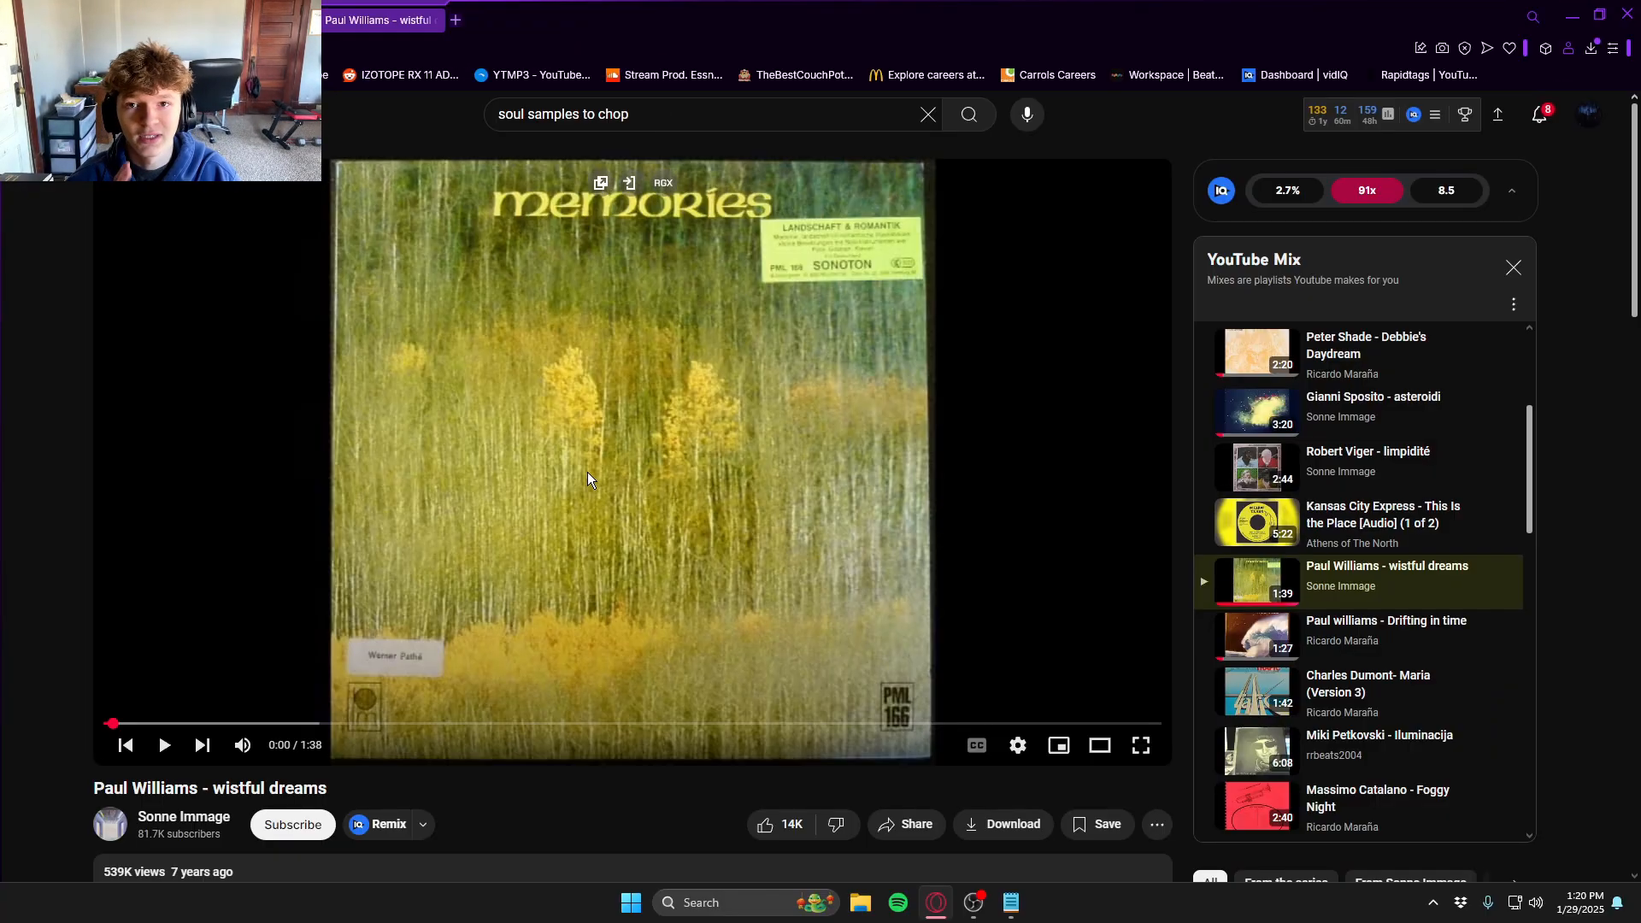
- Analyze the downloaded wistful dreams MP3 with Tunebat's Key & BPM Finder to get its key and tempo
left_click(584, 481)
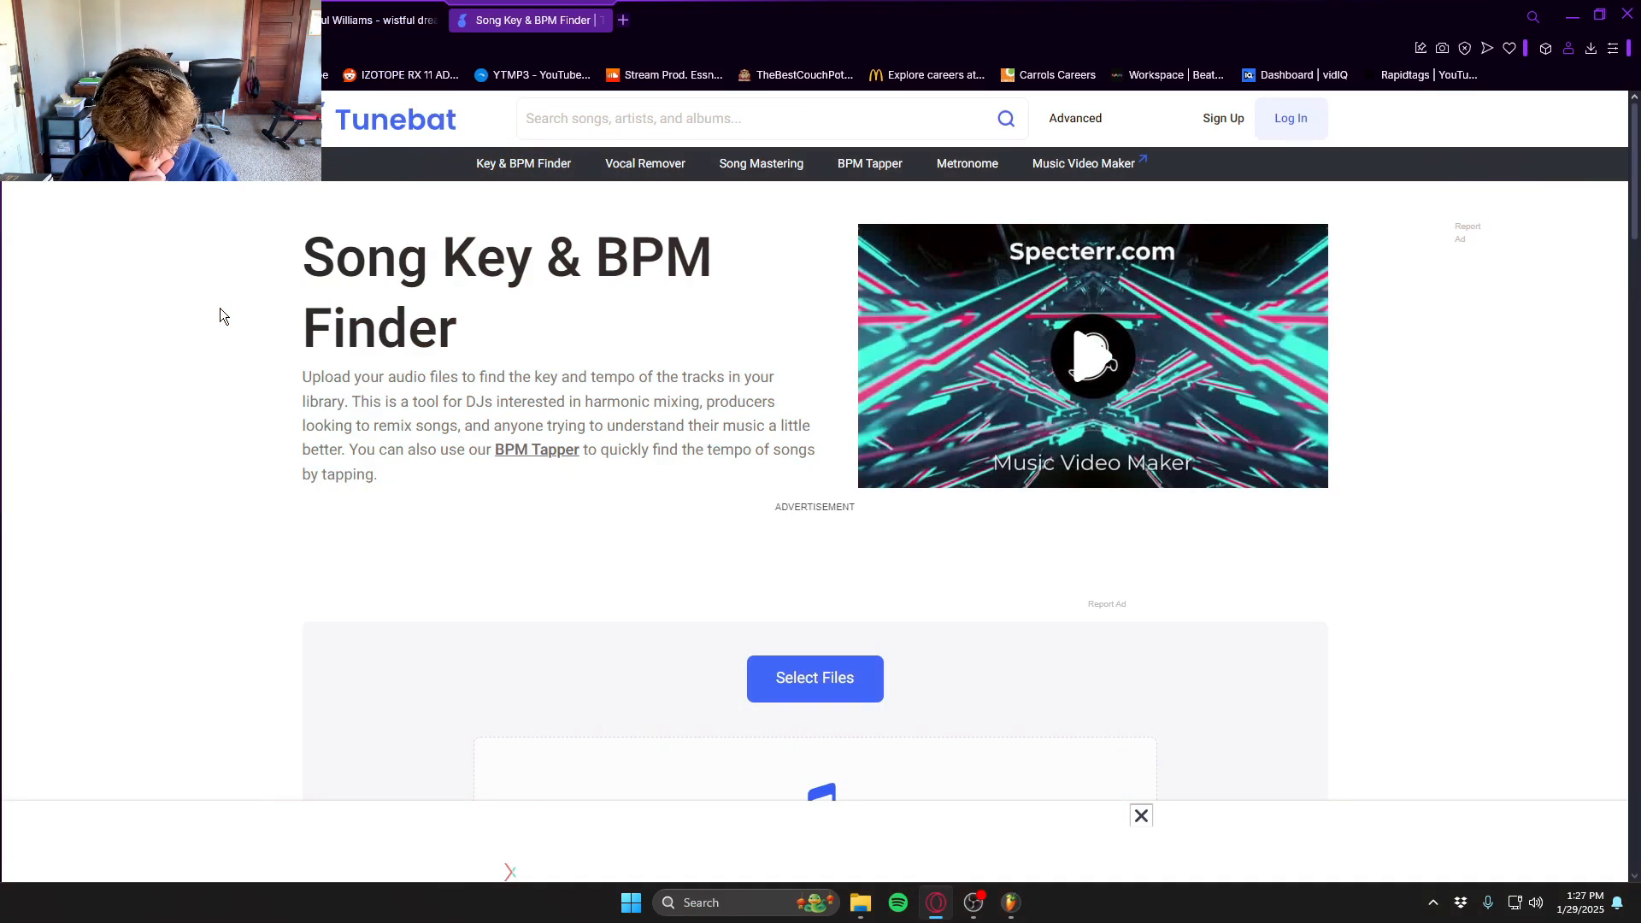
scroll(128, 459, "down", 2)
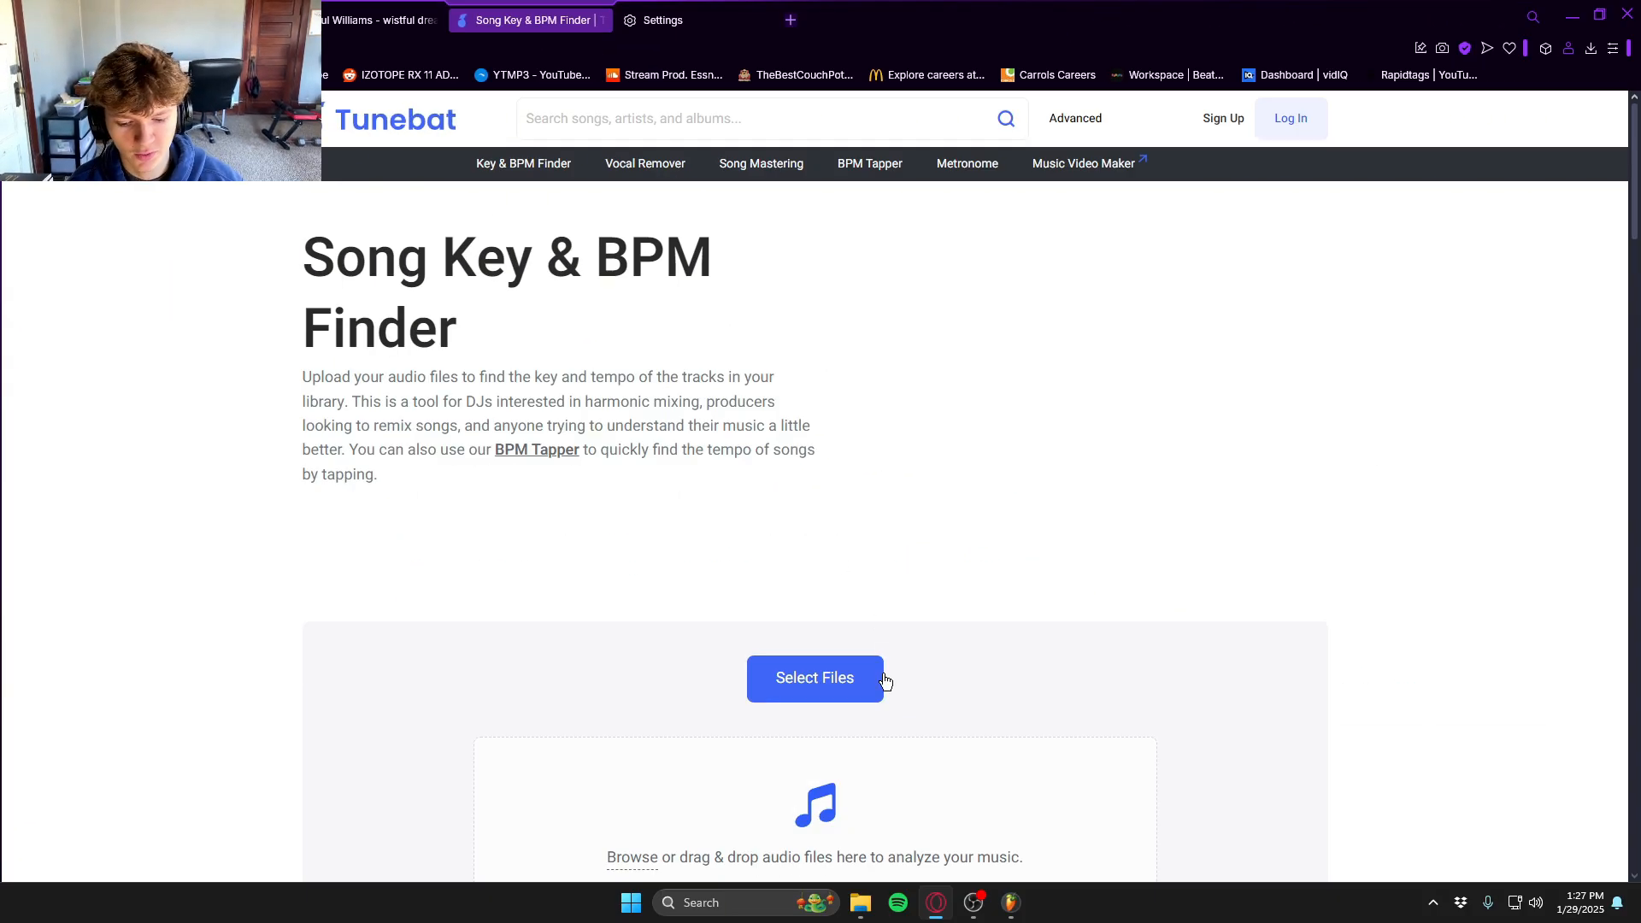
left_click(881, 677)
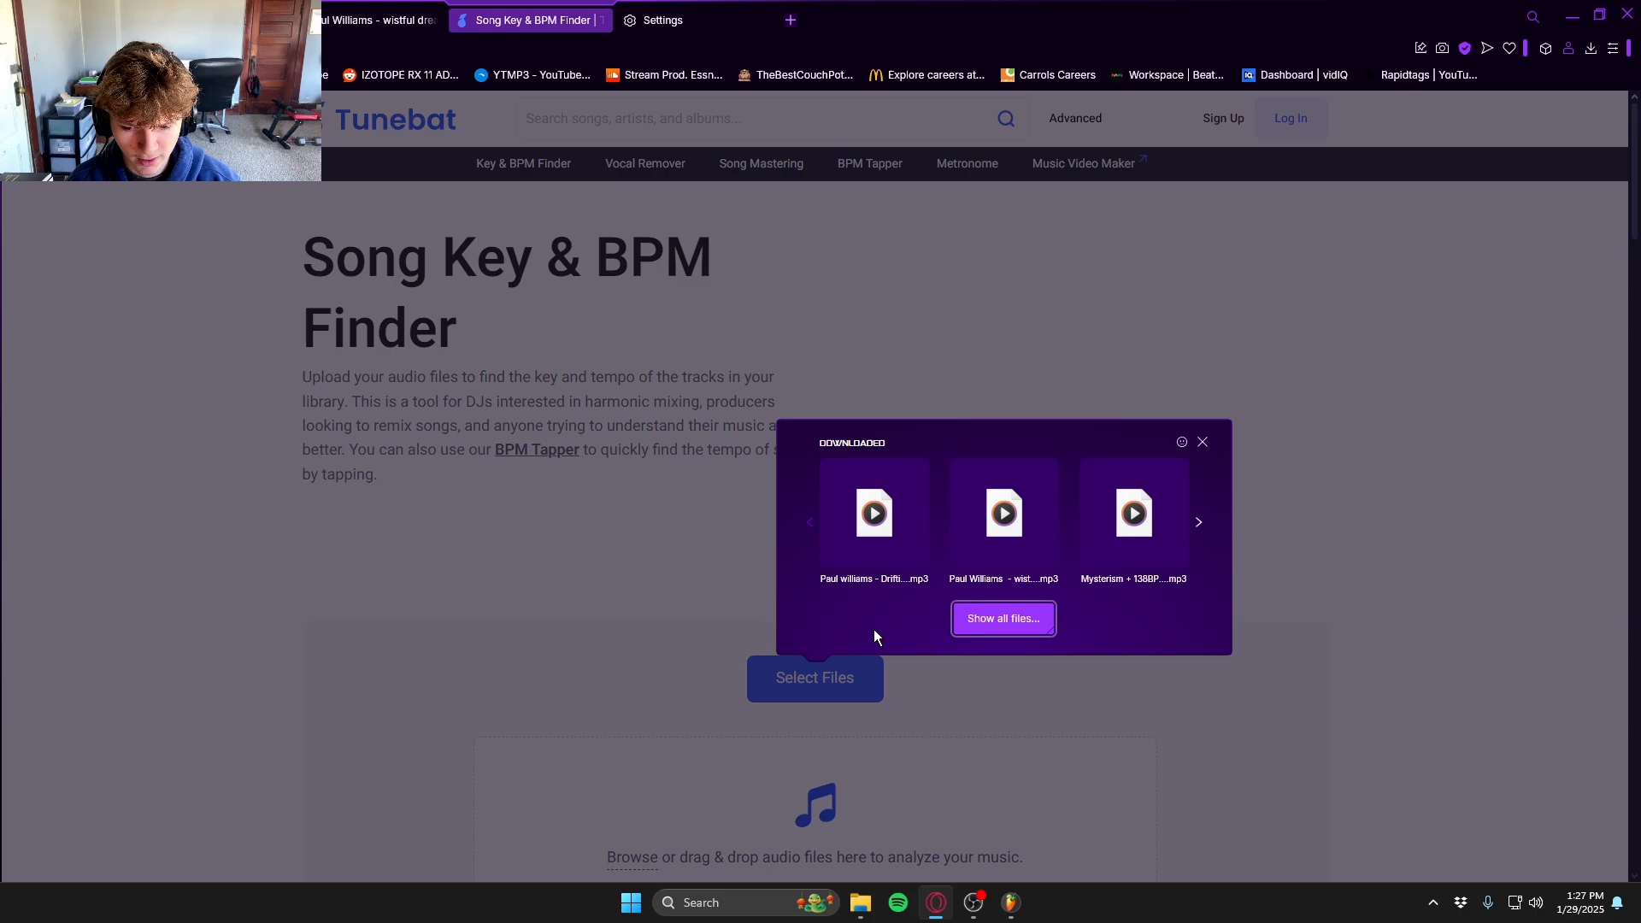
left_click(977, 539)
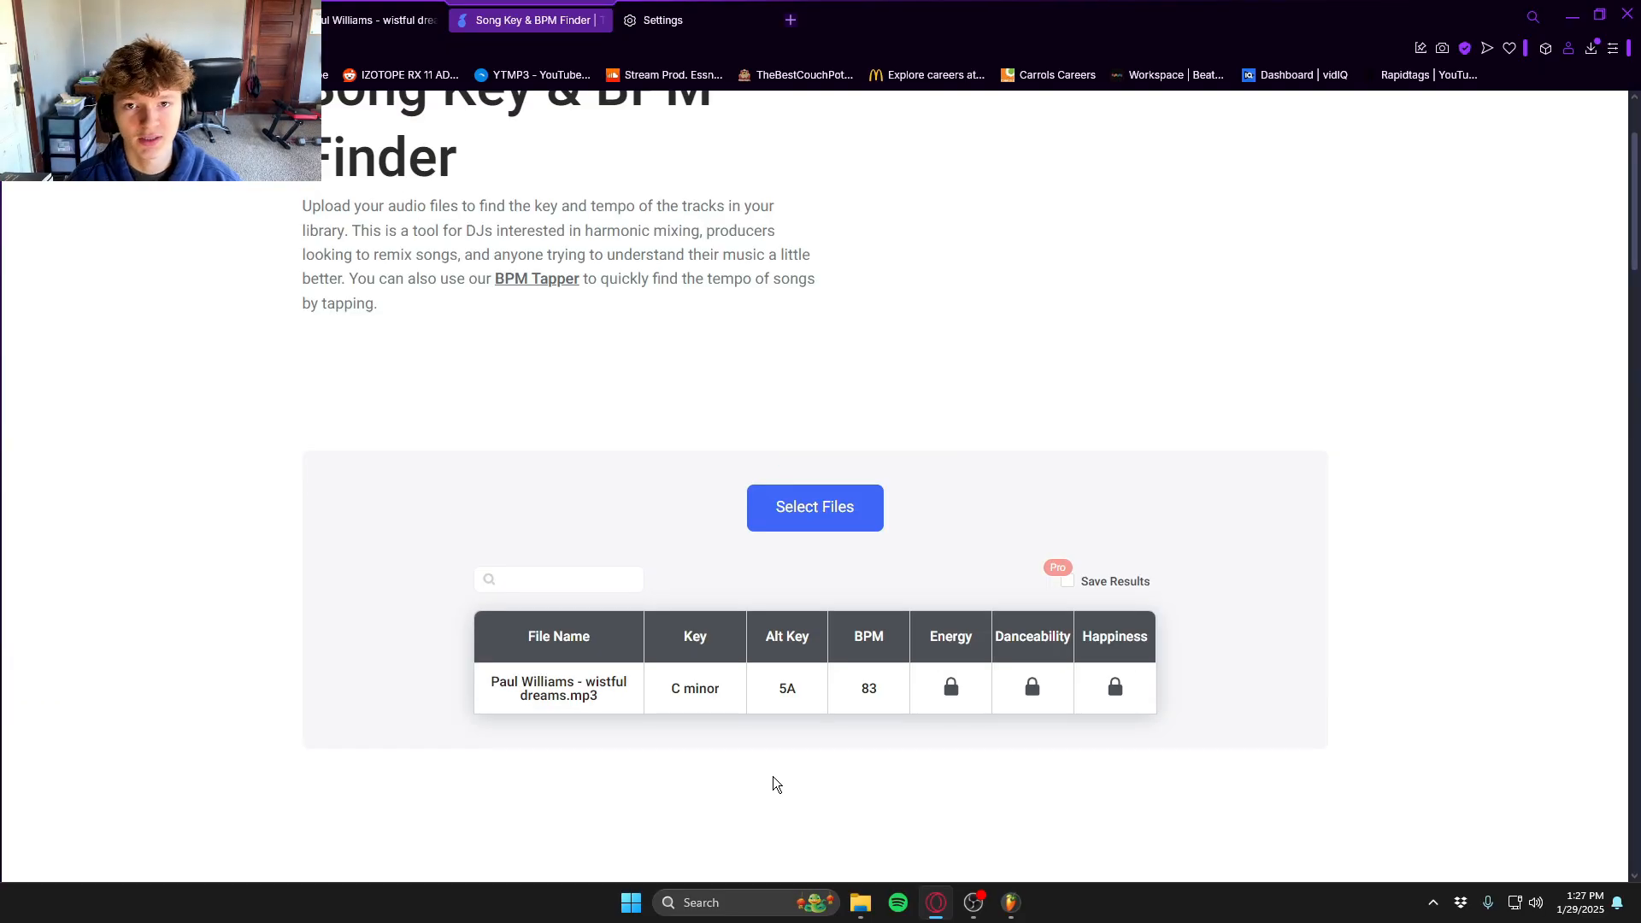
left_click_drag(882, 687, 858, 689)
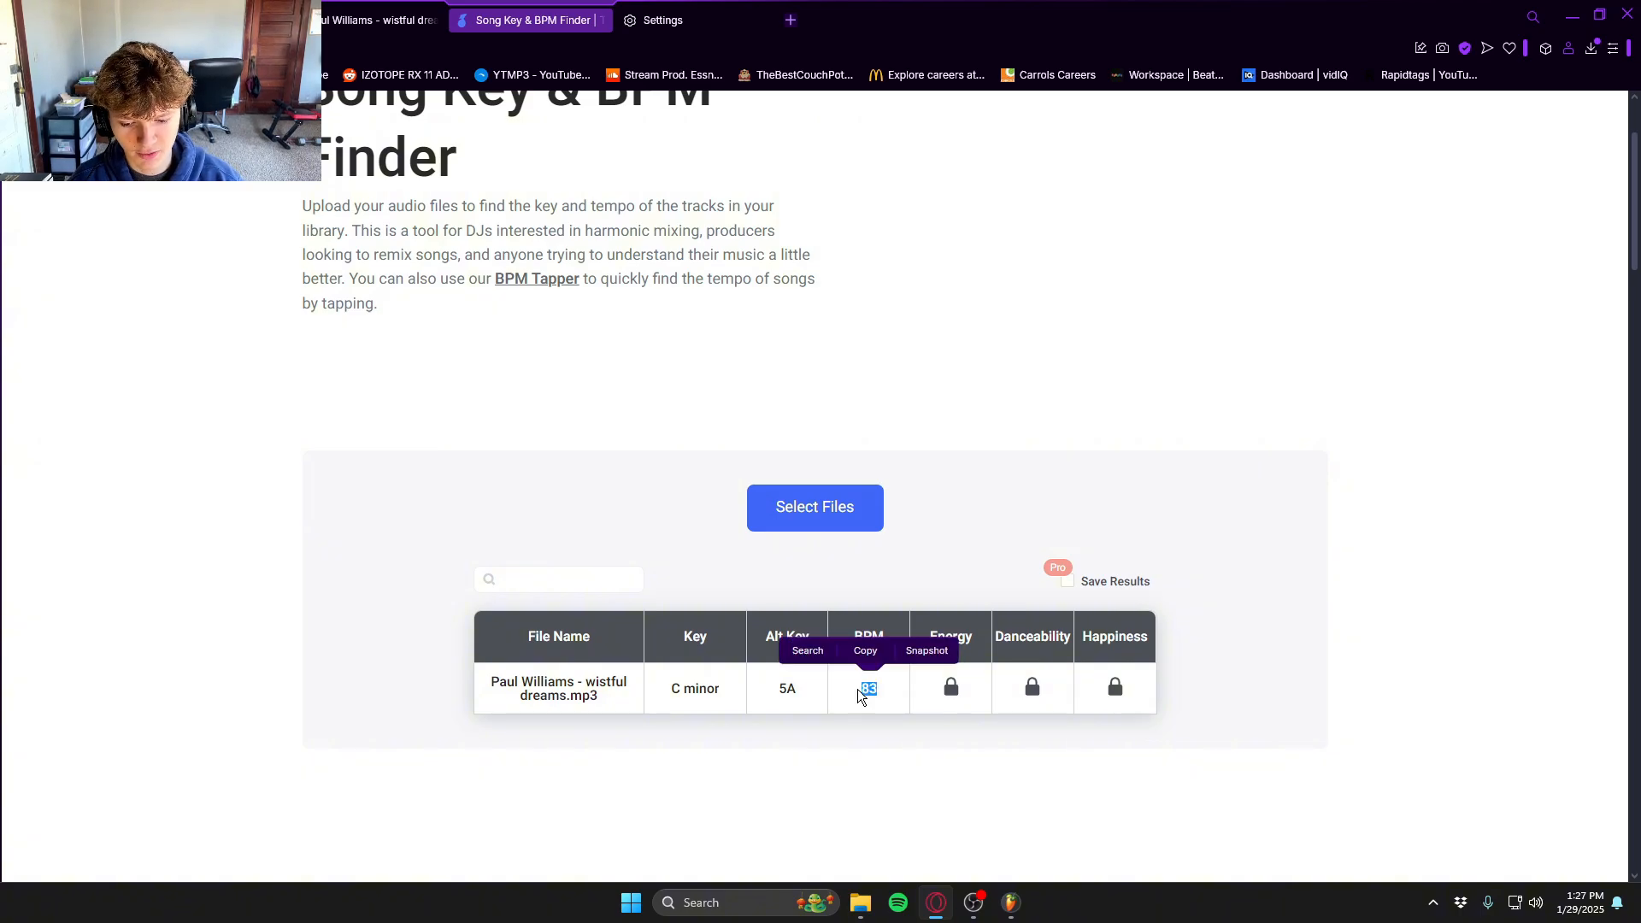
triple_click(722, 694)
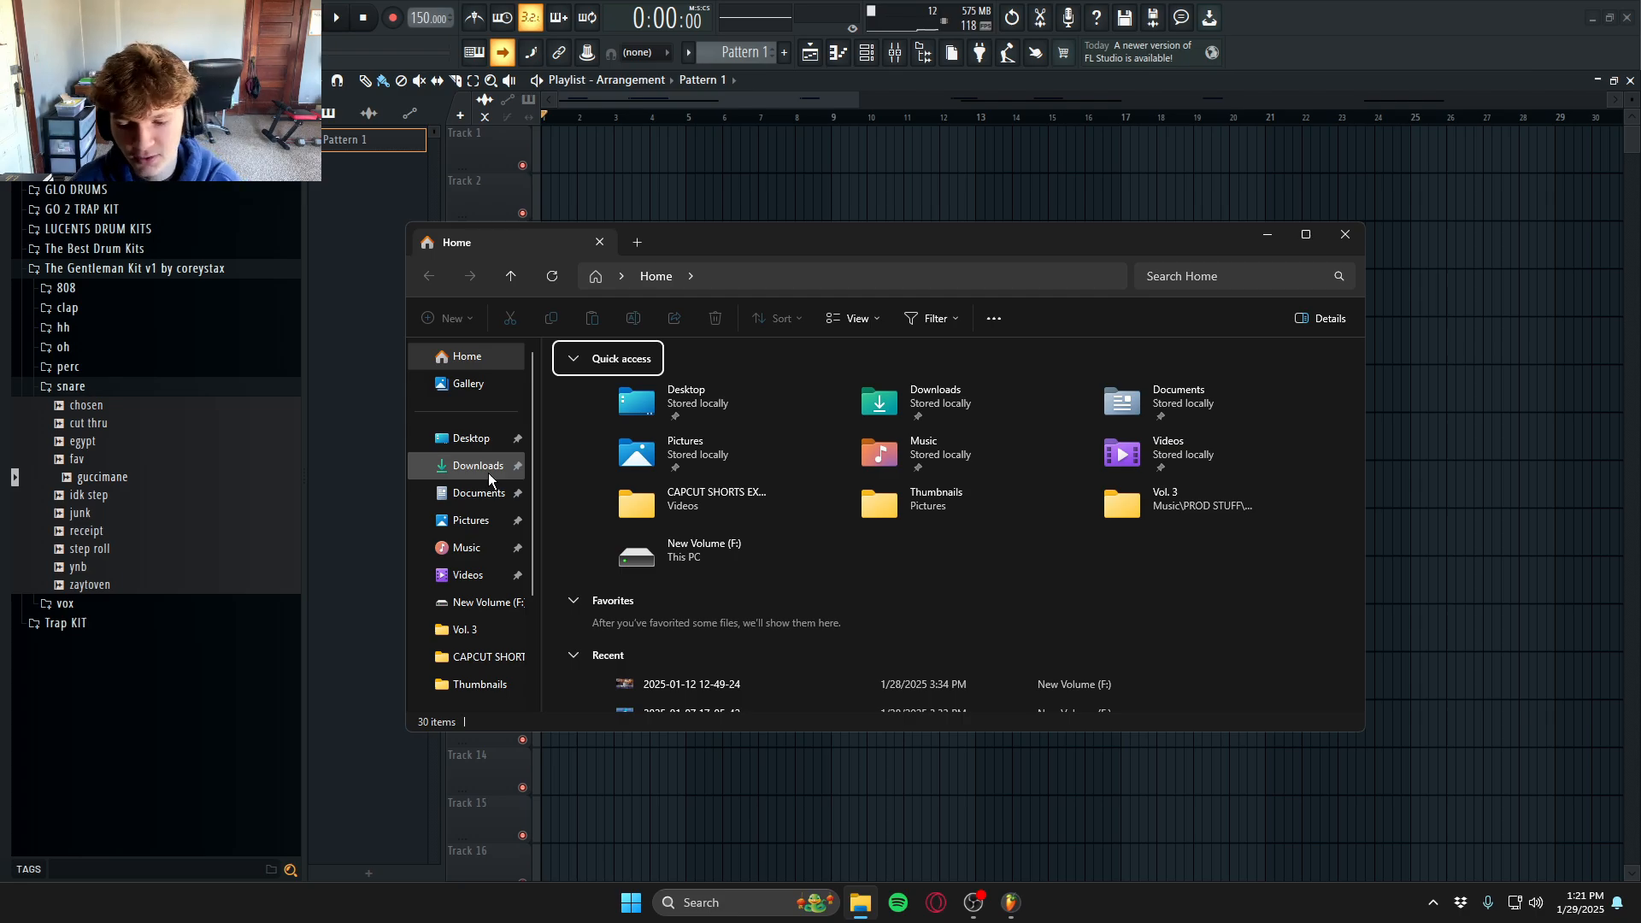
- Switch to FL Studio and import the wistful dreams MP3 from Downloads onto Track 1 at the start of the playlist
left_click(489, 474)
left_click_drag(742, 258, 936, 331)
left_click_drag(837, 503, 600, 152)
double_click(604, 147)
- Set the project tempo to 83 BPM
left_click_drag(422, 11, 422, 15)
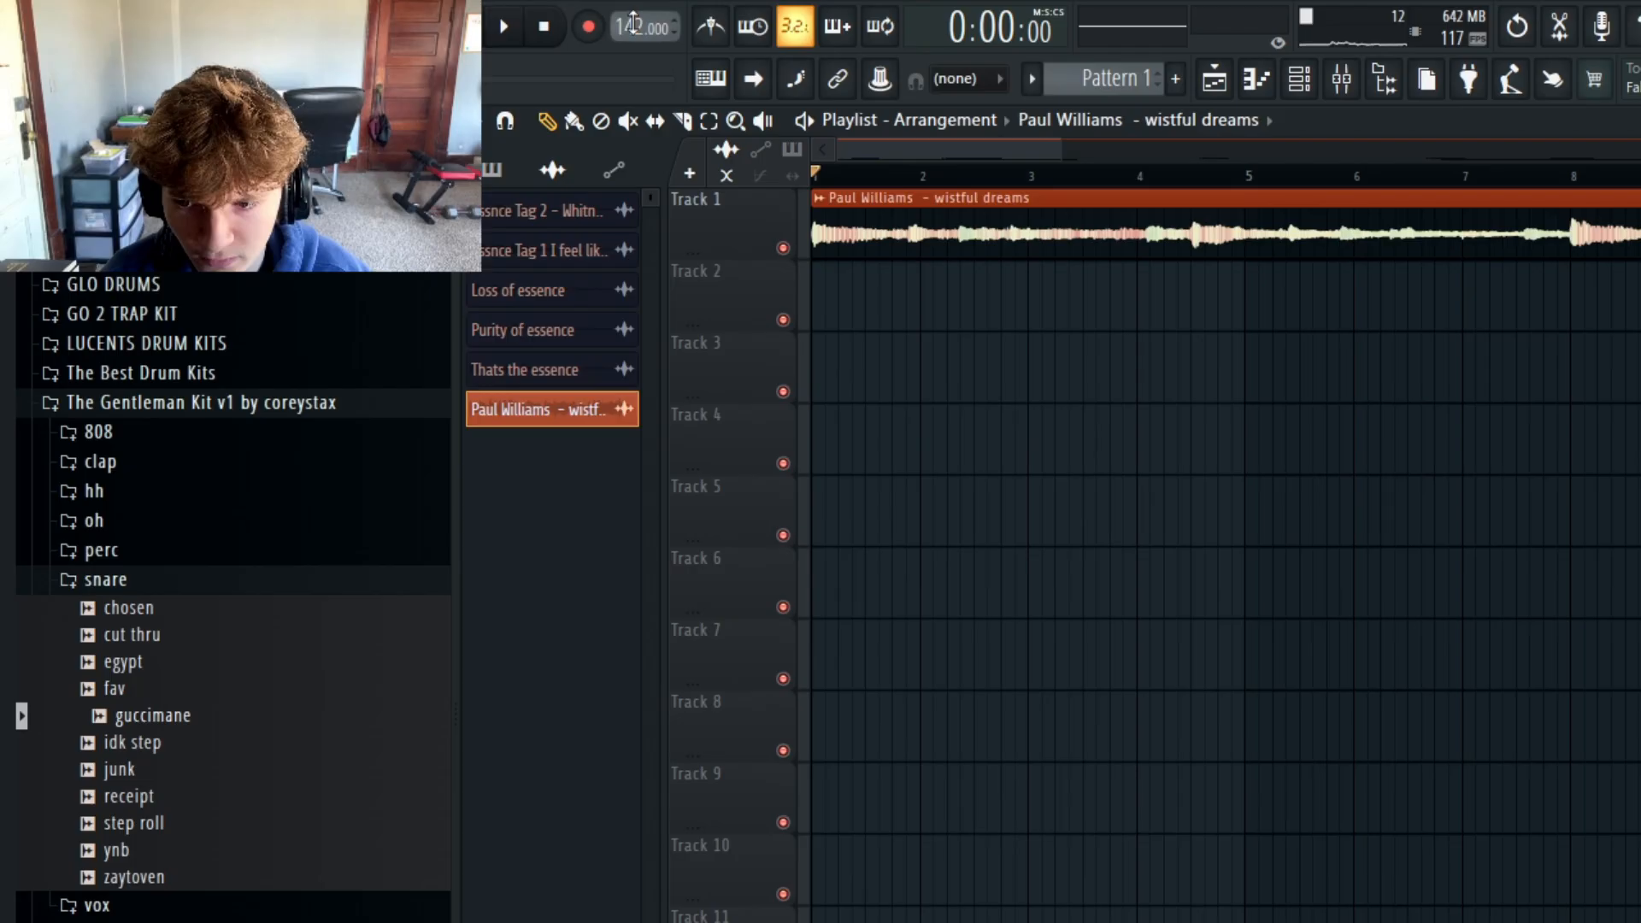
left_click_drag(633, 23, 632, 74)
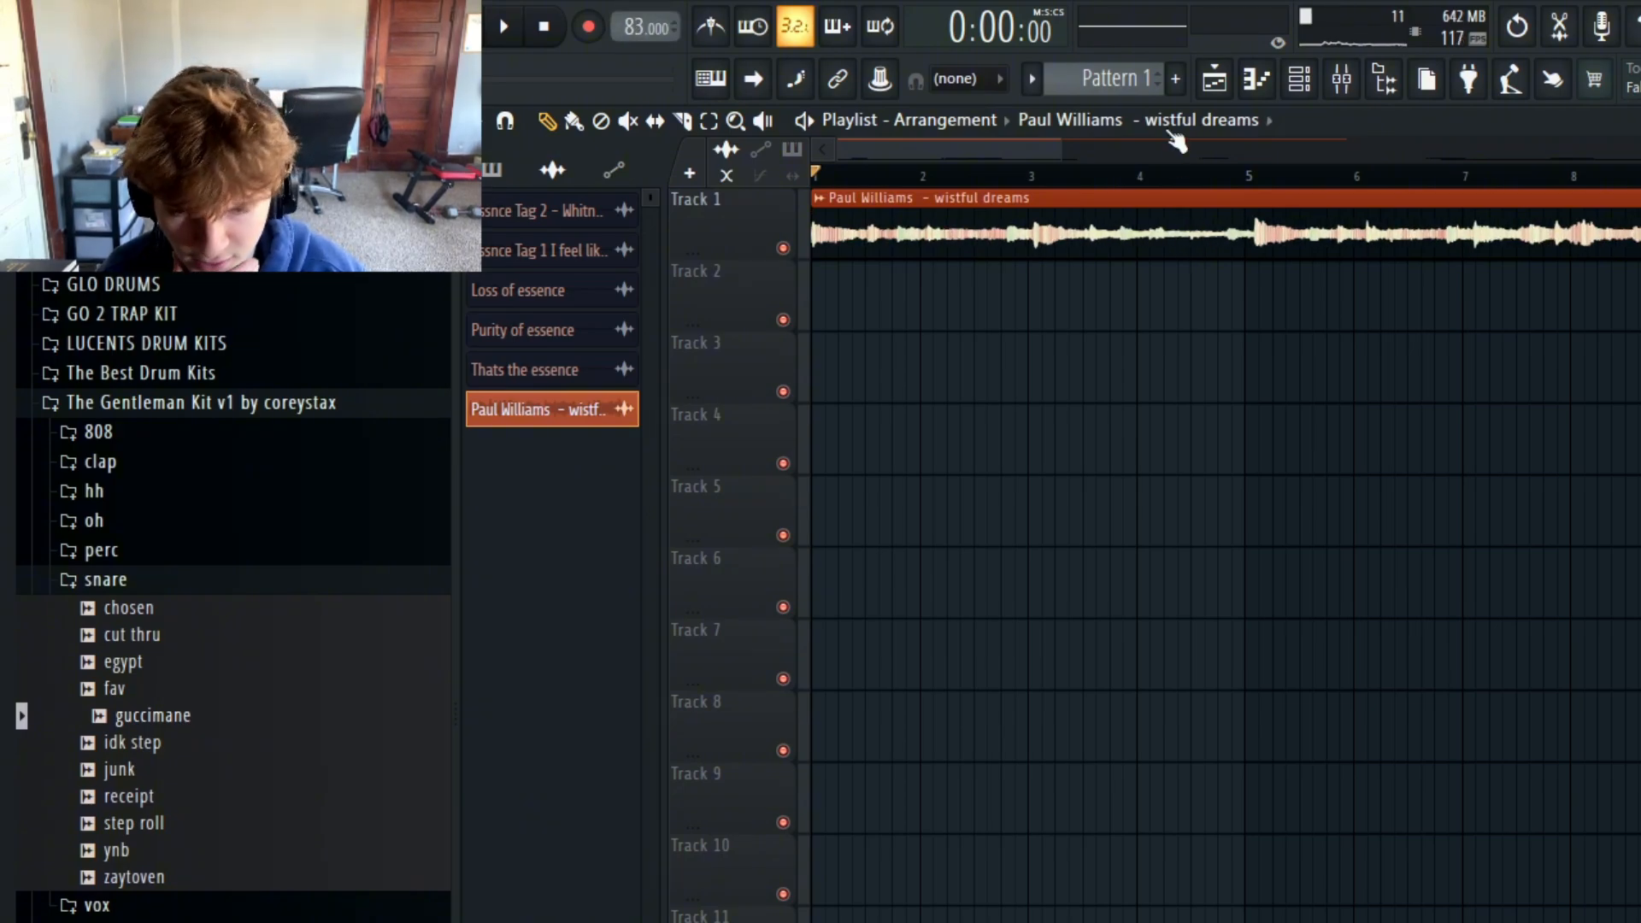
left_click(1300, 79)
left_click(1299, 82)
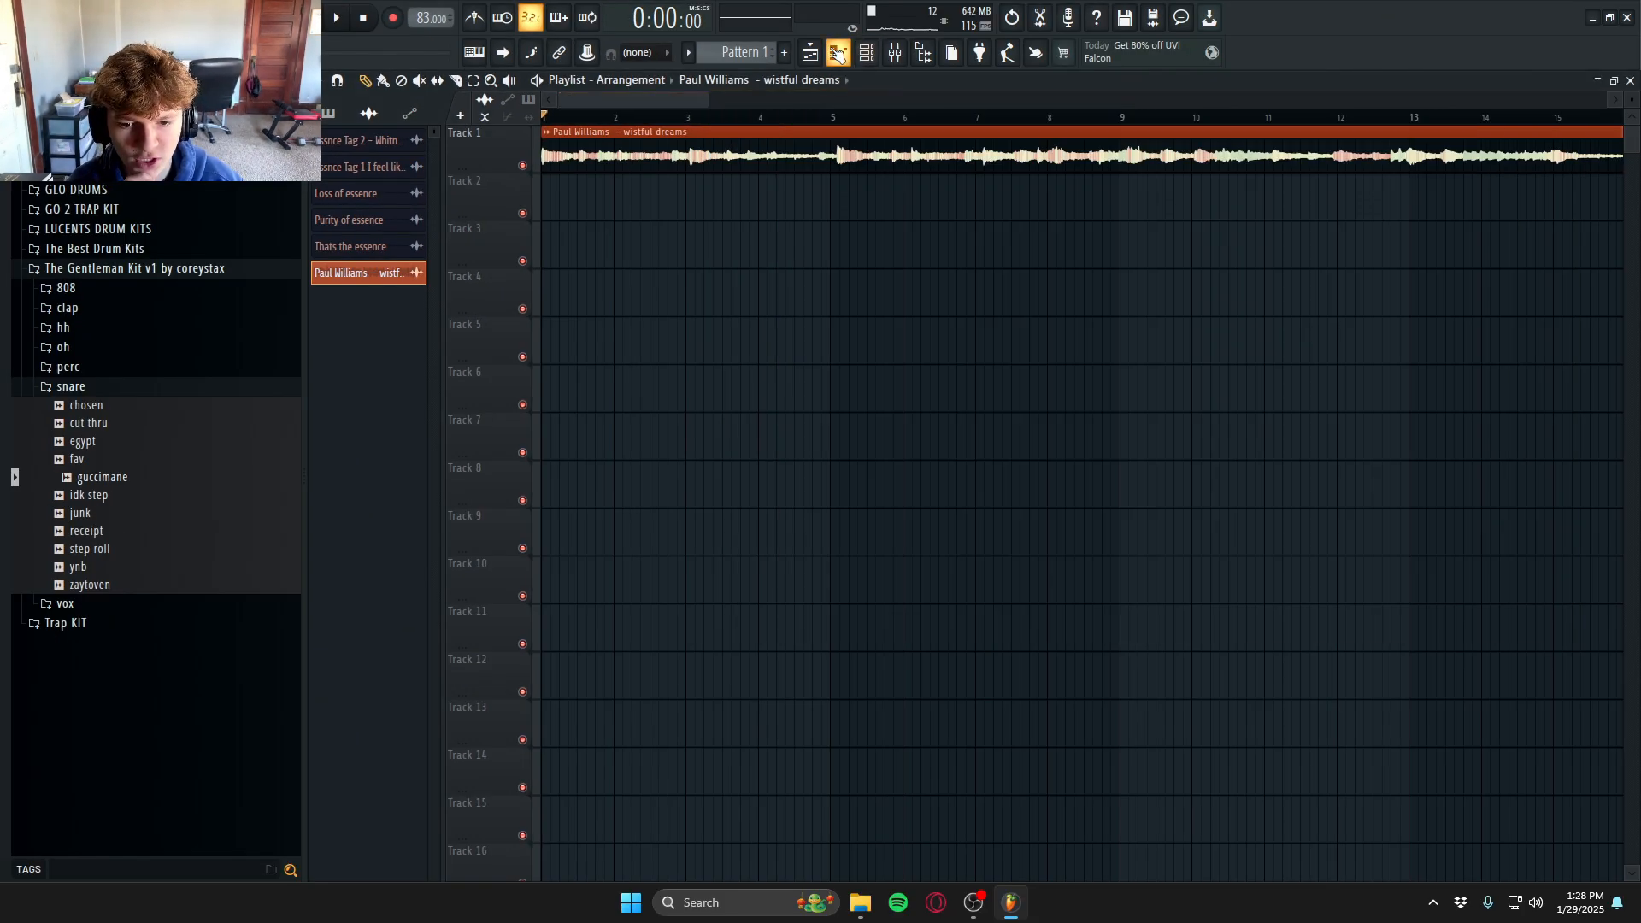
- Set the piano roll's scale highlighting to root note C with the Minor Melodic scale
left_click(838, 53)
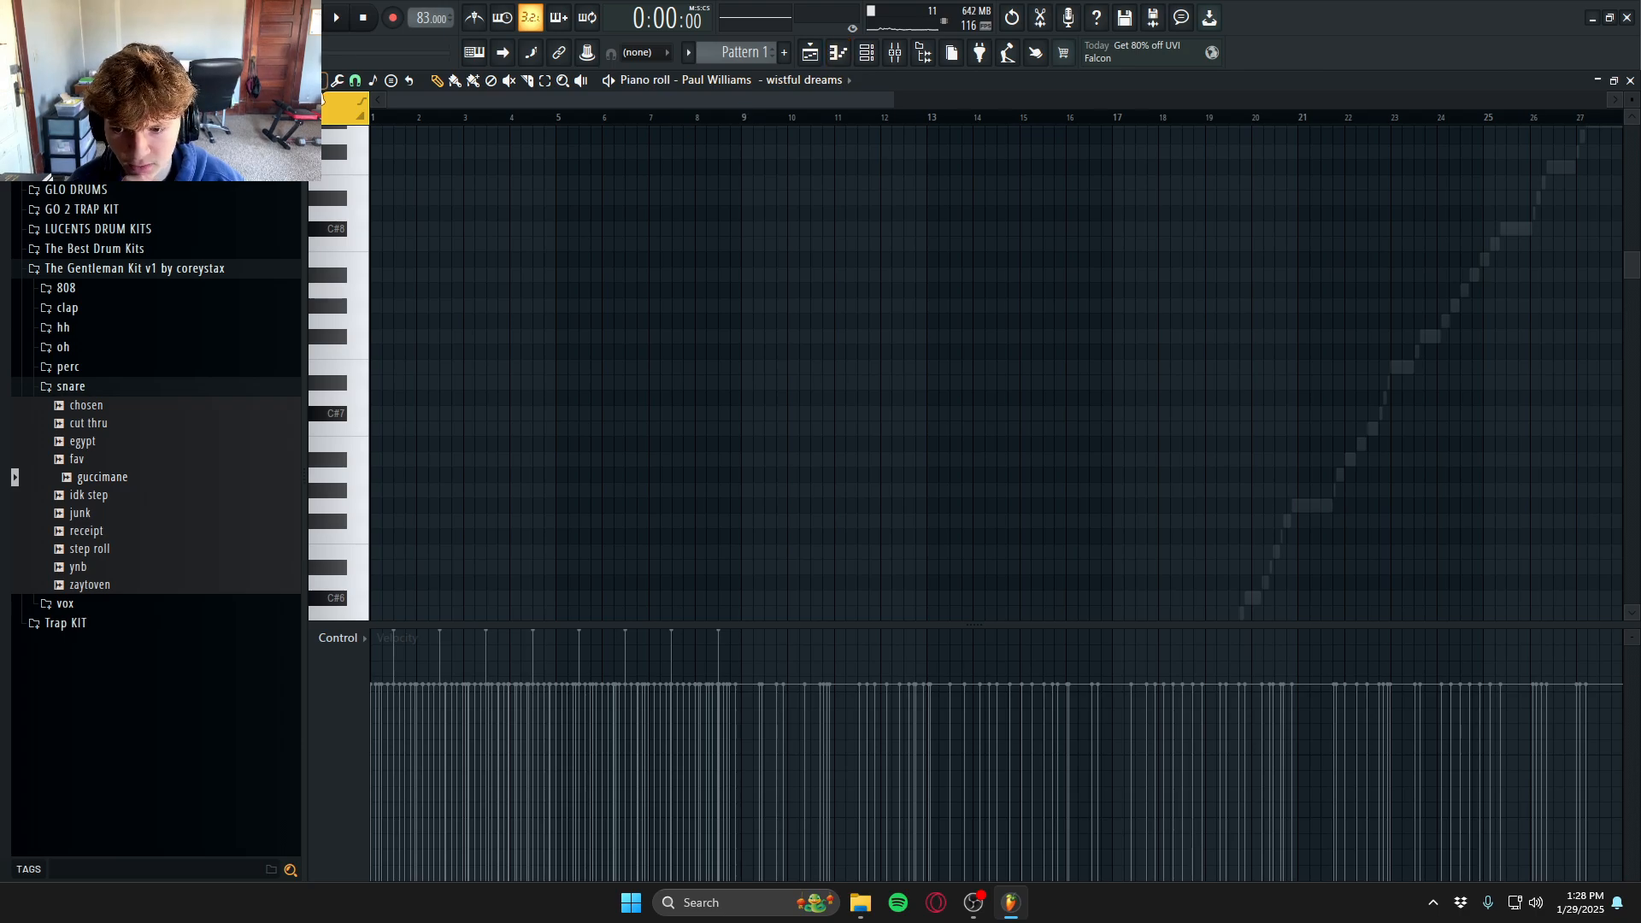
left_click(326, 79)
mouse_move(384, 167)
mouse_move(597, 418)
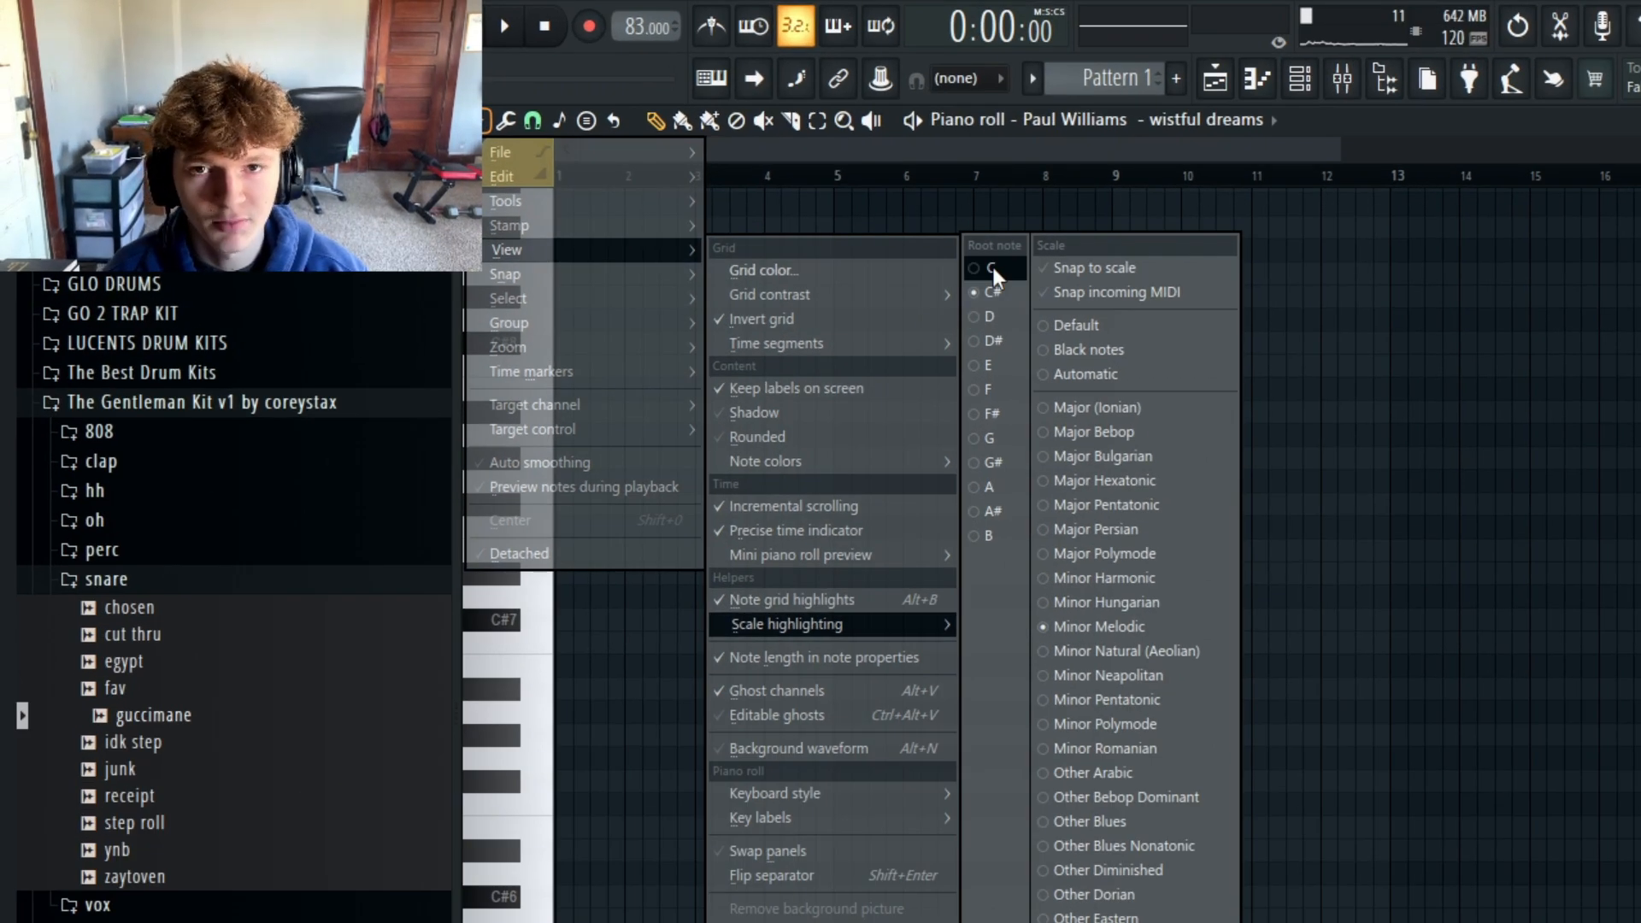
left_click(661, 177)
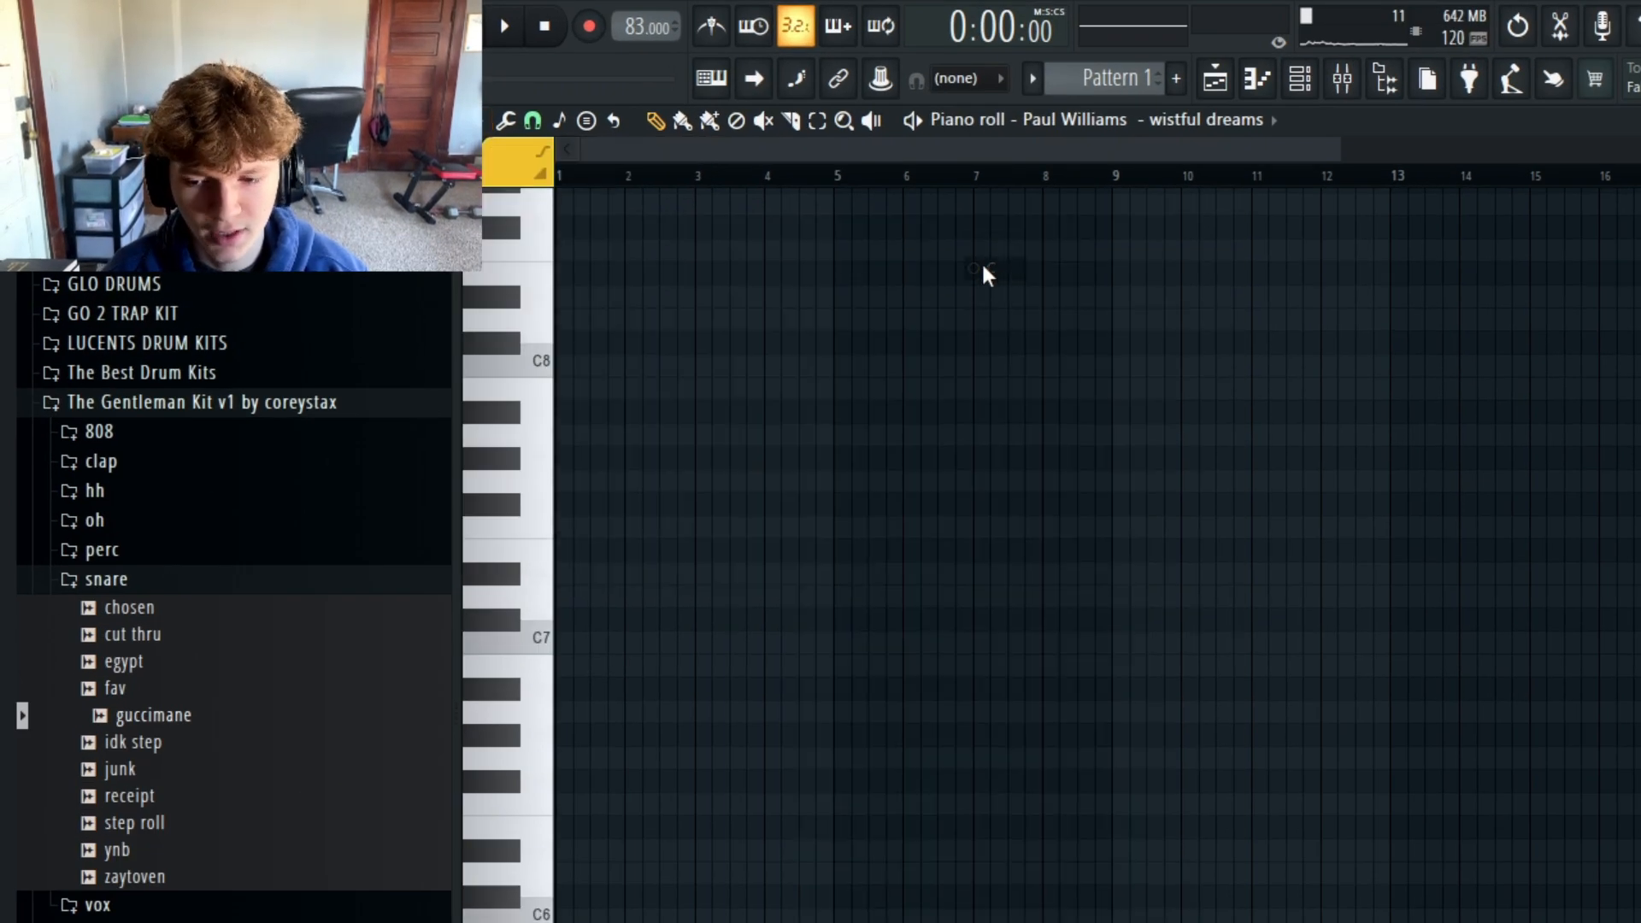
left_click(487, 119)
mouse_move(576, 251)
mouse_move(895, 628)
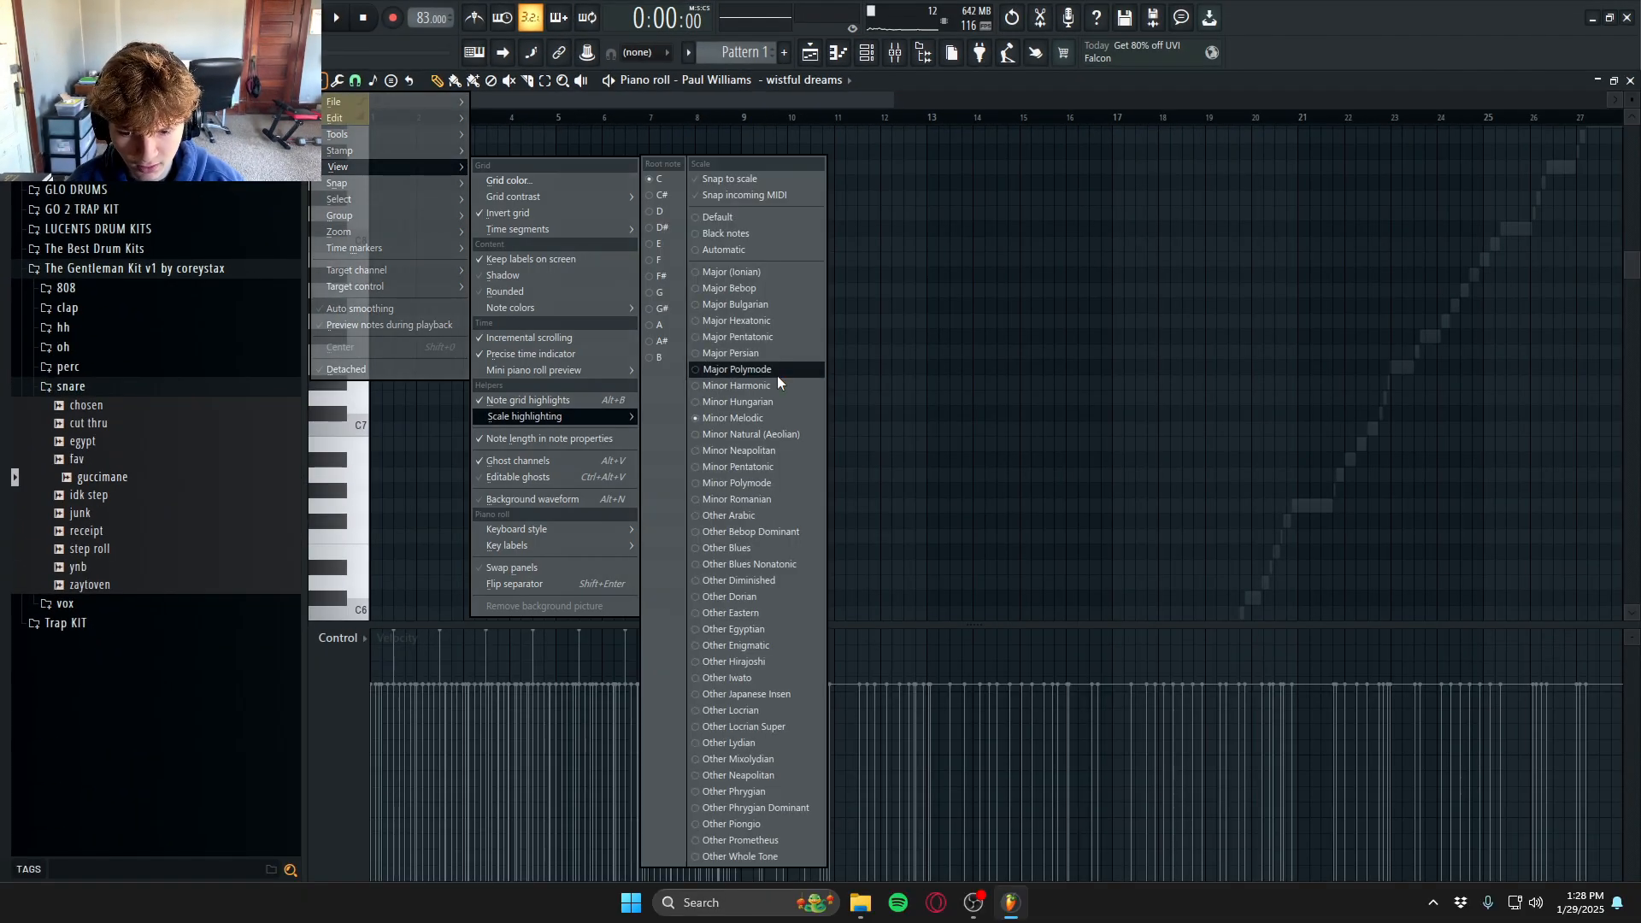
left_click(731, 418)
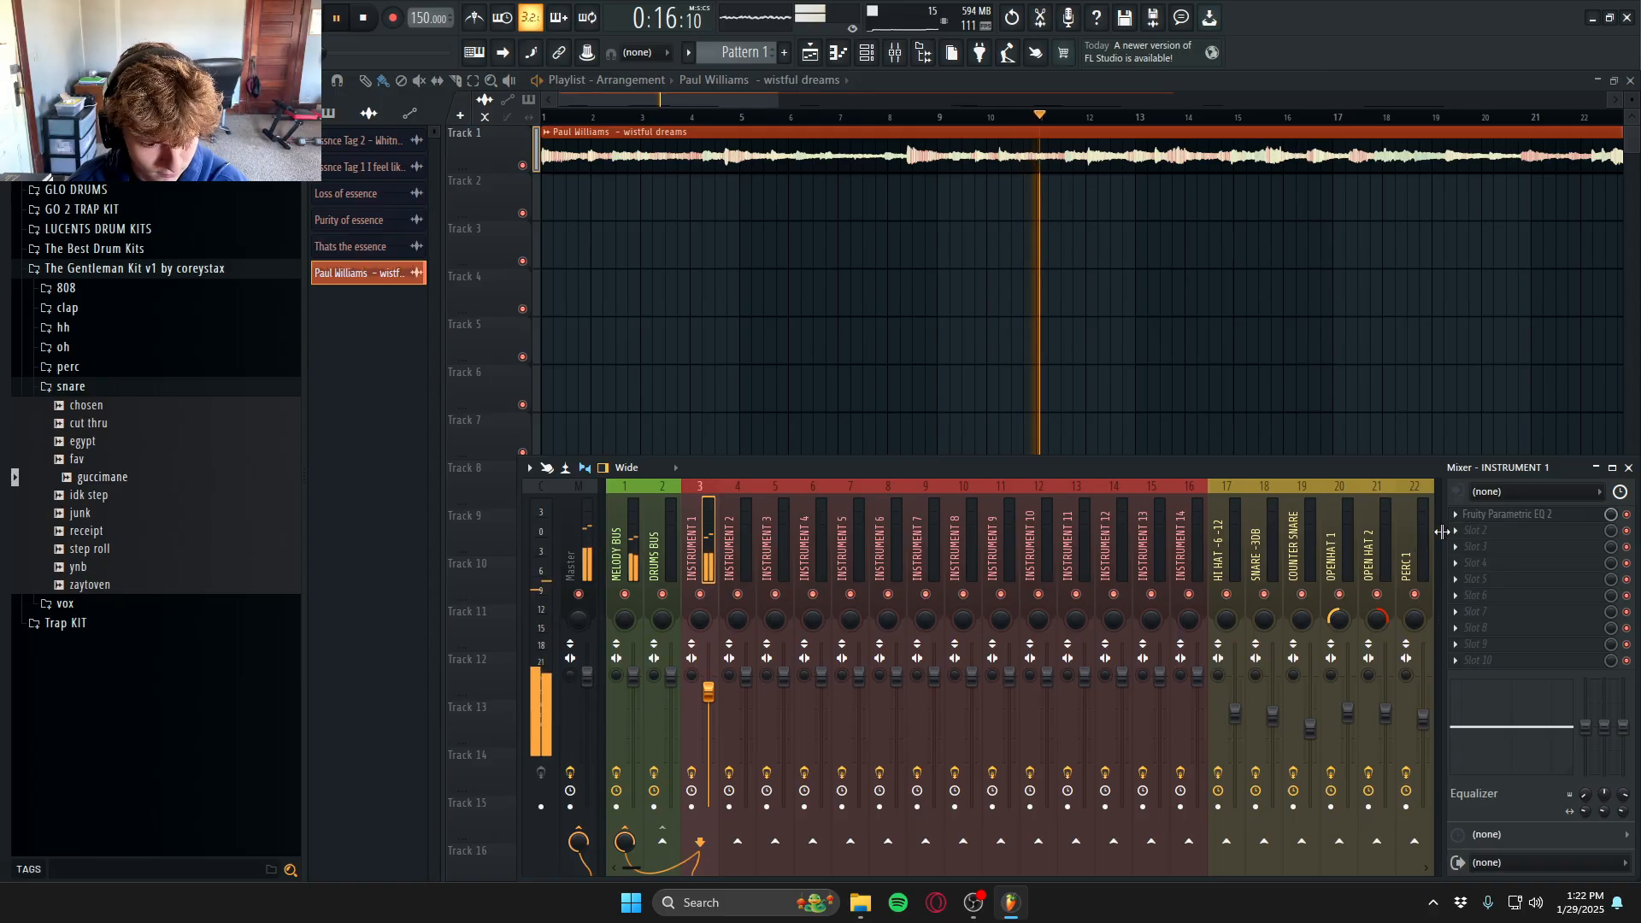
- Load Fruity Compressor into slot 2 of the INSTRUMENT 1 mixer track and stop playback
left_click(1472, 530)
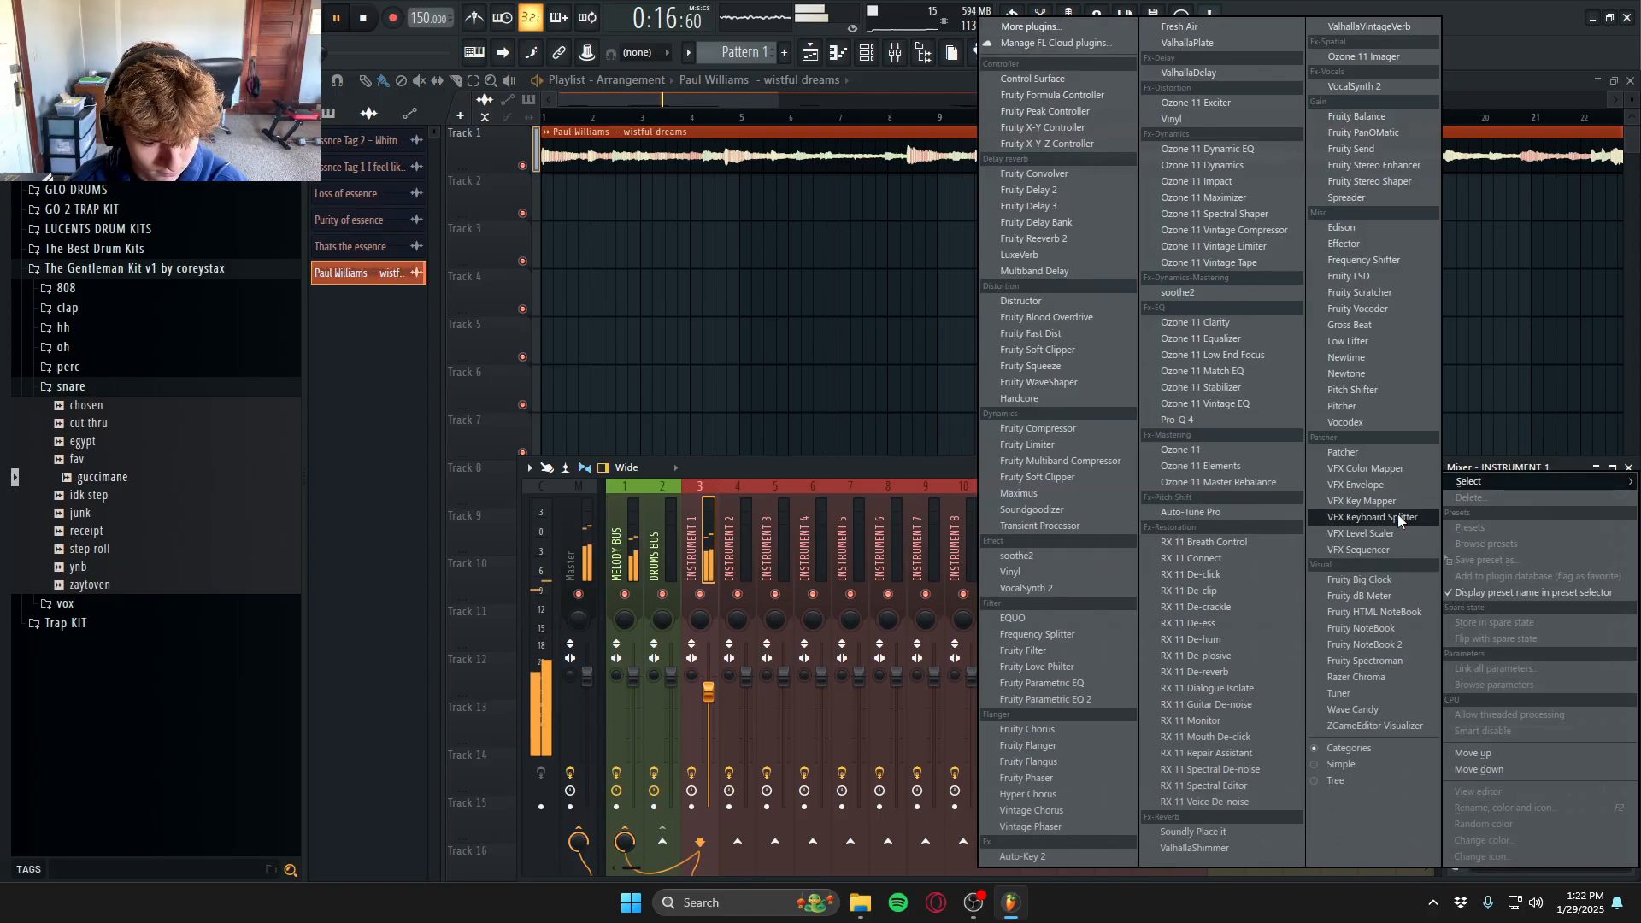
left_click(1060, 432)
key("space")
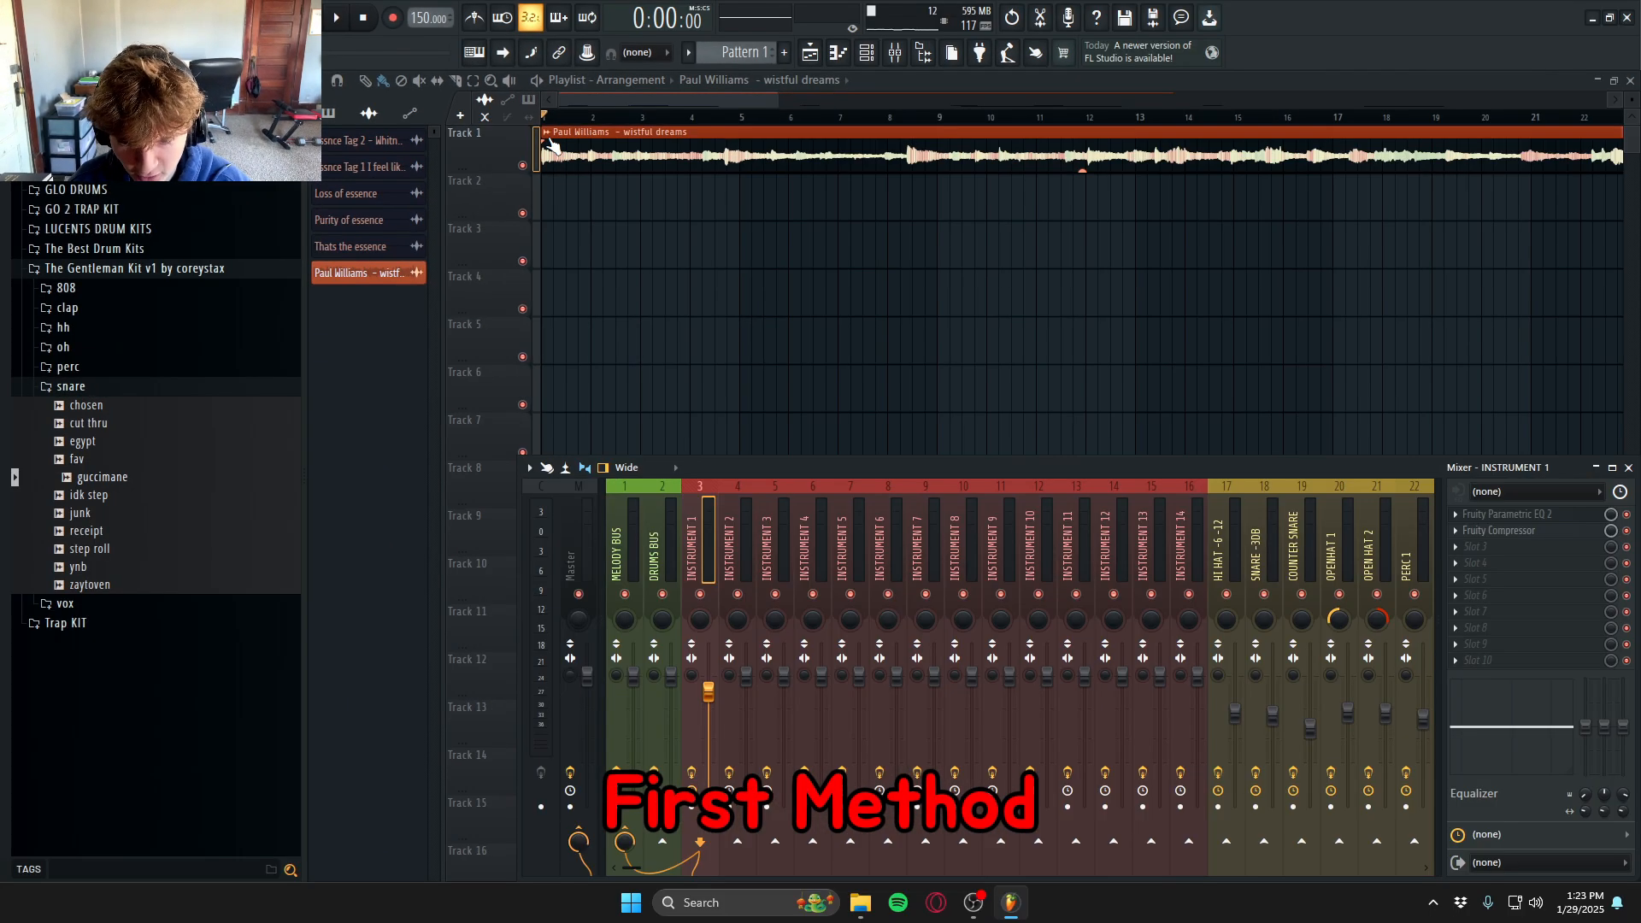
- Chop the wistful dreams clip on Track 1 in beats using time-based chopping
left_click(820, 198)
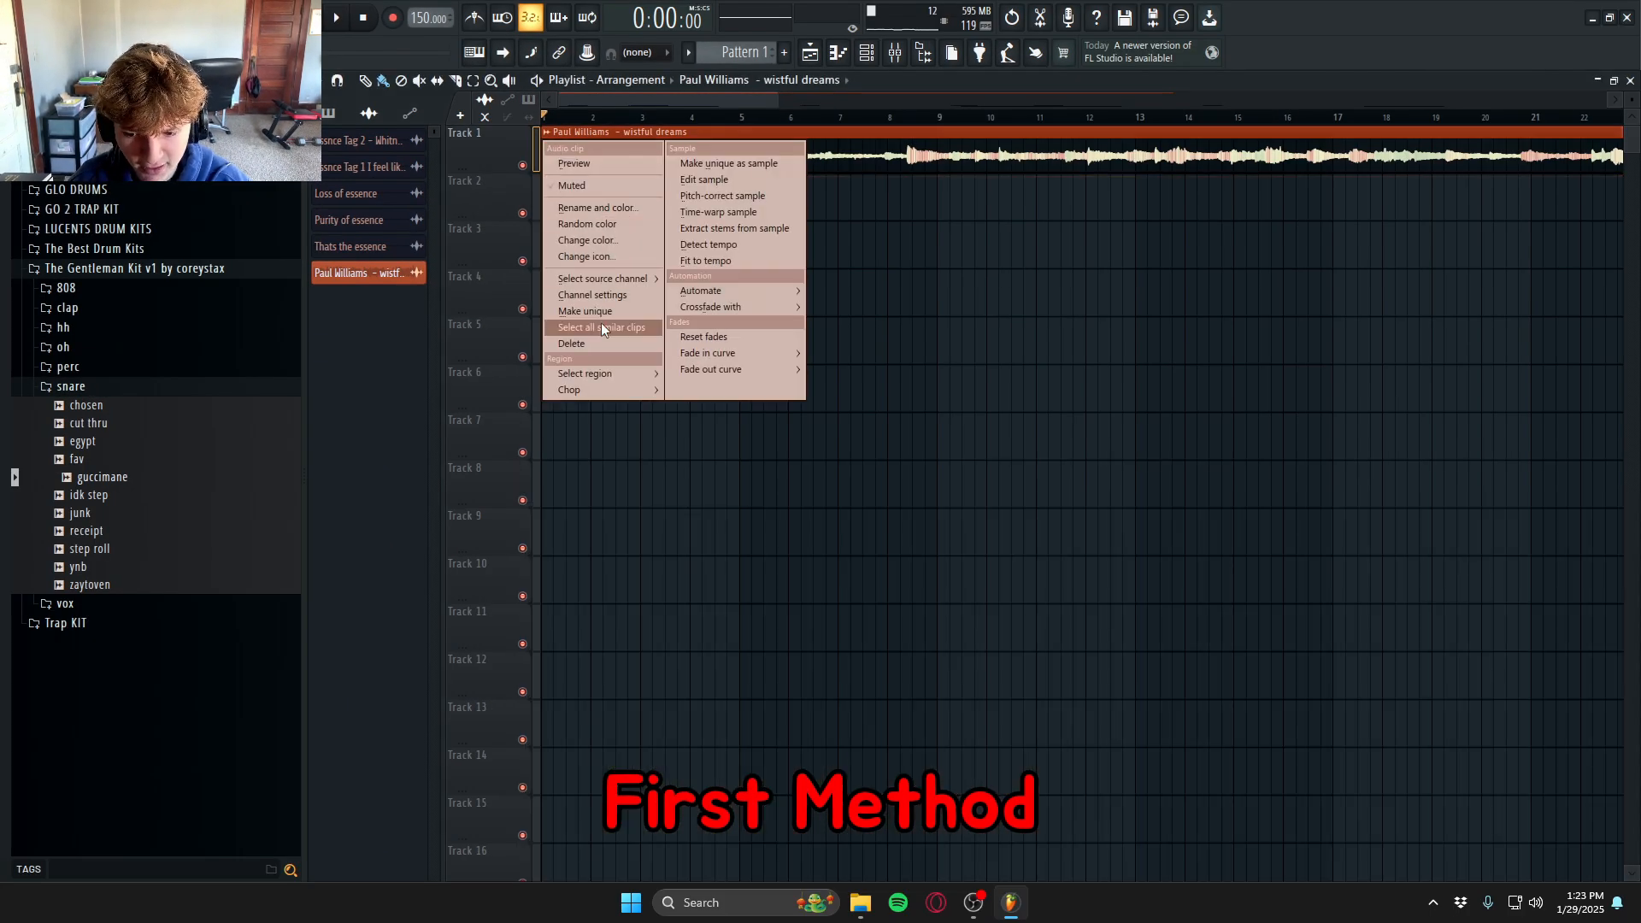
mouse_move(620, 396)
mouse_move(732, 489)
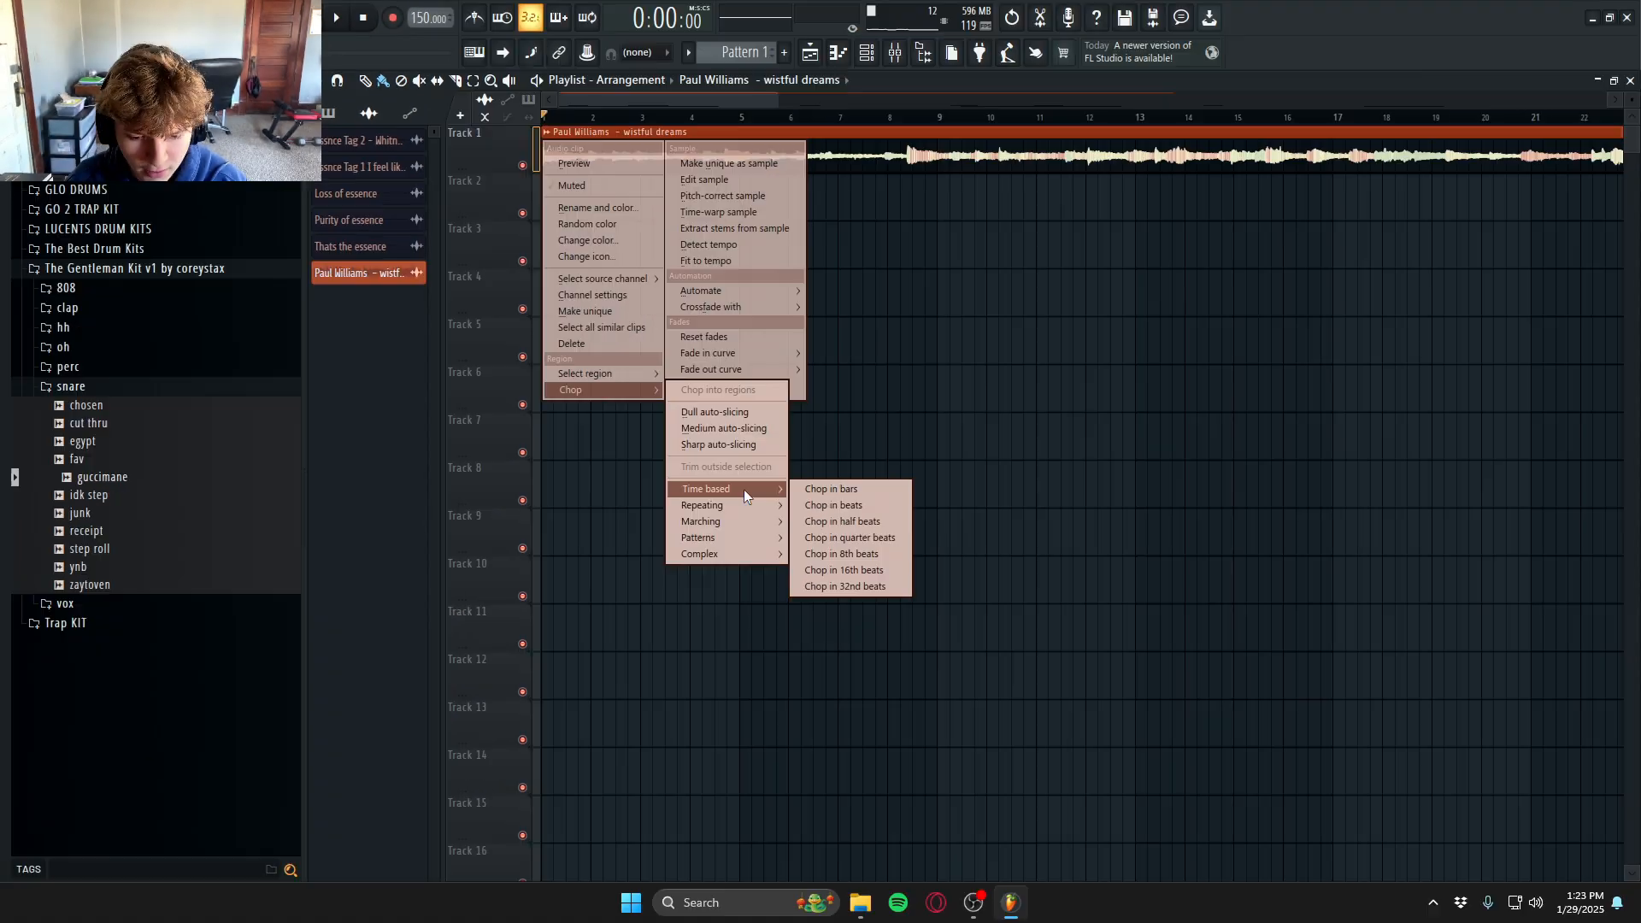
left_click(850, 507)
scroll(717, 115, "up", 3)
left_click_drag(622, 100, 547, 92)
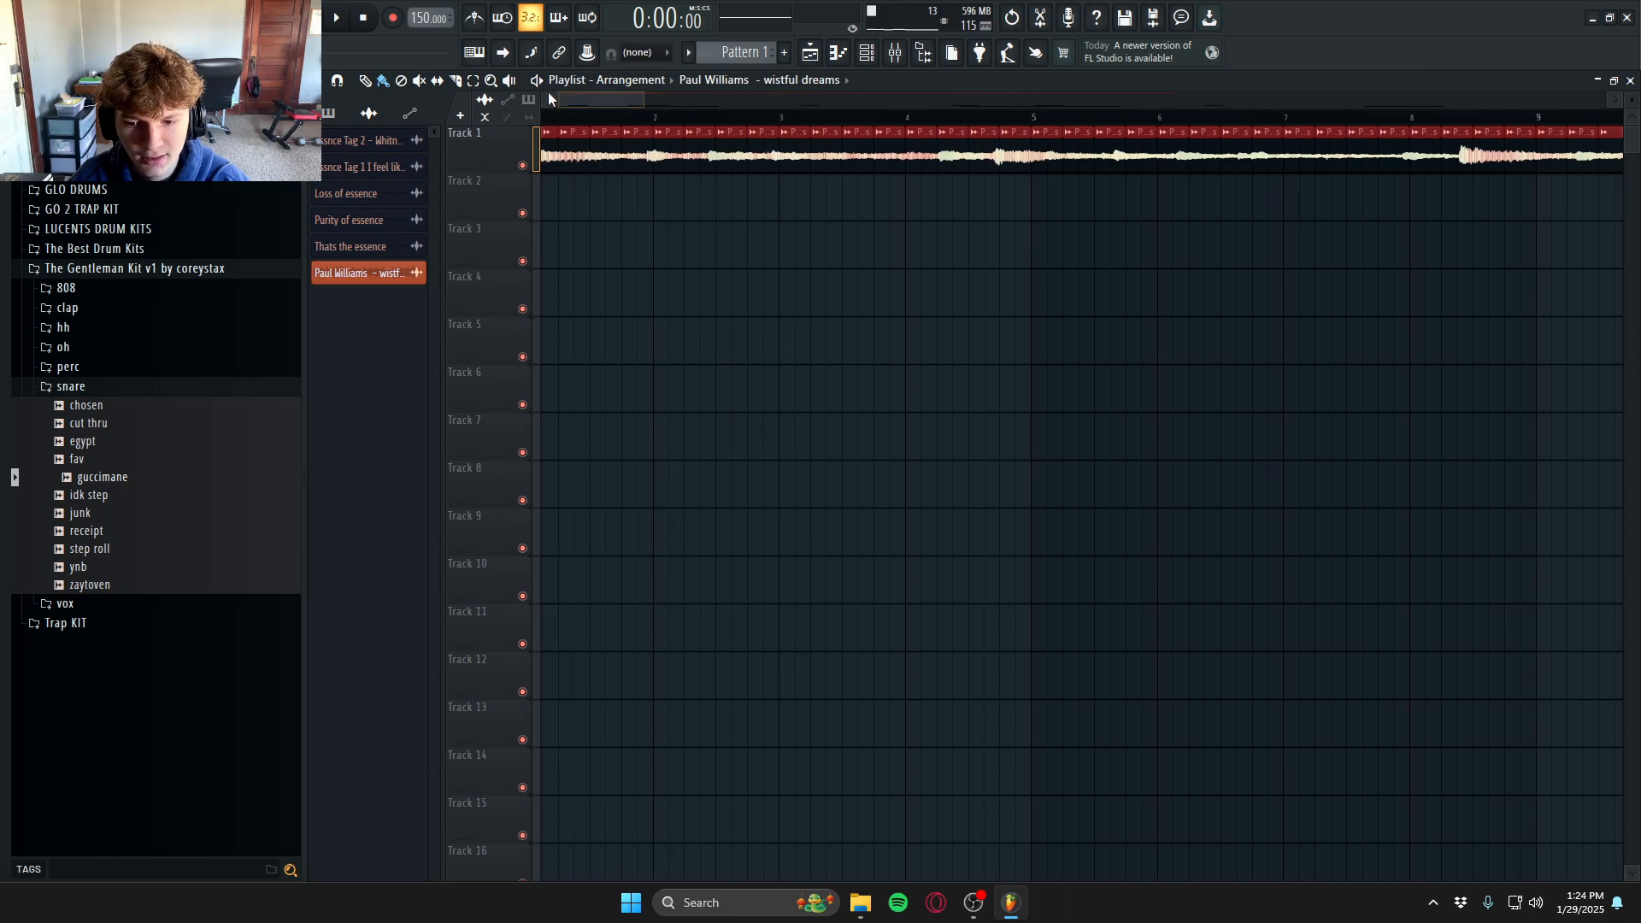
scroll(591, 123, "down", 3)
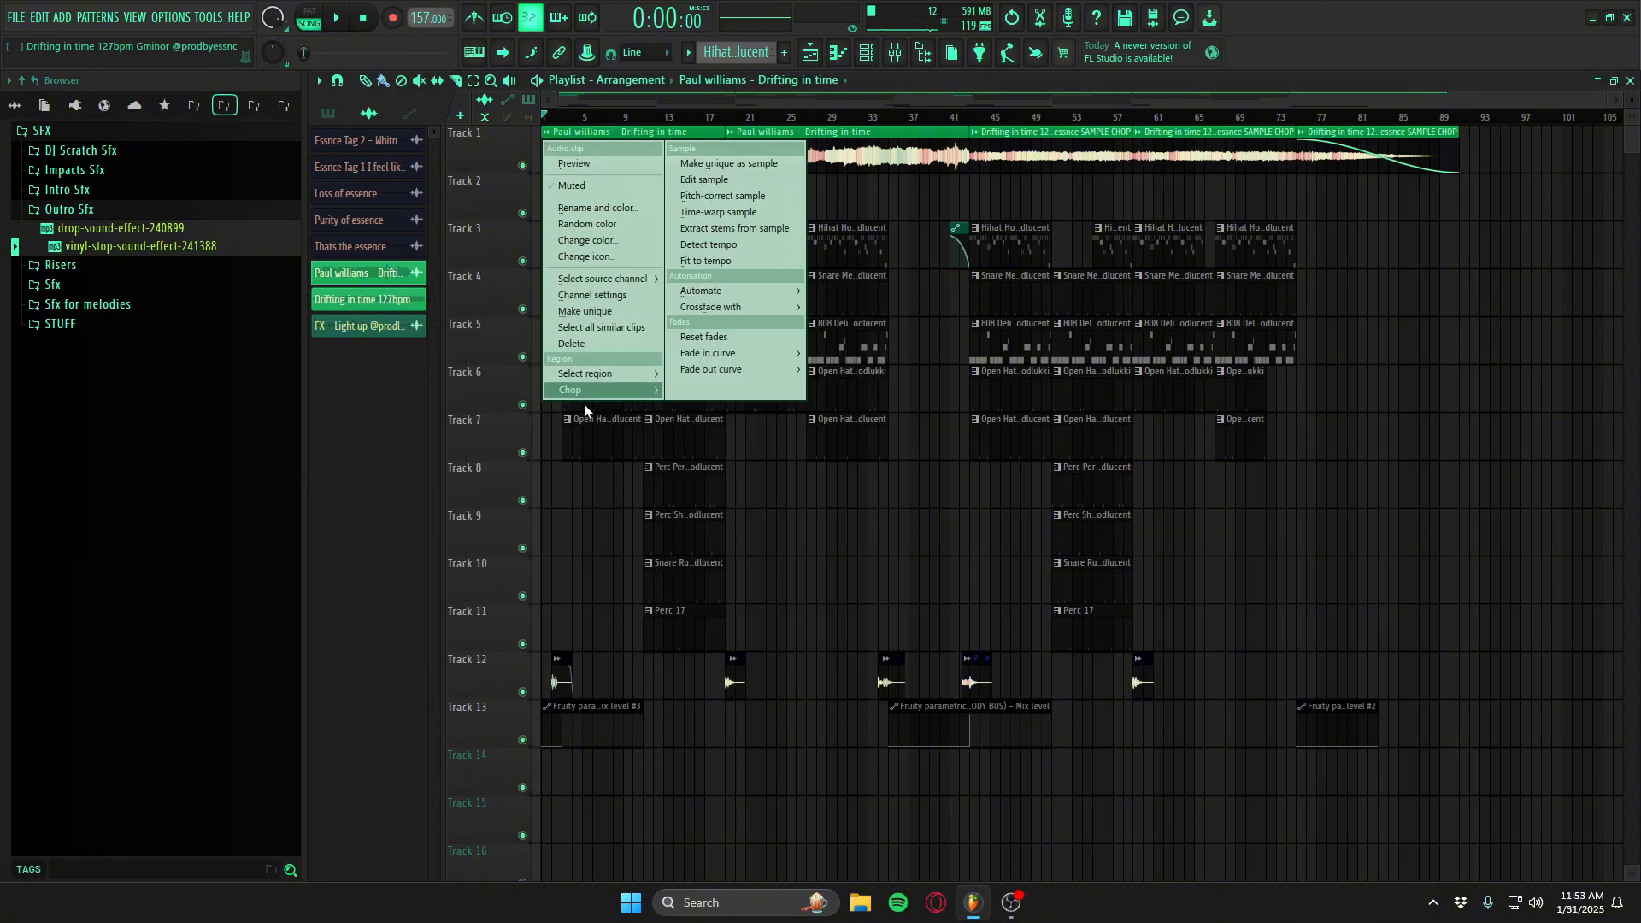
- Chop the first Drifting in time clip on Track 1 in beats and open its channel settings
mouse_move(649, 391)
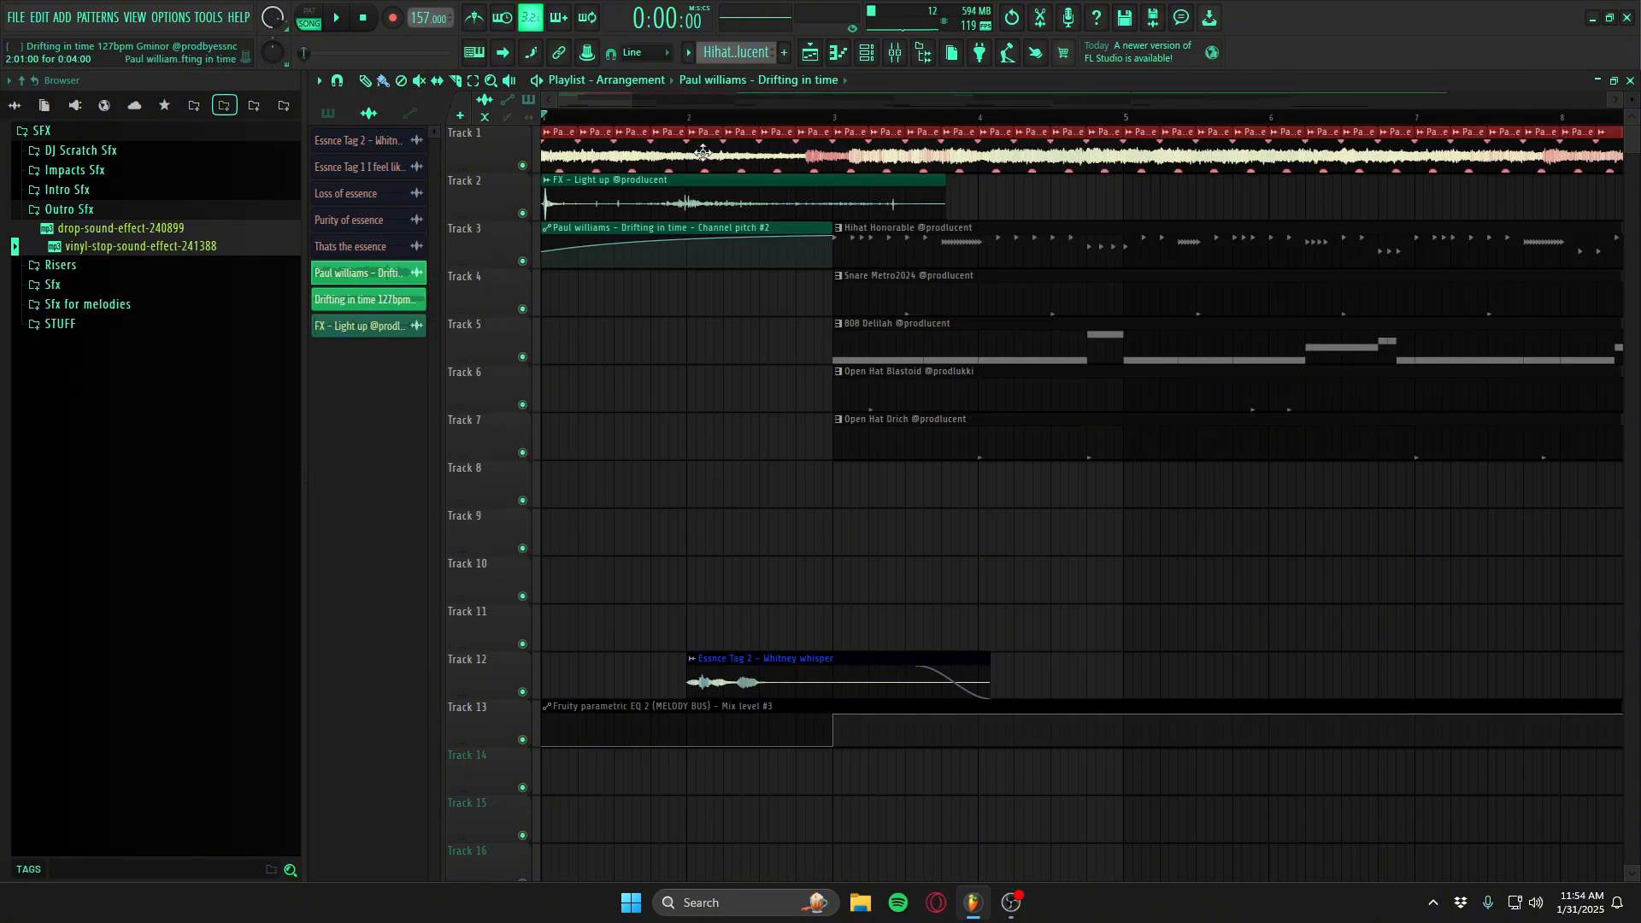
double_click(703, 152)
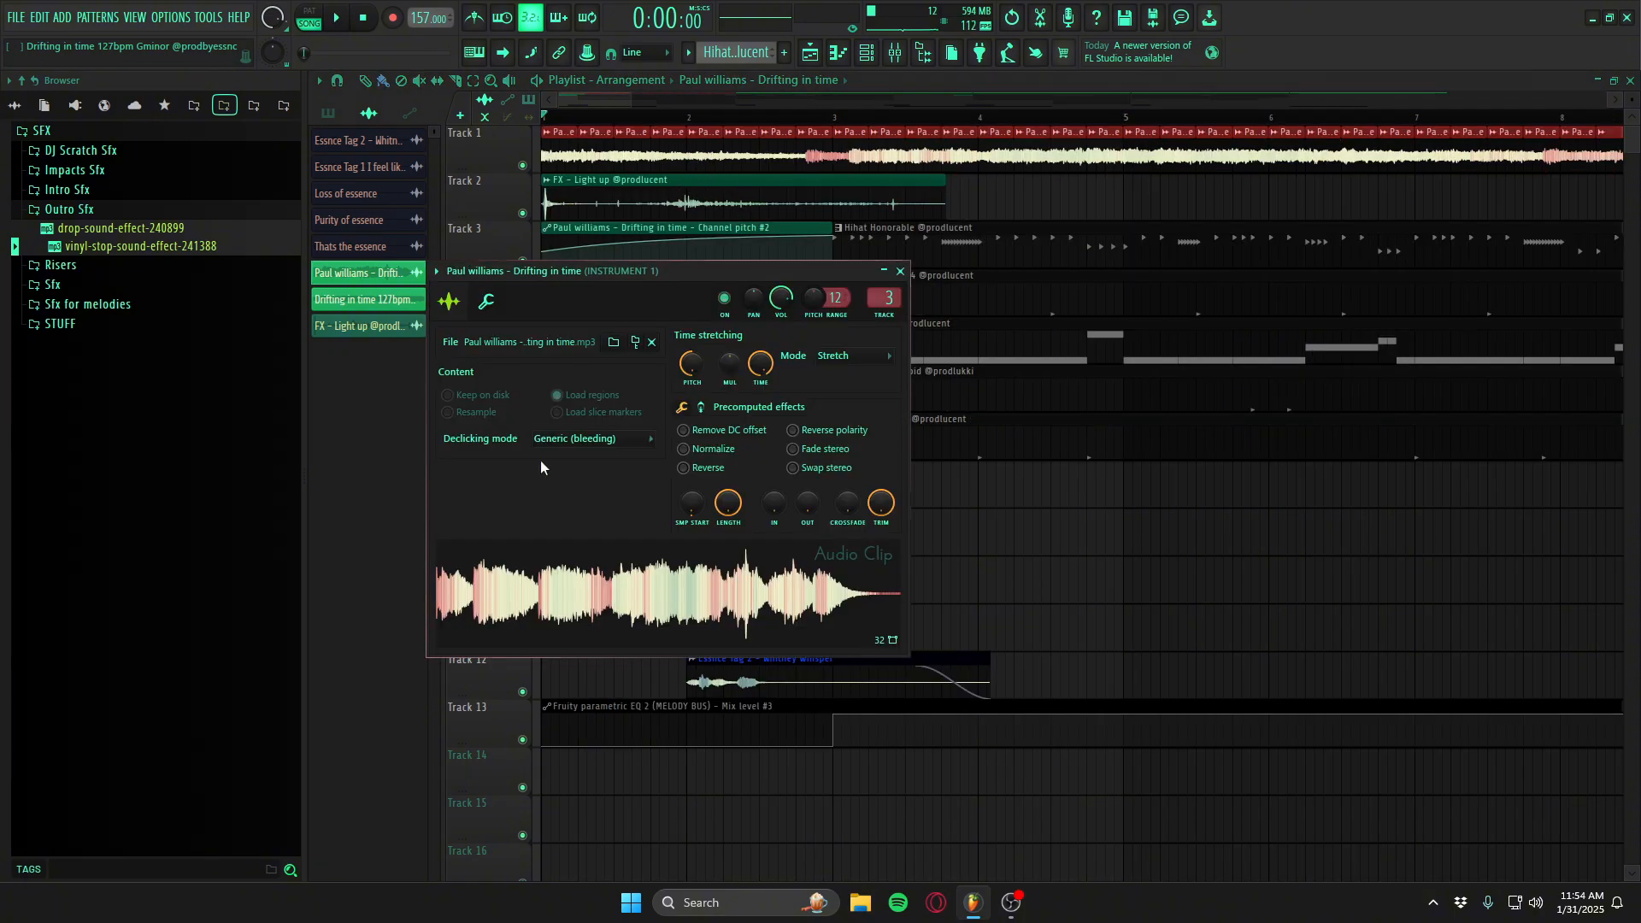
left_click(571, 505)
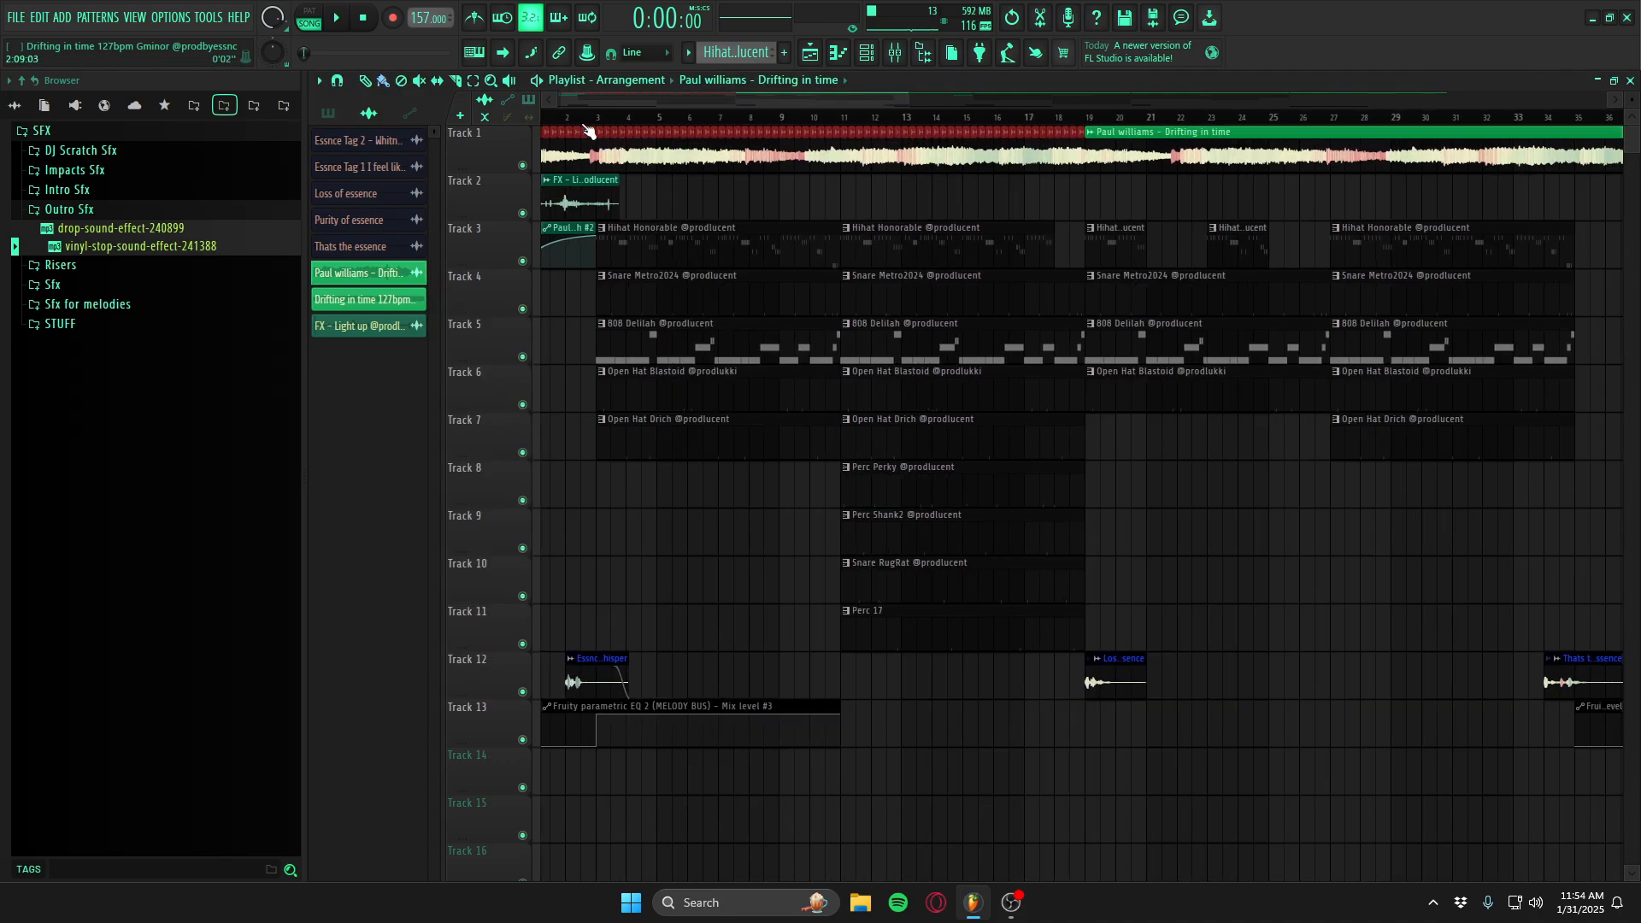
- Solo Track 1, play the chopped Drifting in time sample, and restore the other tracks
scroll(590, 130, "up", 5)
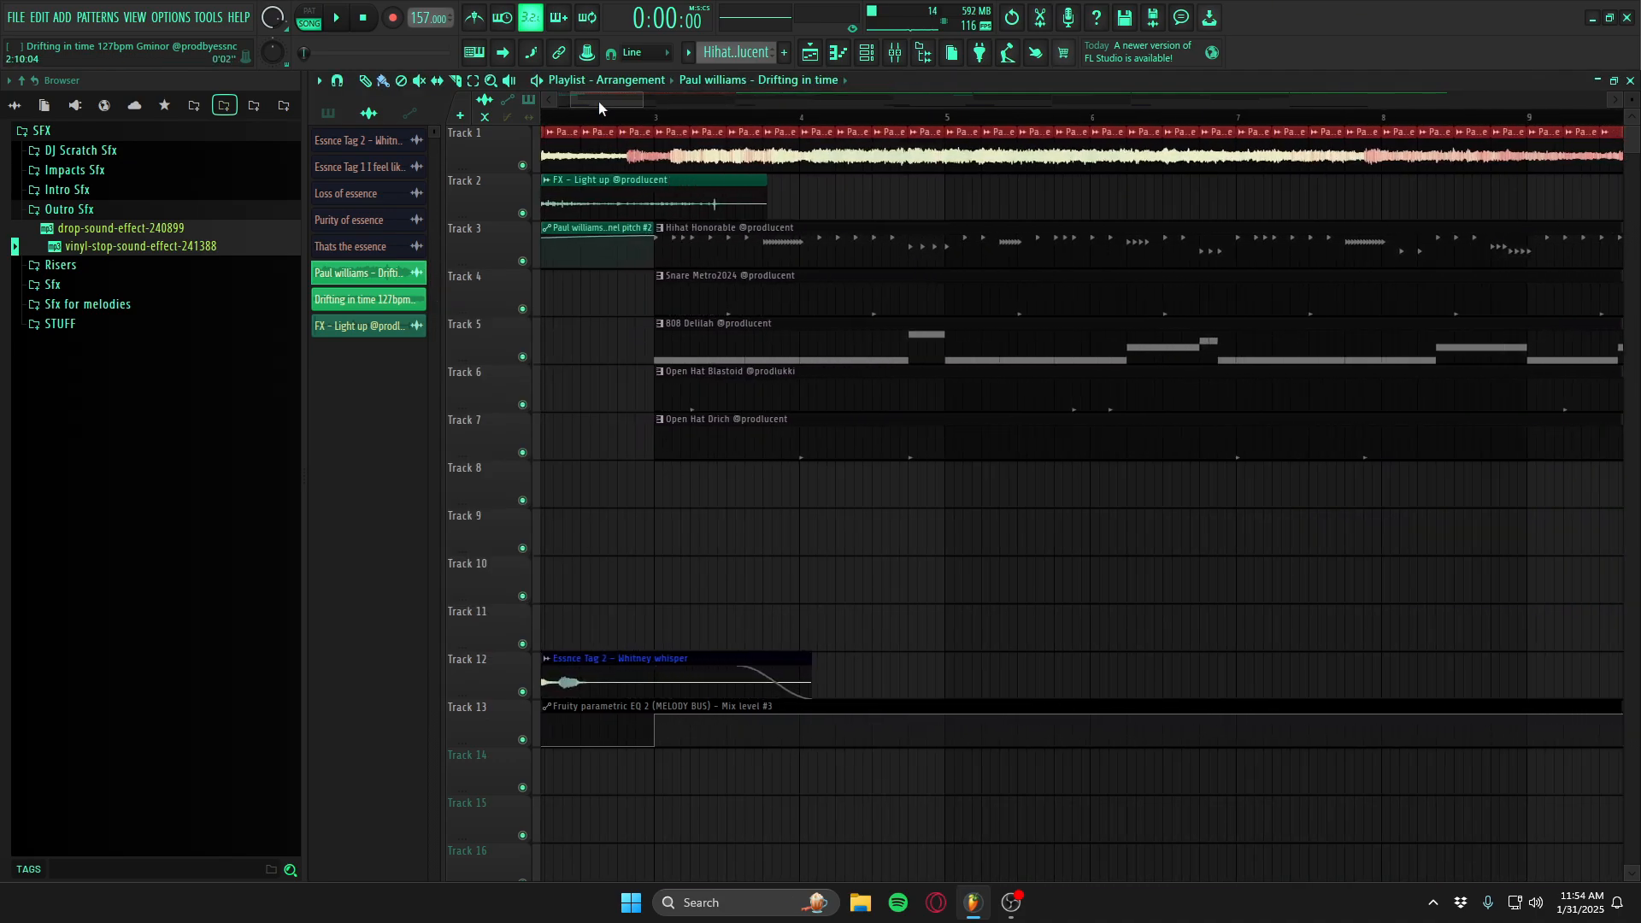
right_click(524, 166)
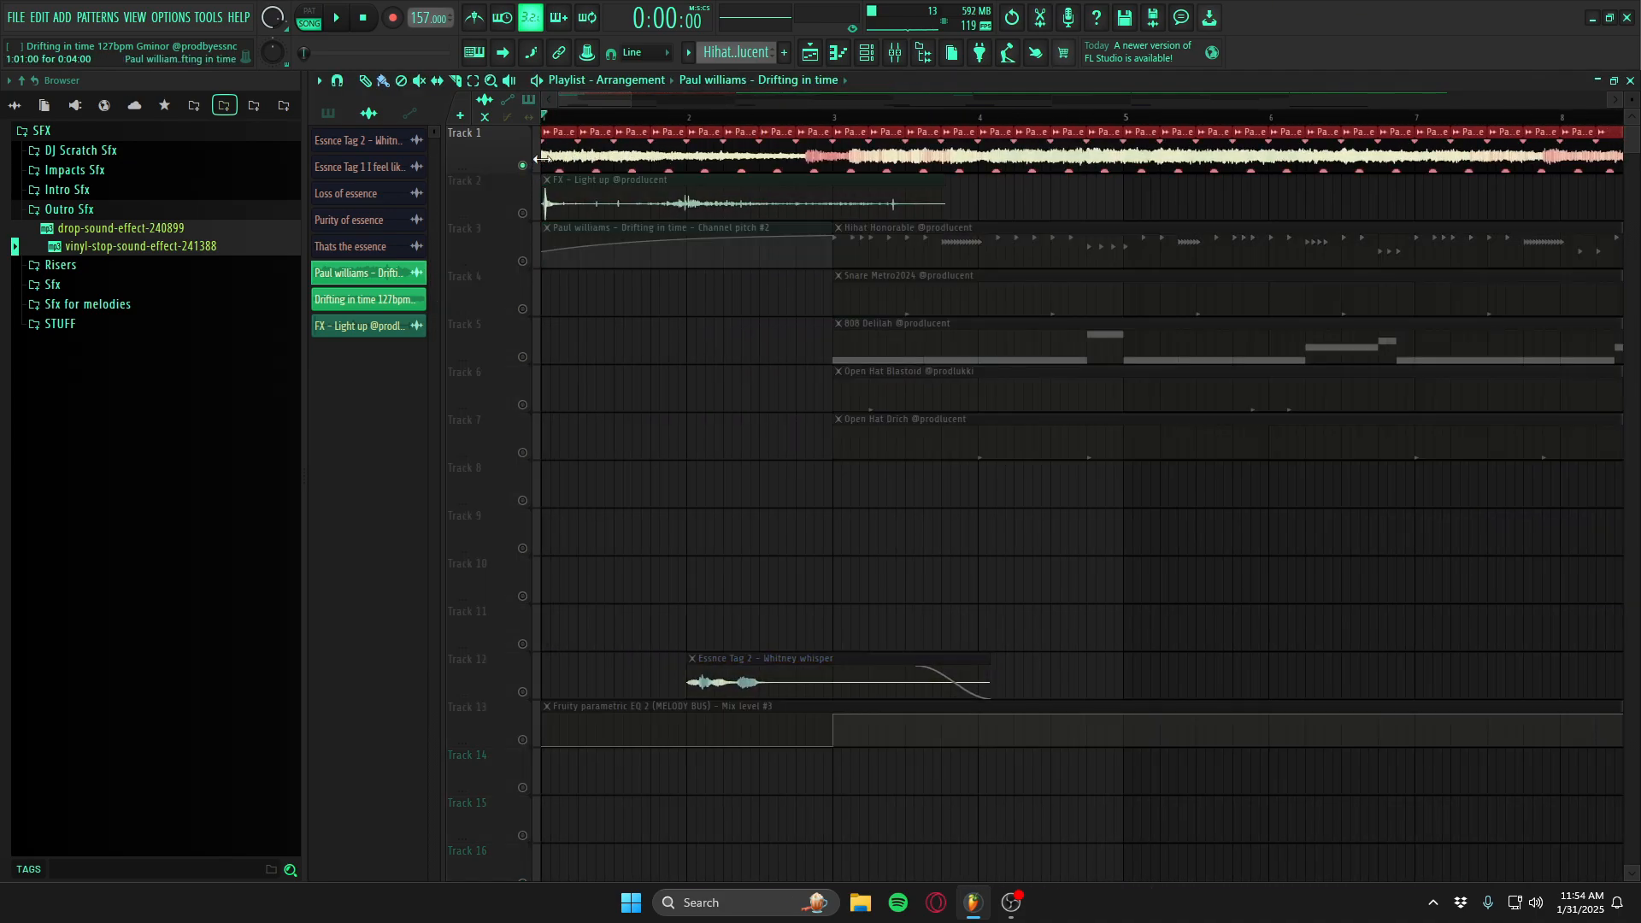
key("space")
right_click(523, 166)
key("space")
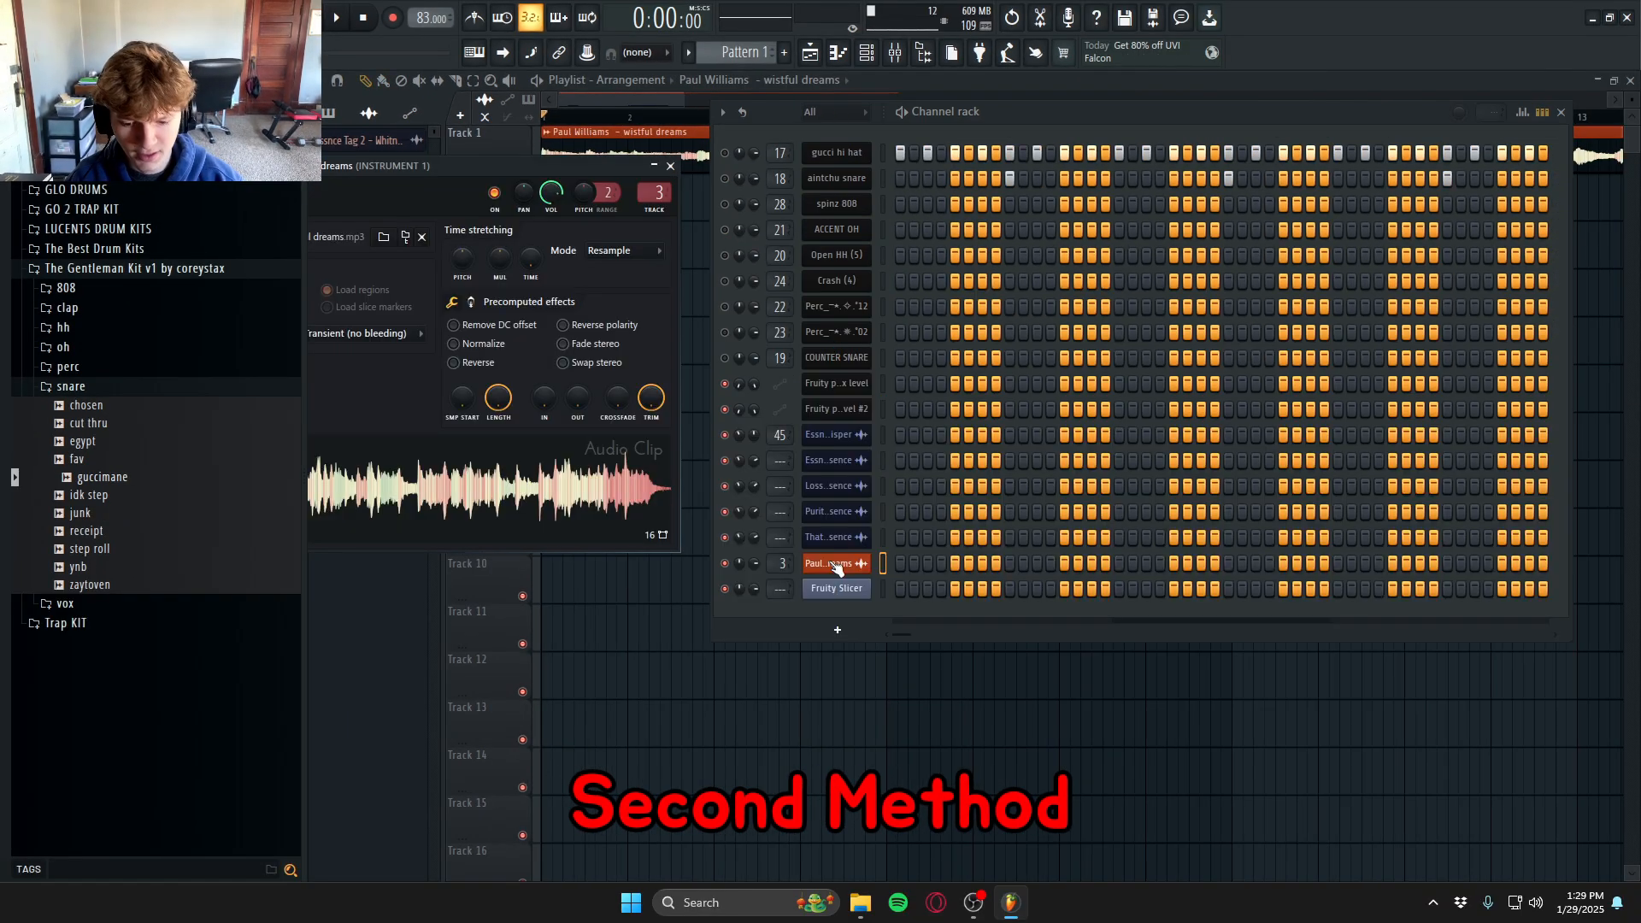
- Load the wistful dreams sample from its audio clip channel into the Fruity Slicer channel
left_click(837, 568)
left_click(837, 568)
left_click_drag(581, 491, 840, 590)
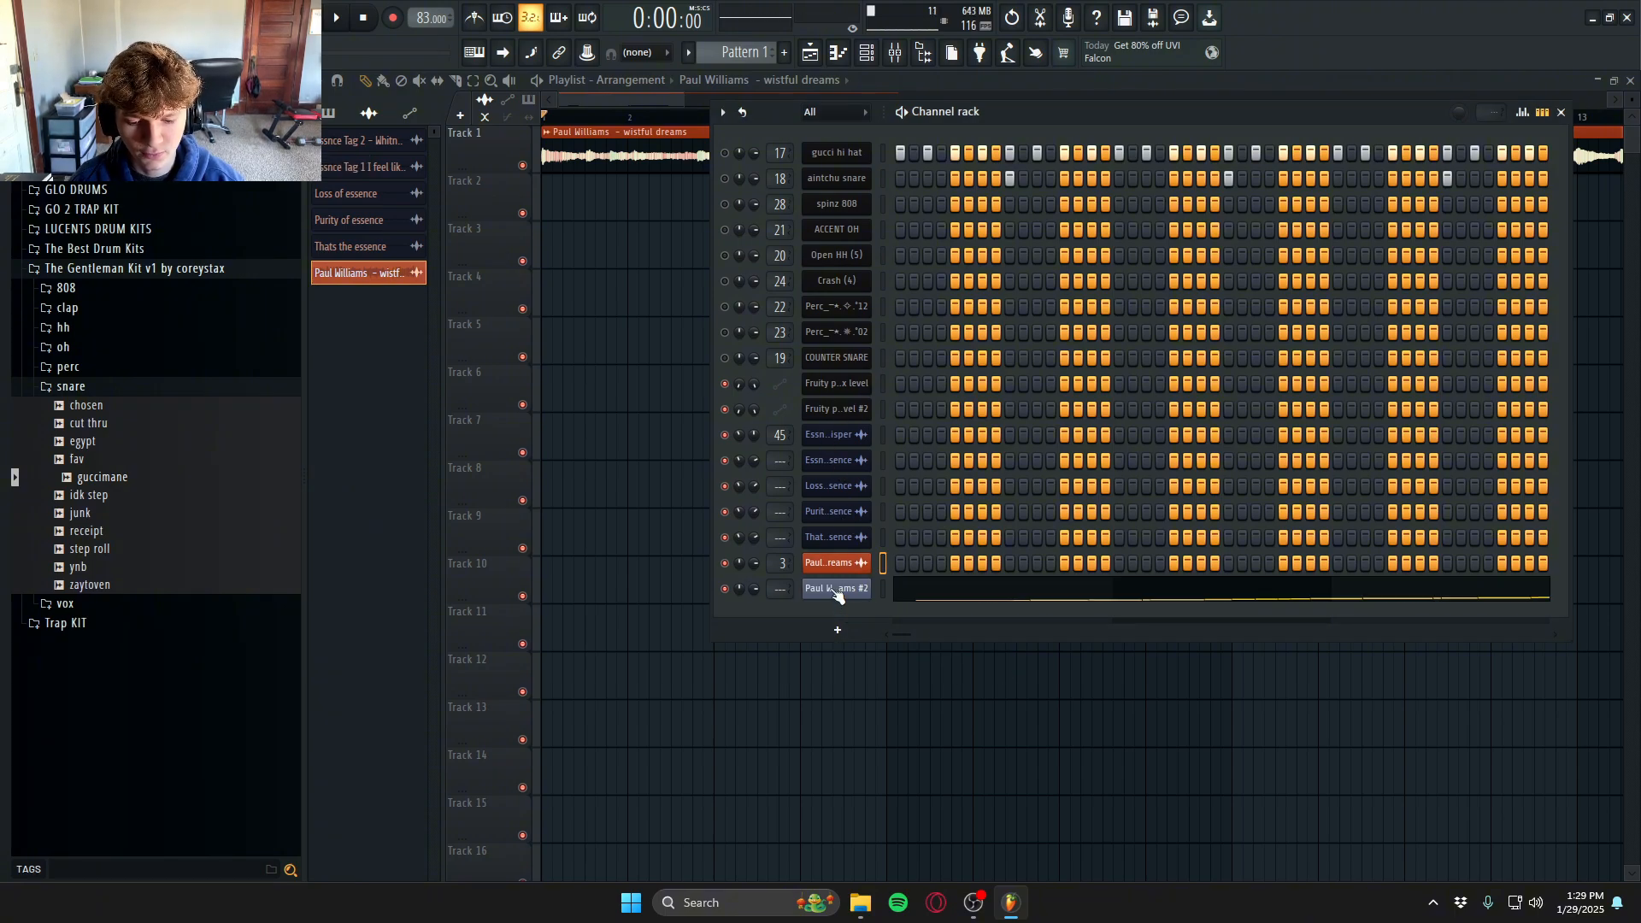
- Show the sliced notes of the Fruity Slicer channel, wistful dreams #2, in the piano roll
left_click(839, 52)
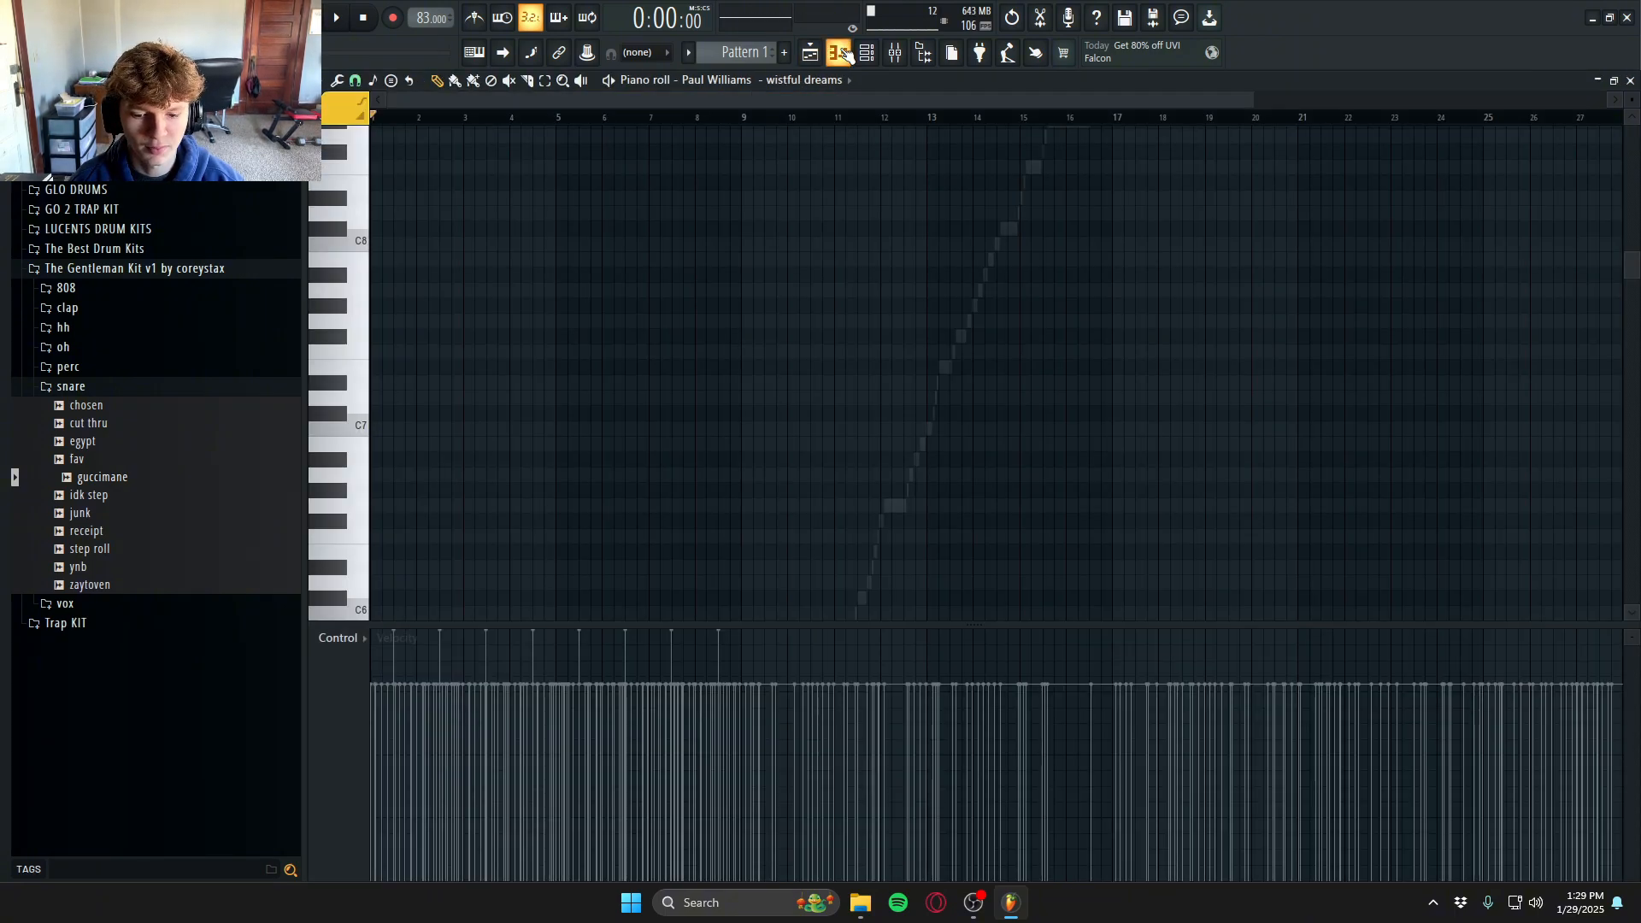
left_click(726, 80)
left_click(771, 481)
scroll(1130, 458, "down", 6)
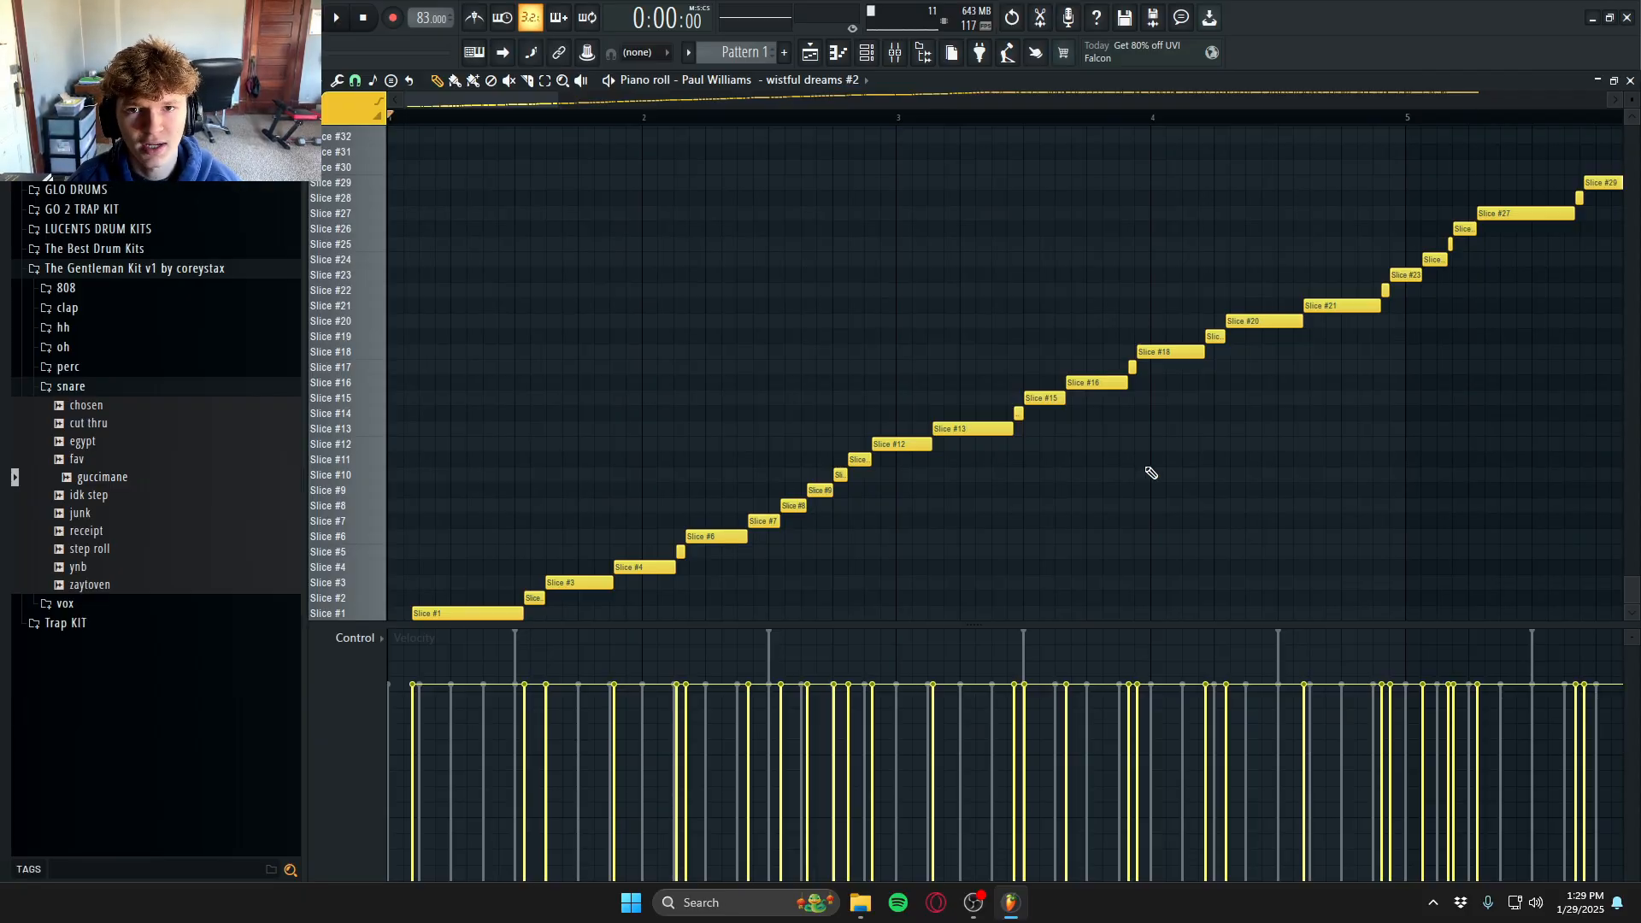
- Move the third note of the sliced sequence up to Slice #22 and play the pattern
scroll(642, 576, "up", 2)
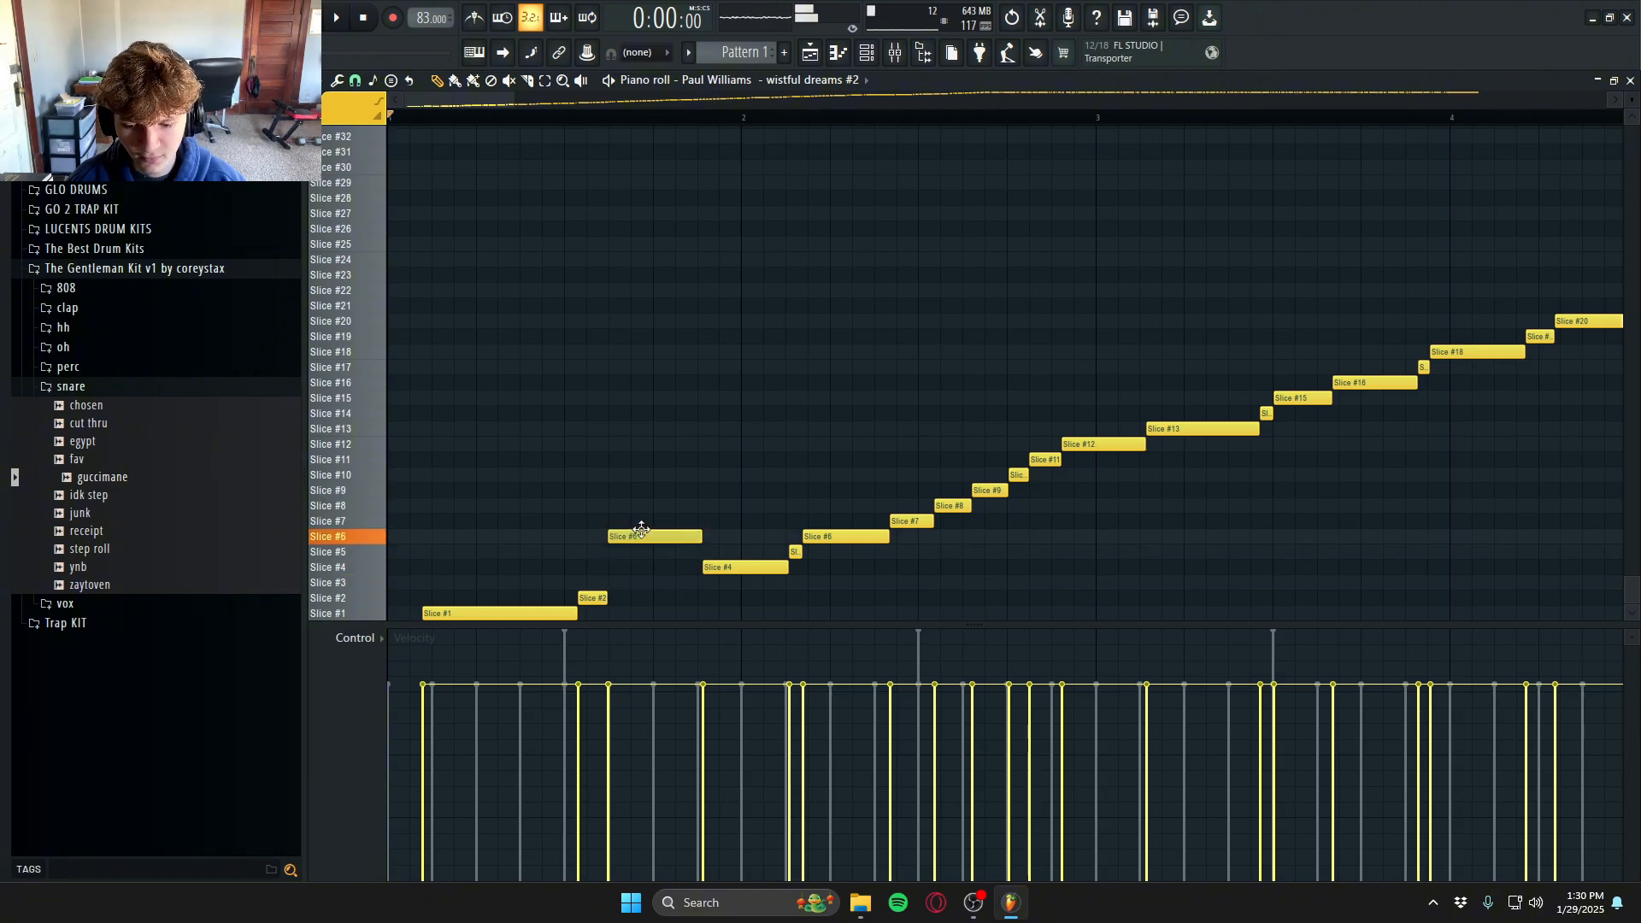
left_click_drag(643, 496, 665, 417)
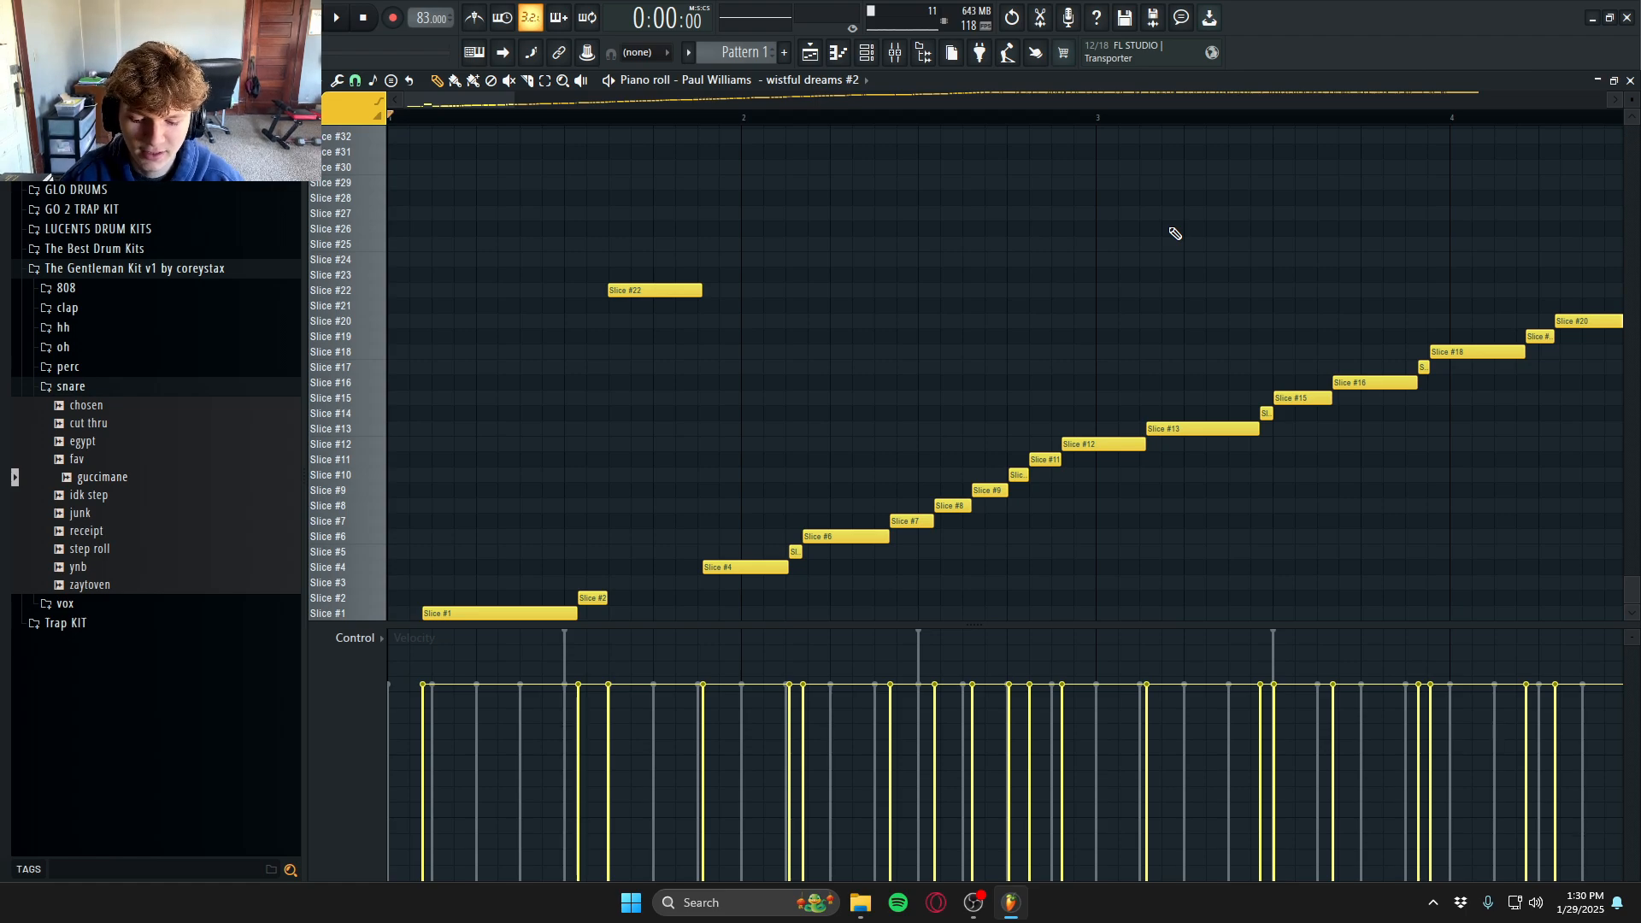
key("space")
- Shorten the Slice #6 note and add a second short Slice #6 note right after it
left_click_drag(887, 536, 845, 536)
left_click(855, 536)
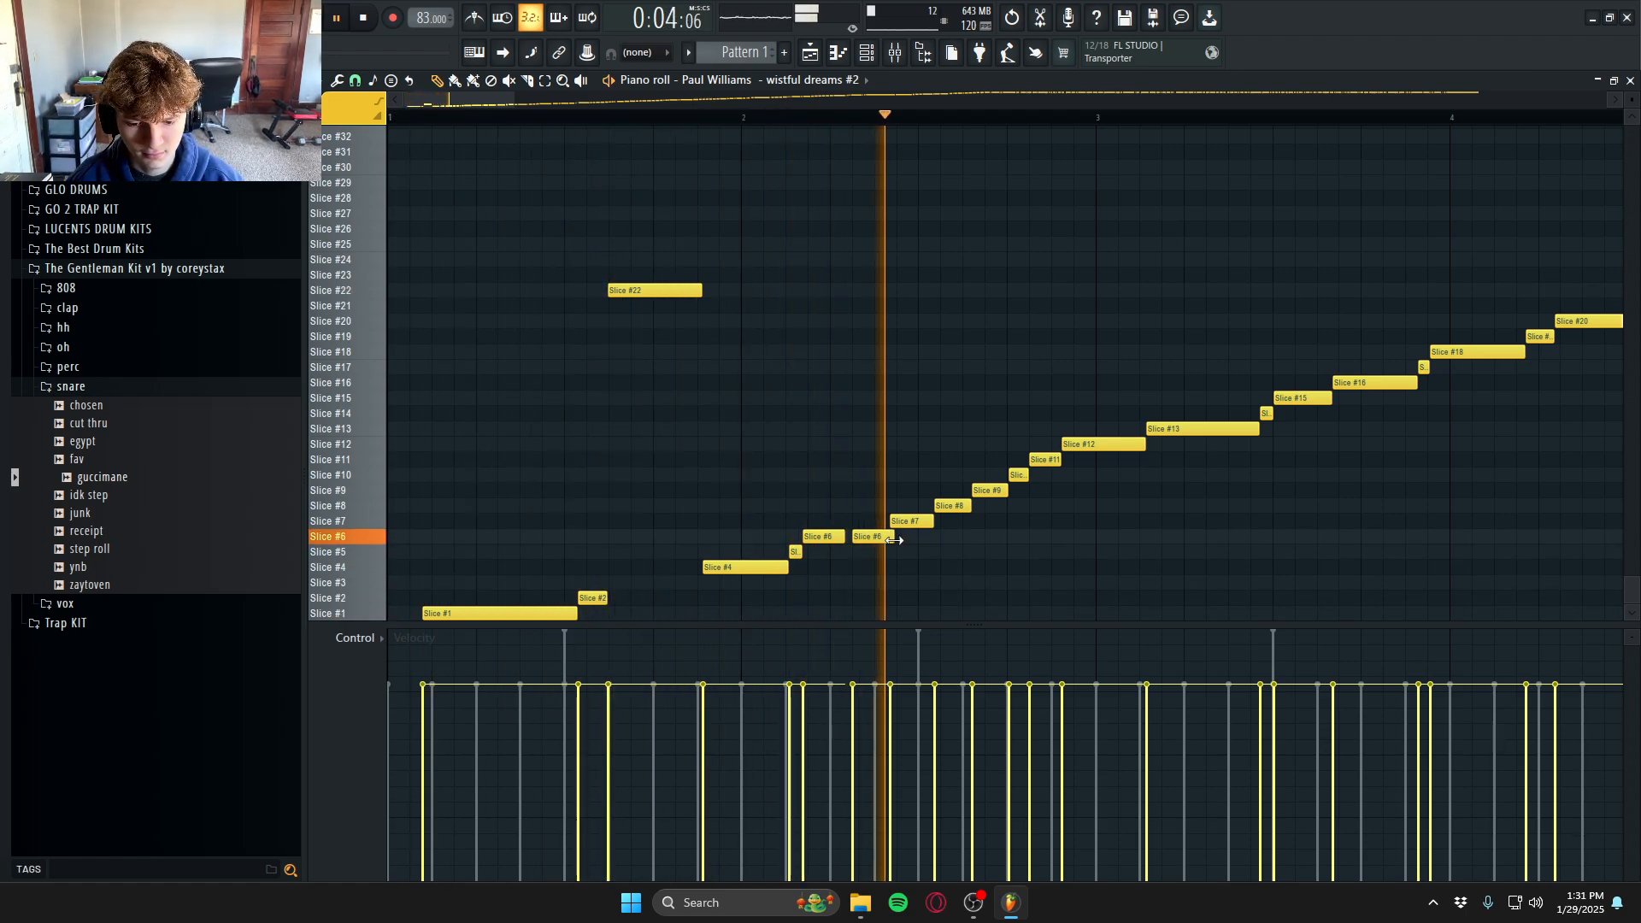
key("space")
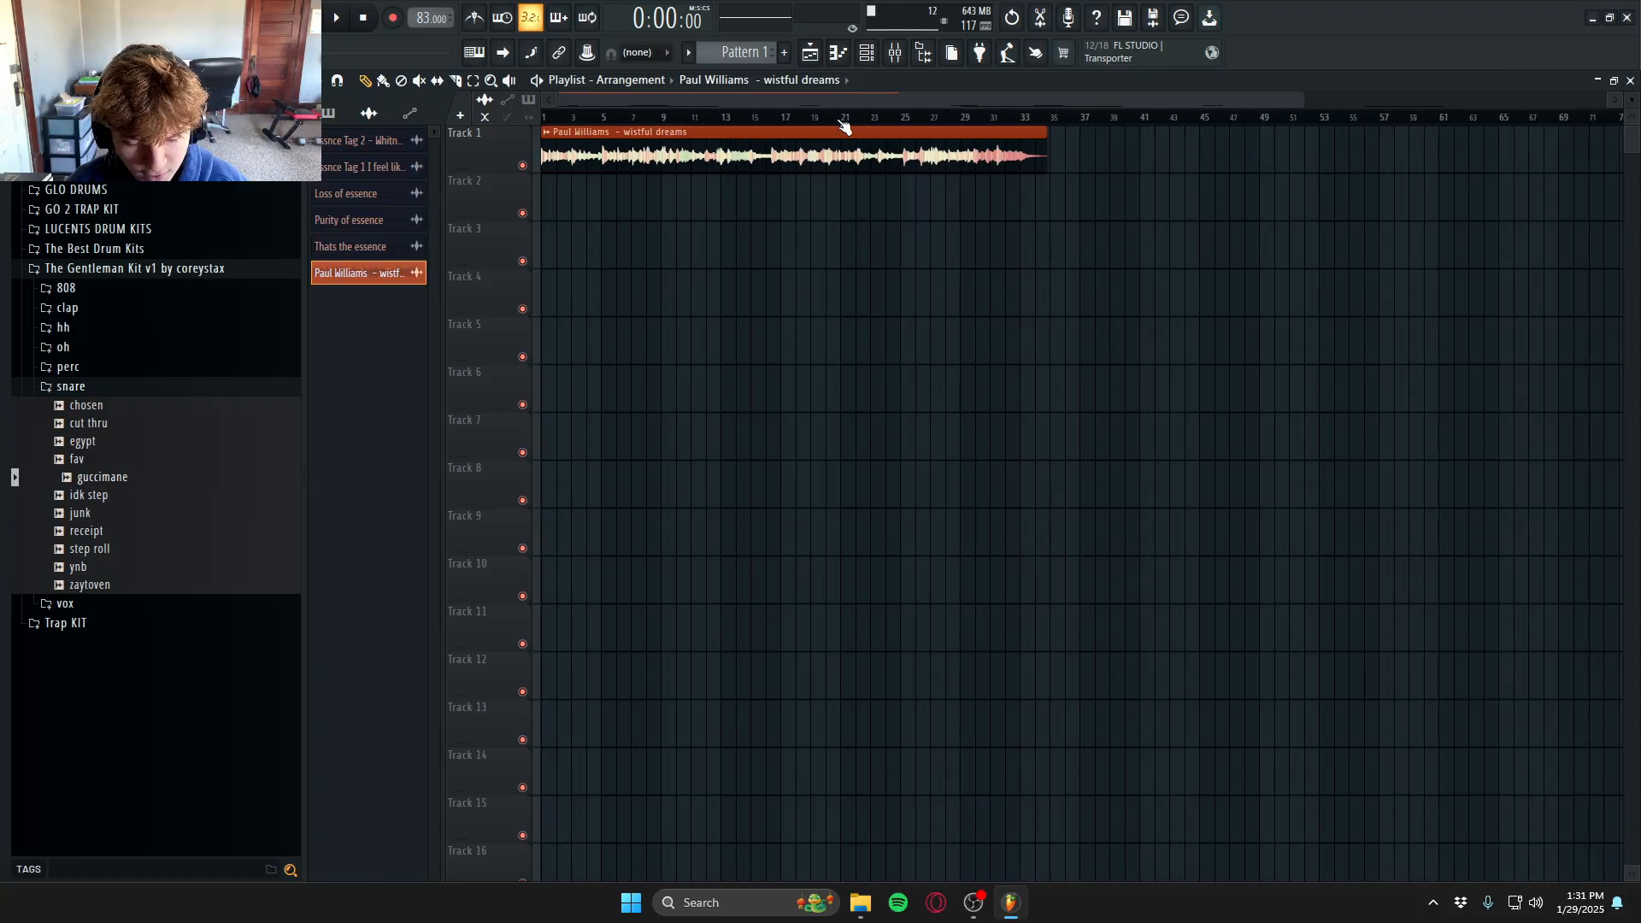
- Play the wistful dreams clip from several points after bar 7 to find sections worth keeping
scroll(842, 120, "up", 5)
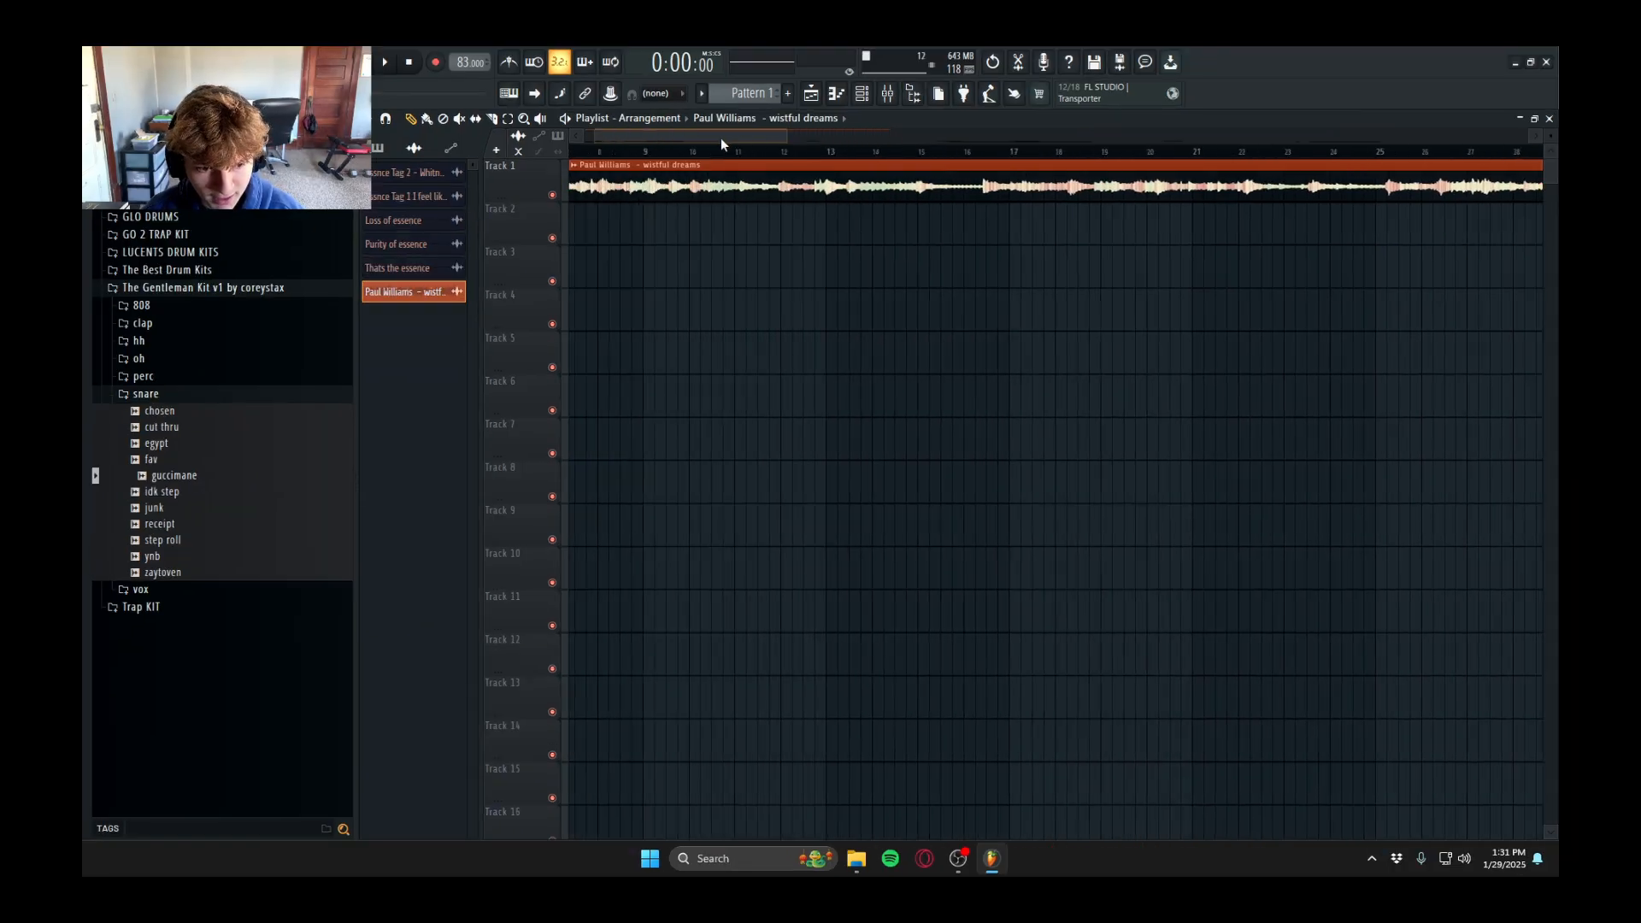
left_click_drag(721, 136, 948, 125)
mouse_move(820, 136)
left_mouse_down()
mouse_move(901, 136)
mouse_move(796, 135)
left_mouse_up()
scroll(737, 118, "down", 3)
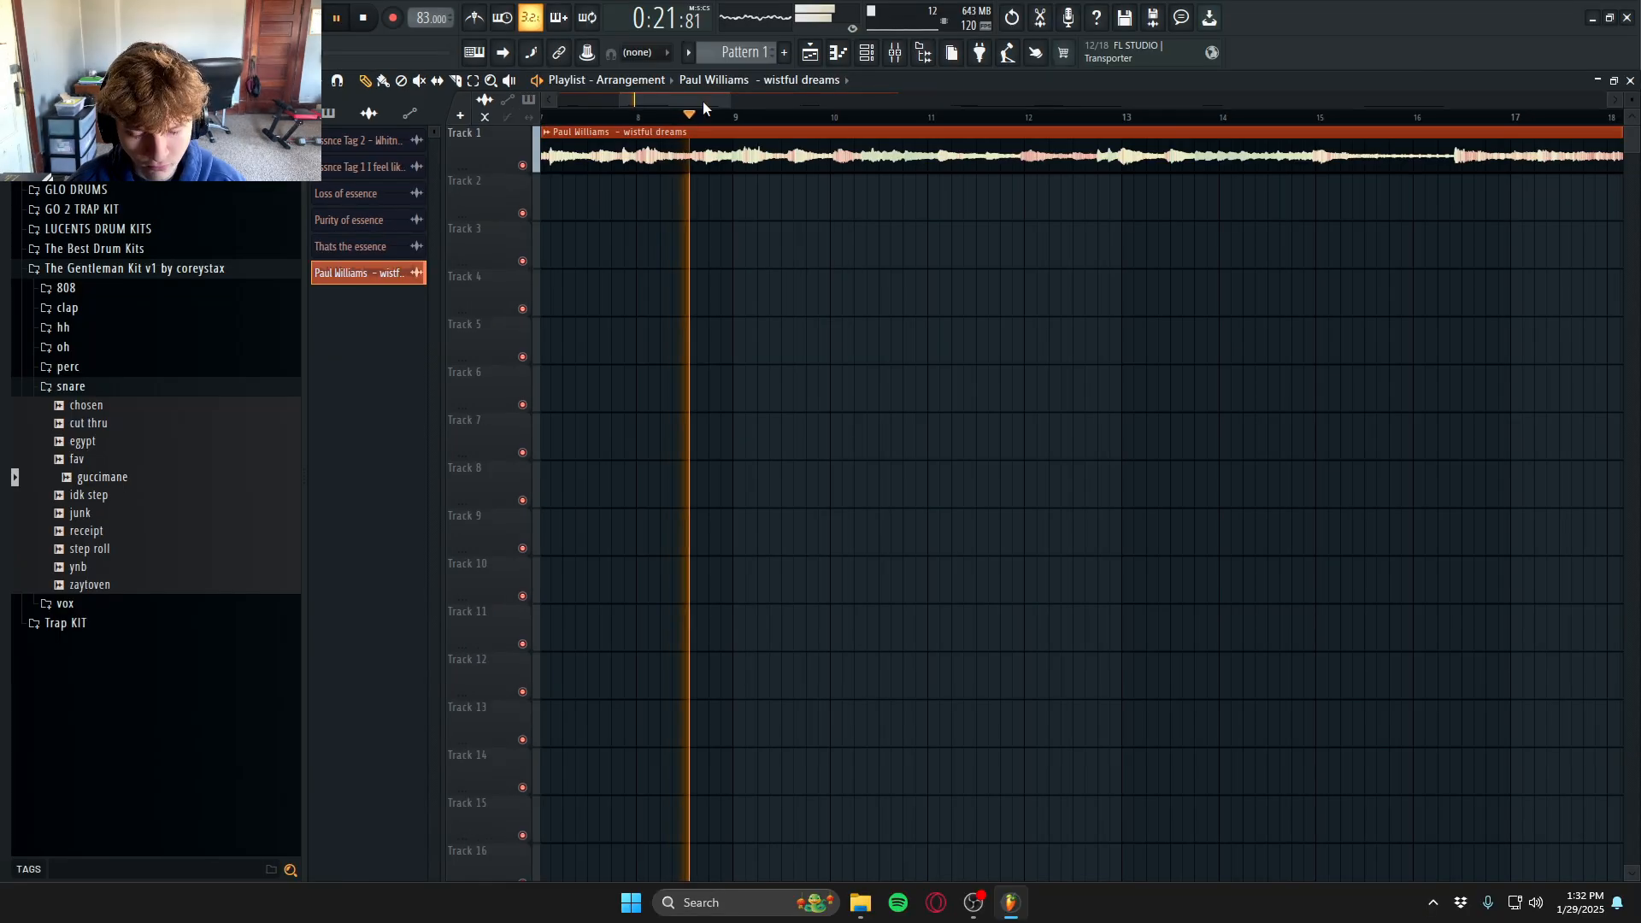
scroll(703, 102, "up", 5)
left_click(957, 116)
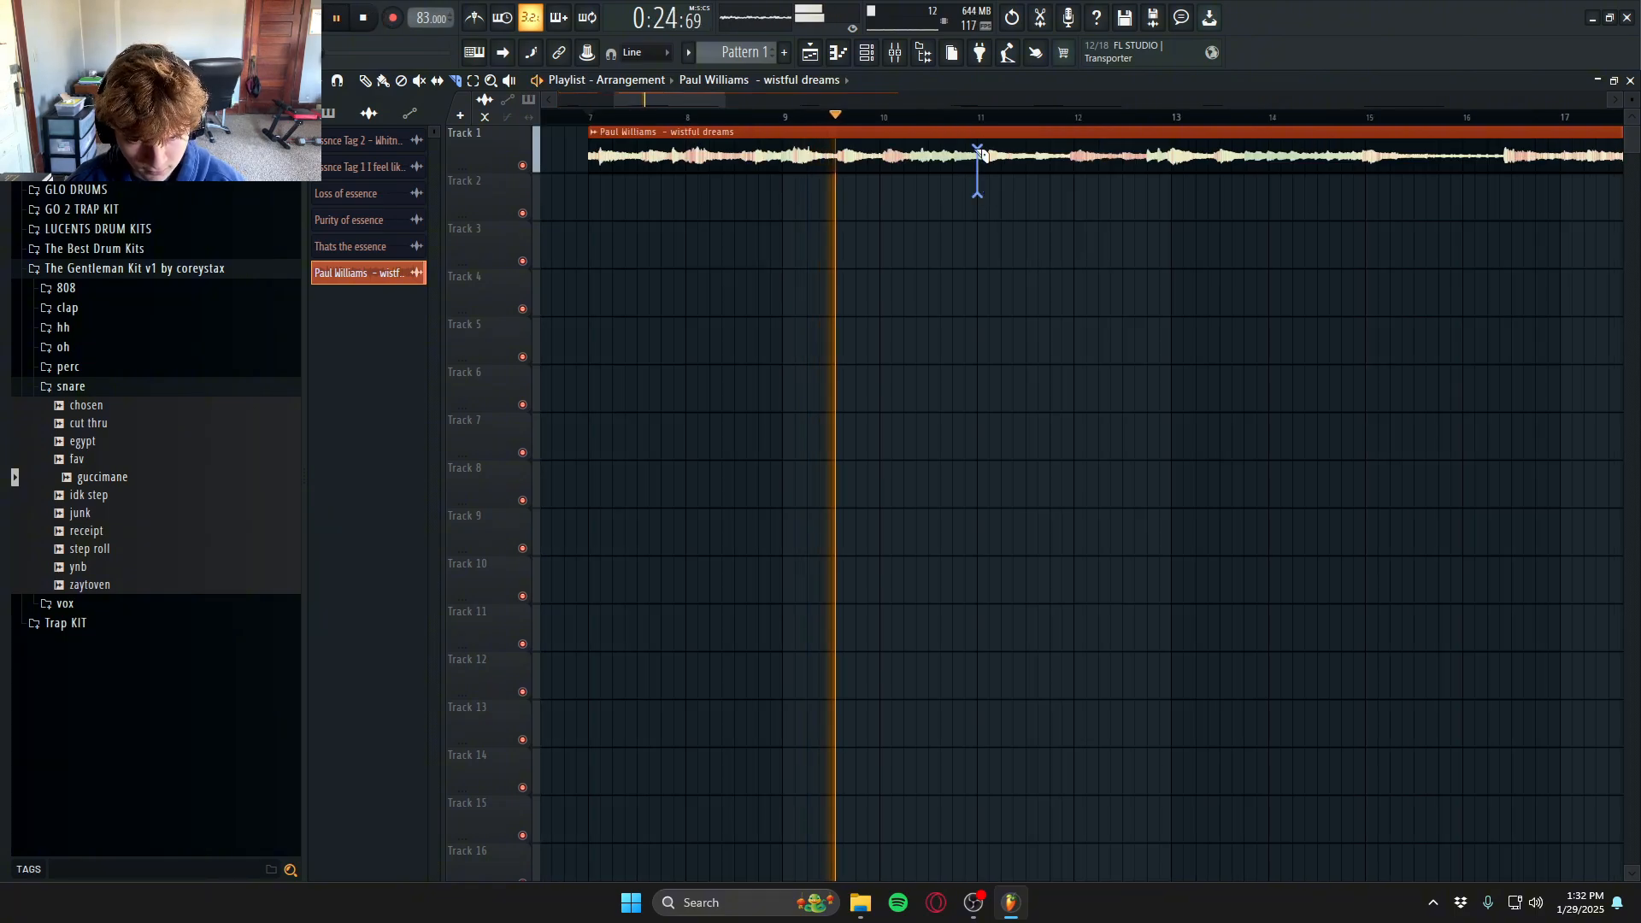
- Slice the wistful dreams clip on Track 1 at bar 11 and at bar 15
left_click_drag(978, 162, 978, 130)
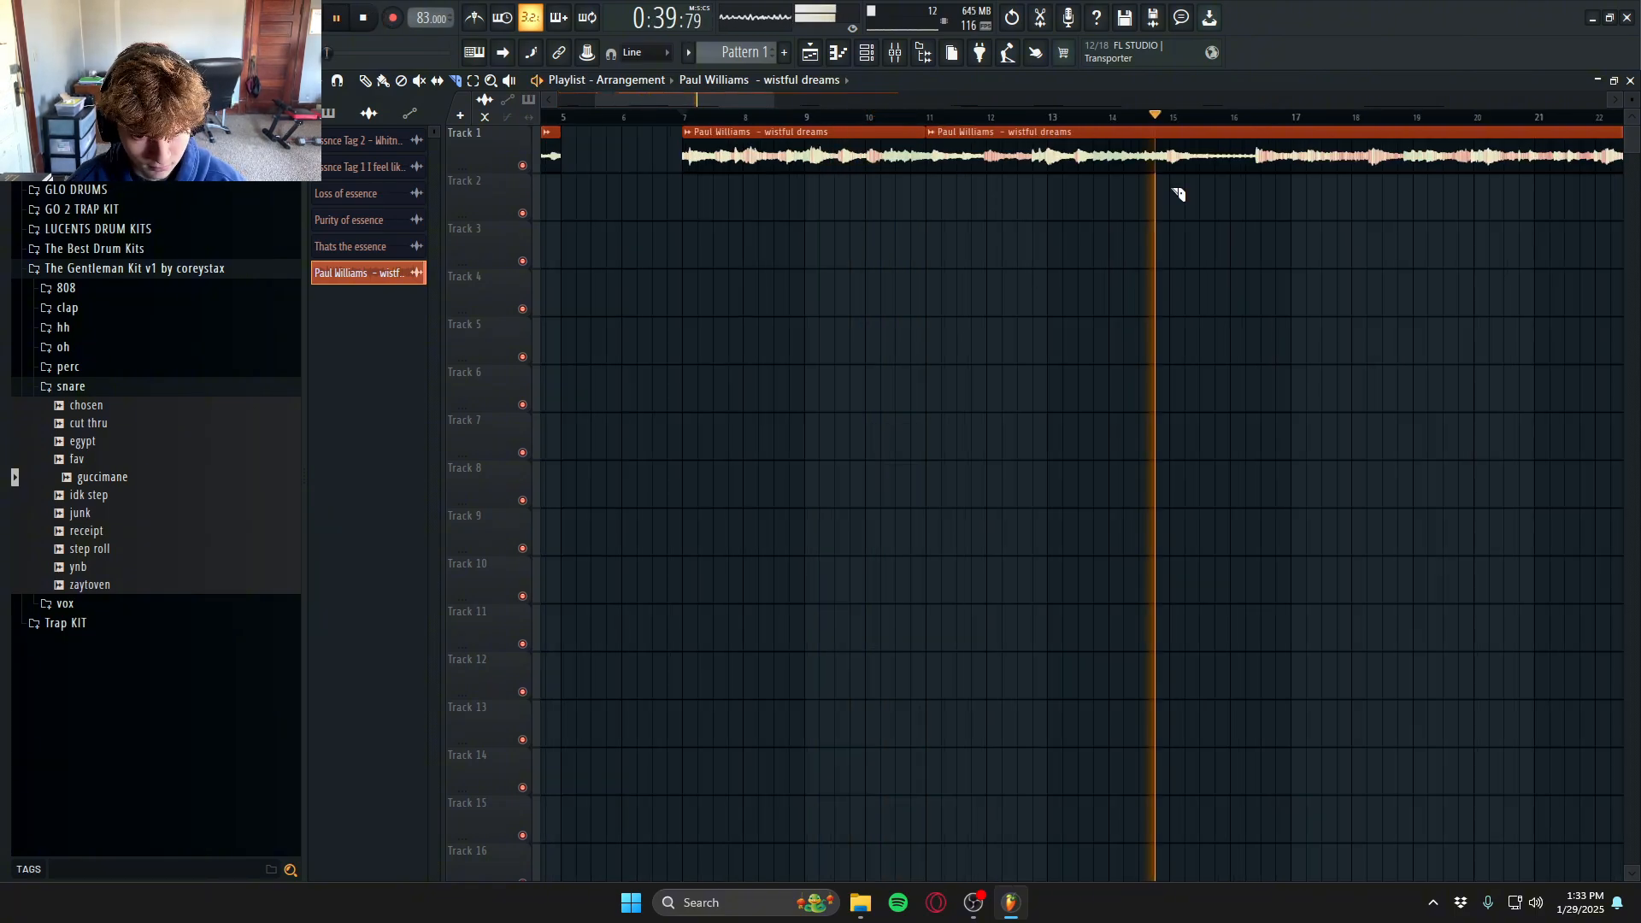
left_click_drag(1170, 189, 1171, 124)
key("p")
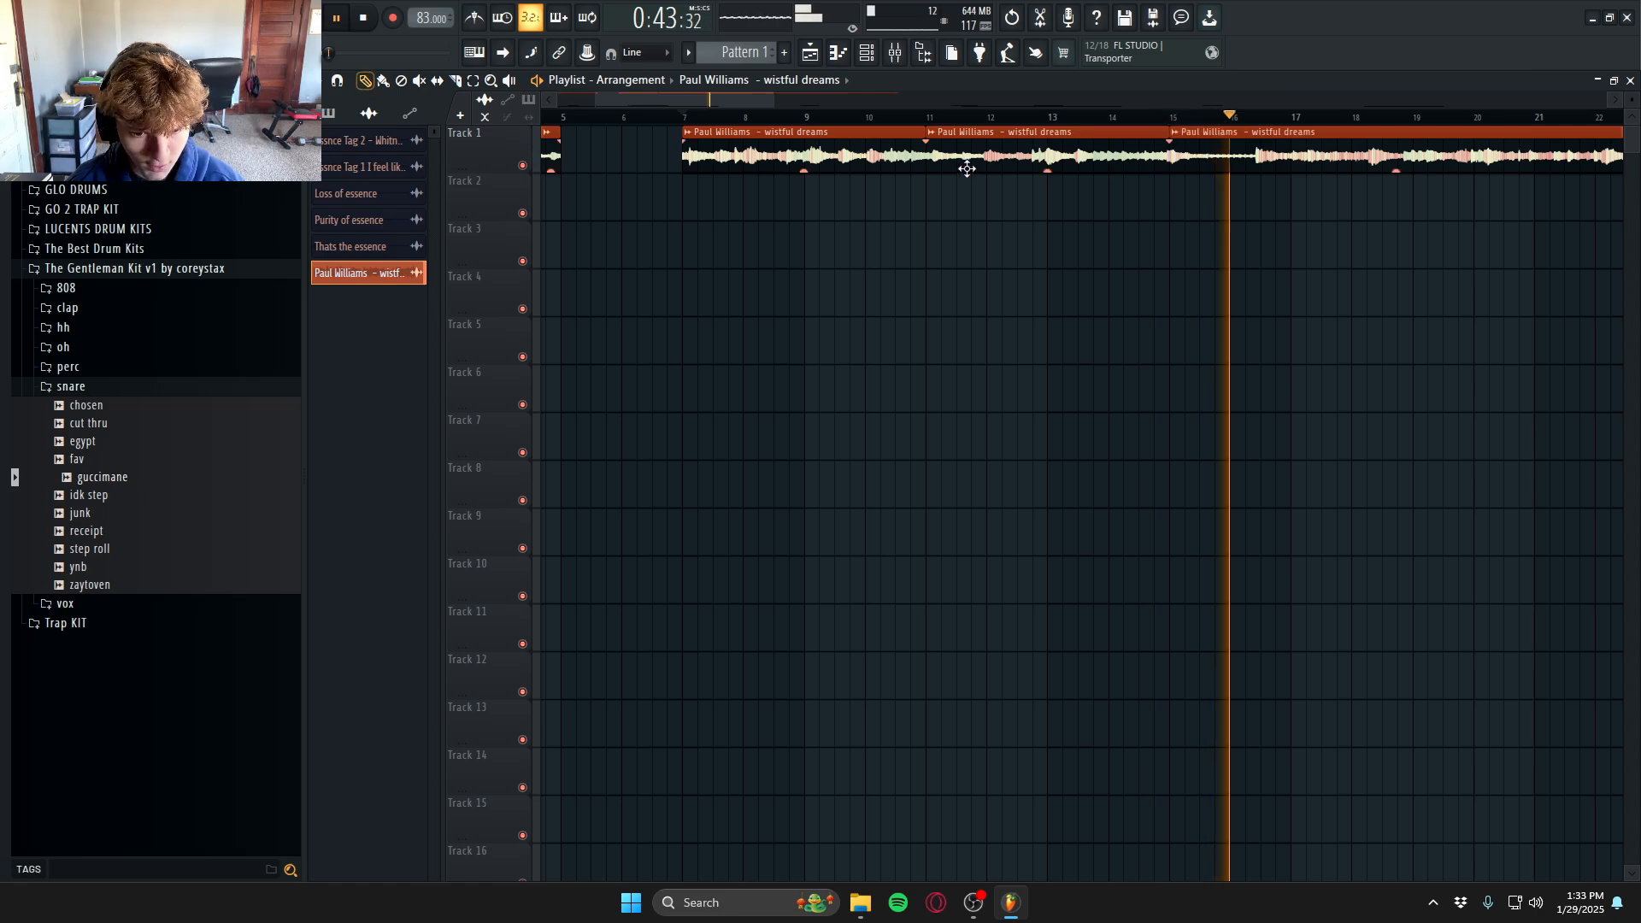
- Delete the unwanted sections of the sliced wistful dreams clip and move the section cut at bar 11 earlier on Track 1
key("space")
right_click(920, 160)
left_click_drag(931, 157, 659, 149)
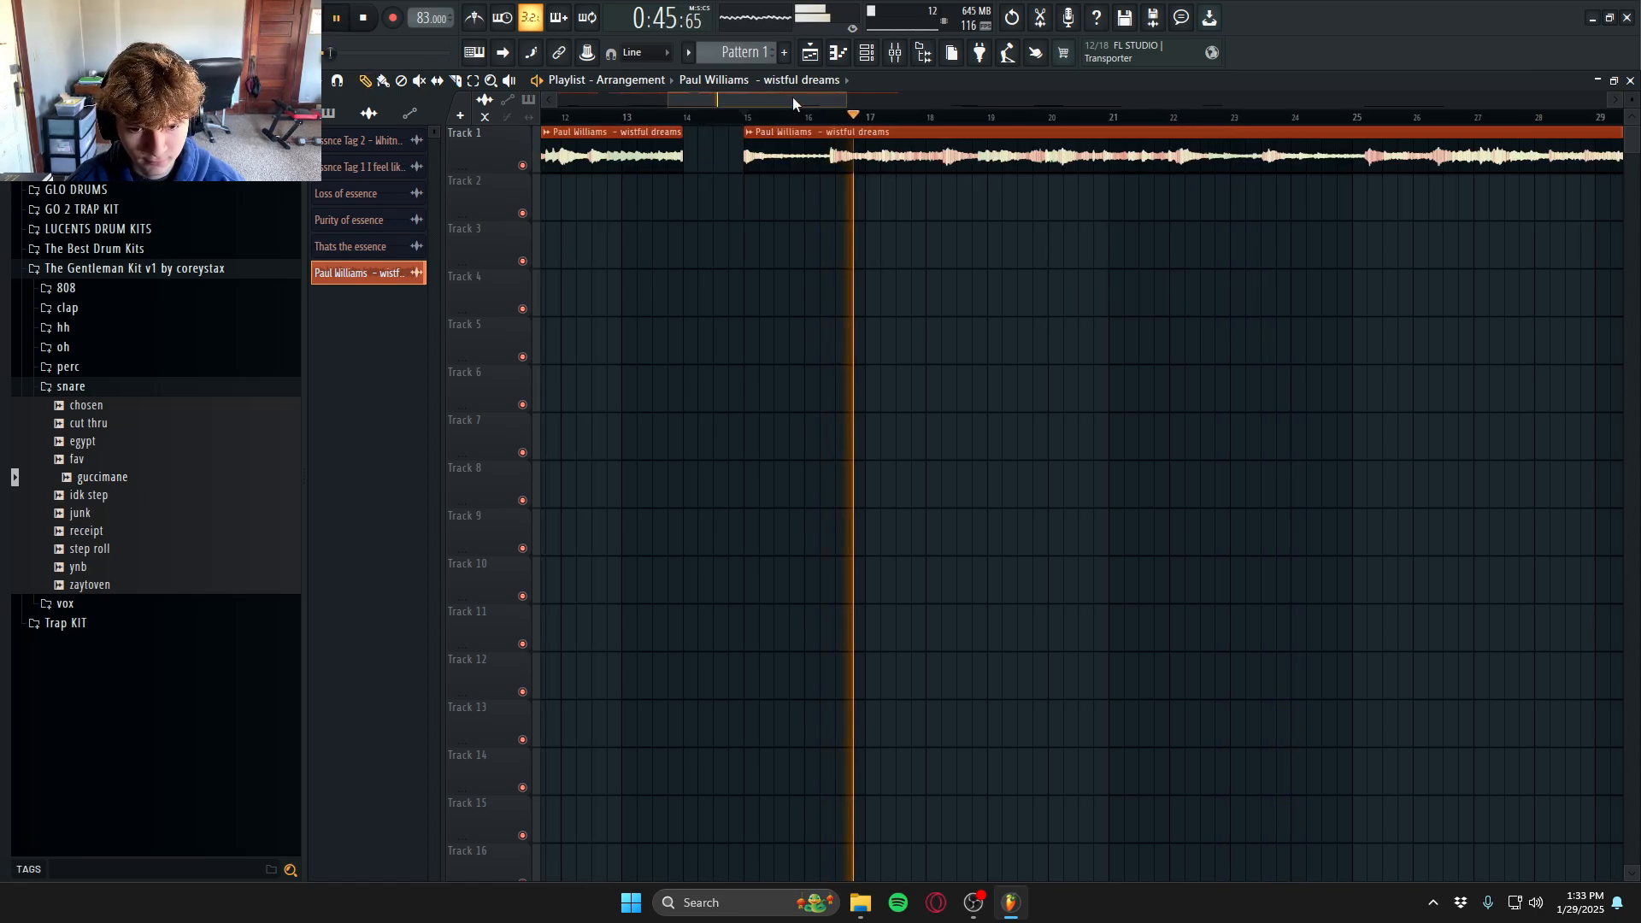
left_click_drag(793, 97, 568, 108)
right_click(832, 144)
left_click(364, 18)
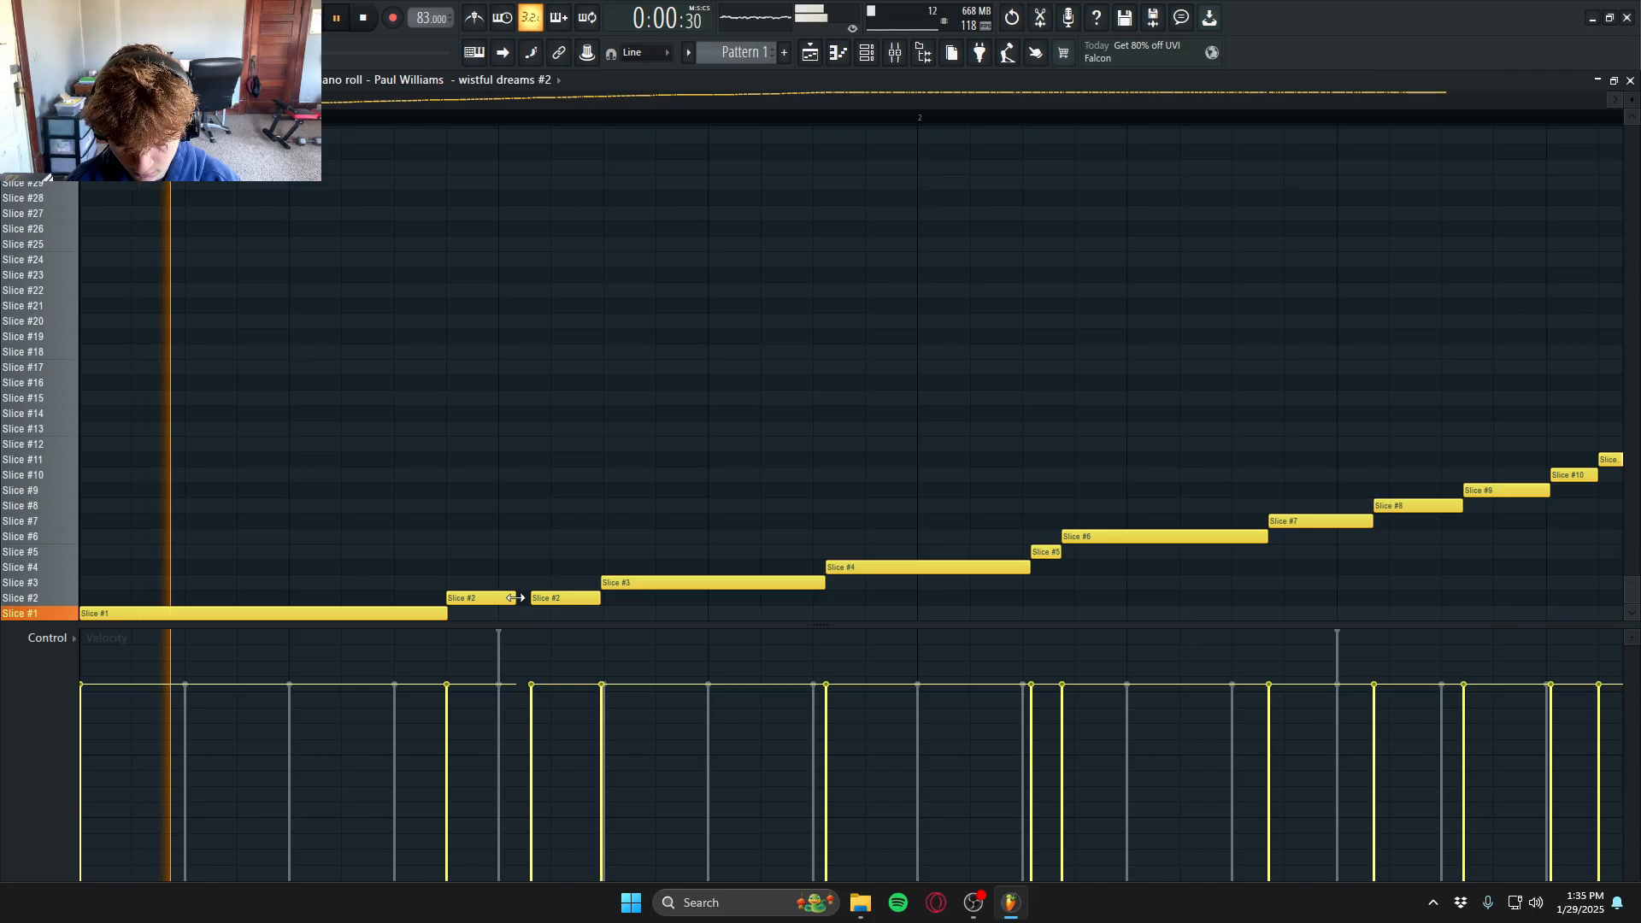
- Play the sliced sequence in the piano roll and repeat Slice #6 directly behind the shortened Slice #6 note
key("space")
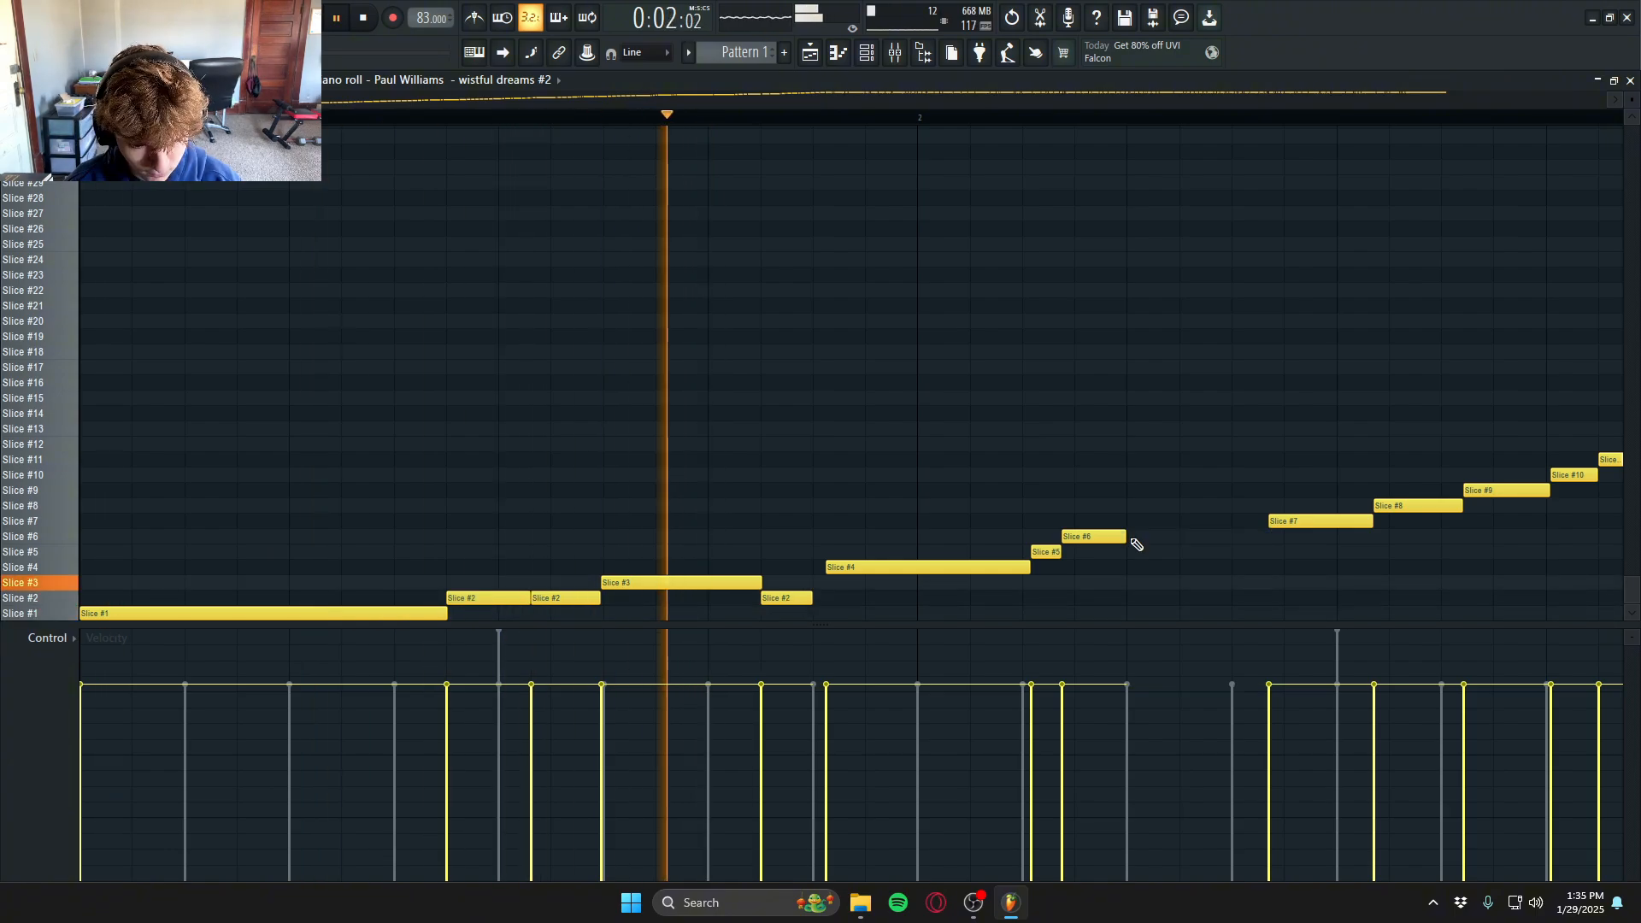
left_click(1131, 539)
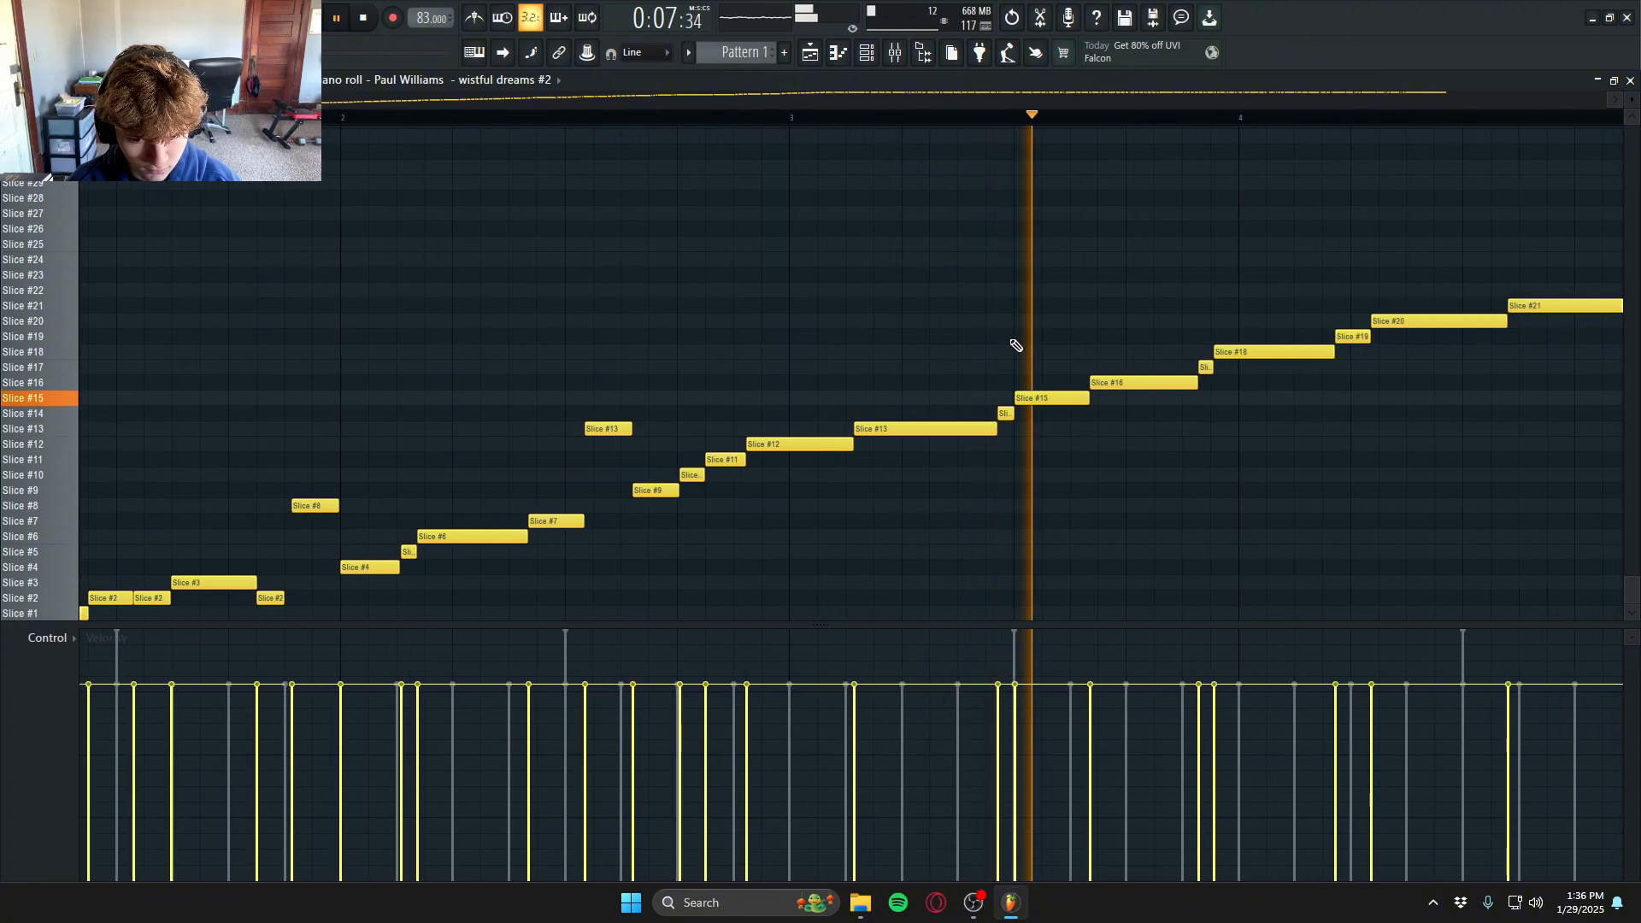
- Move the Slice #16 note to start right after the repeated Slice #15 notes and shorten its end to clear Slice #17
key("space")
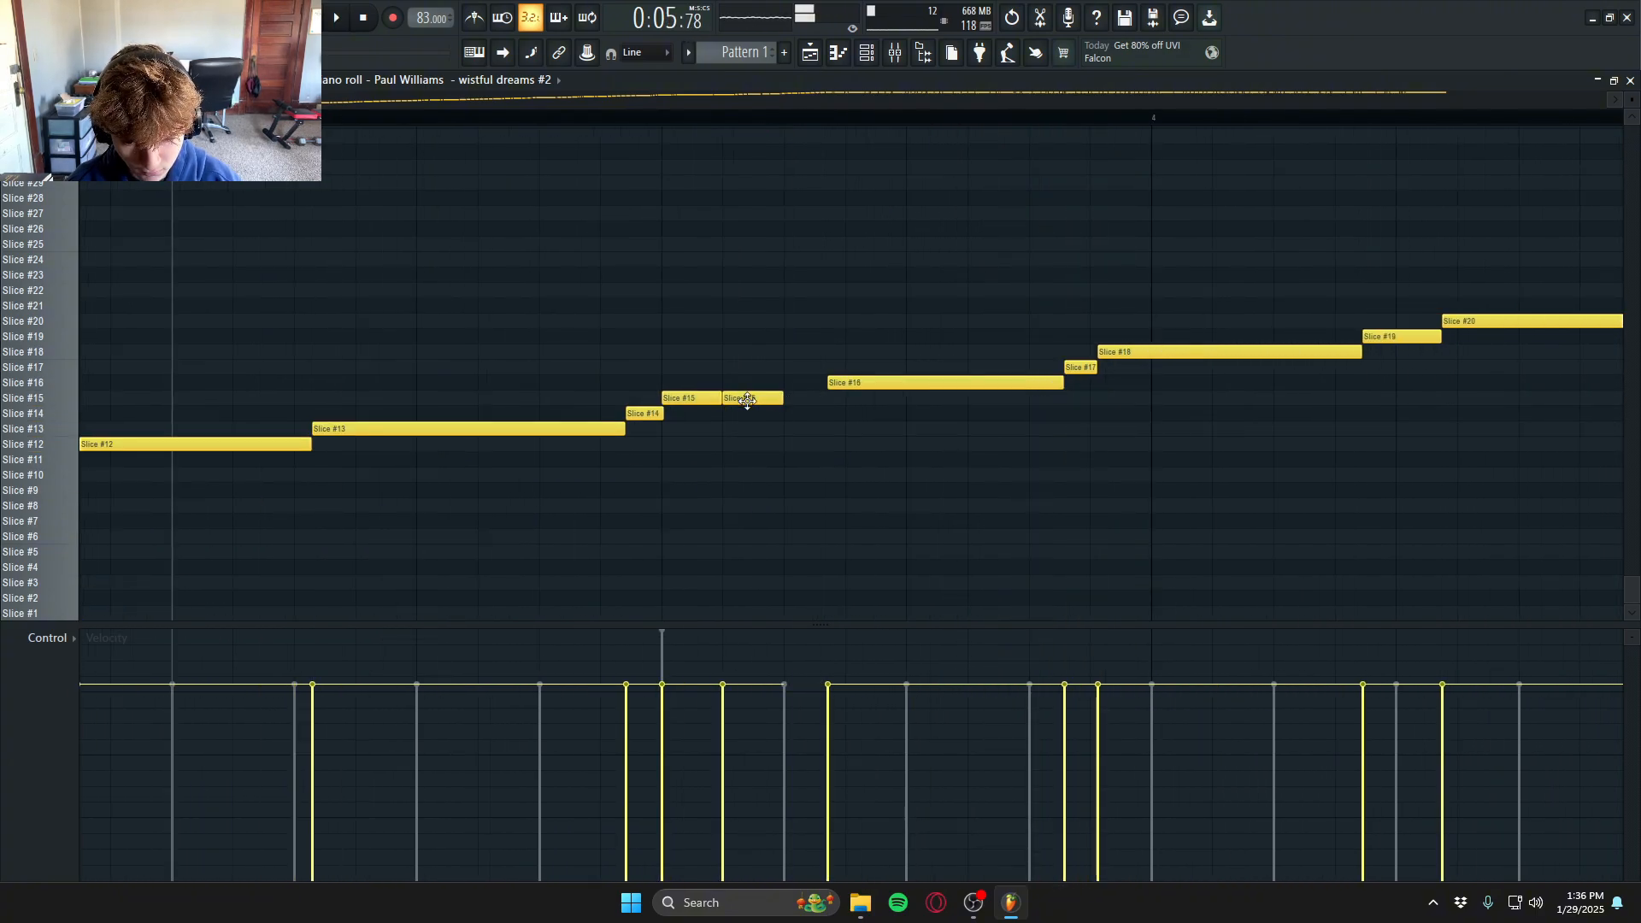
left_click_drag(864, 383, 882, 383)
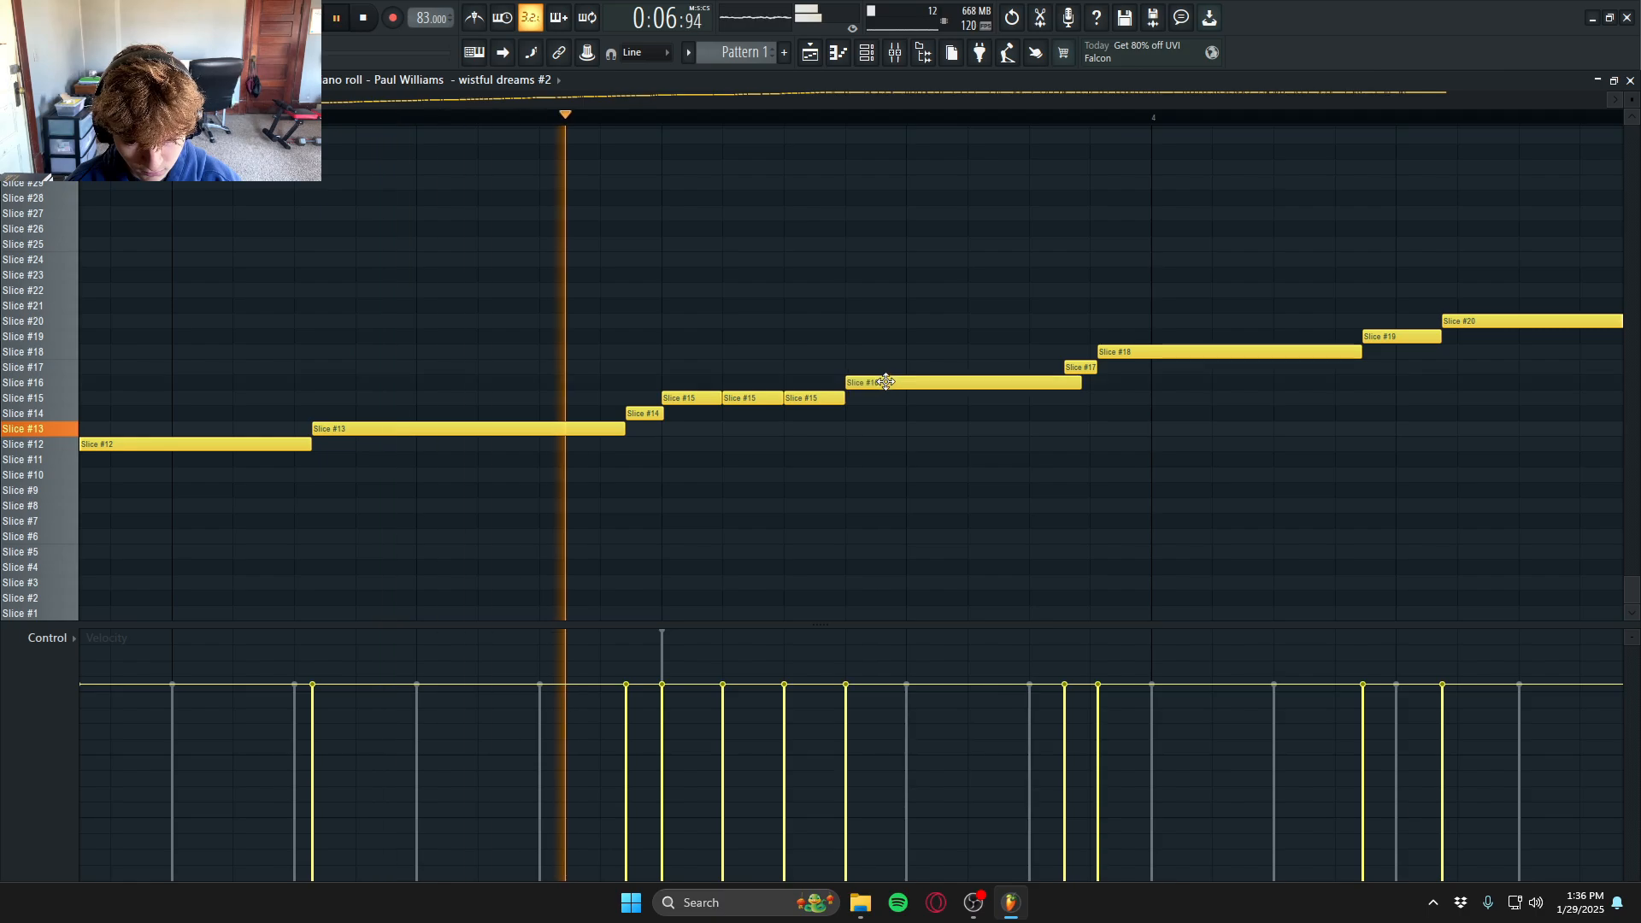
left_click_drag(1077, 384, 1059, 389)
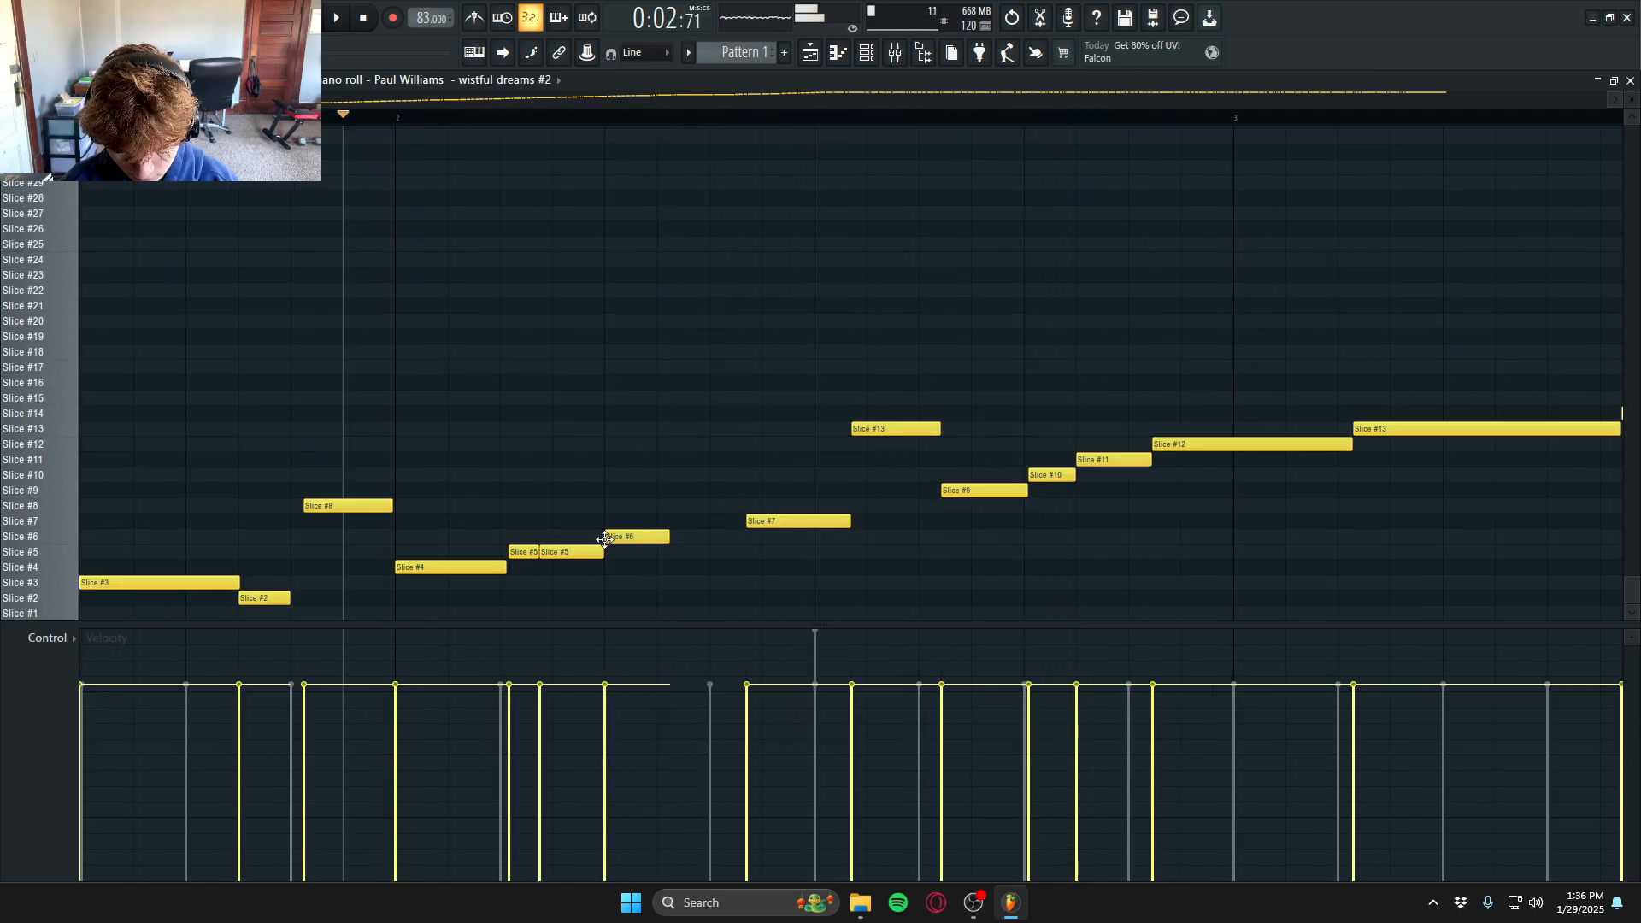
- Play the edited sequence and look over the remaining slices through the Slice #243 notes beyond bar 24
key("space")
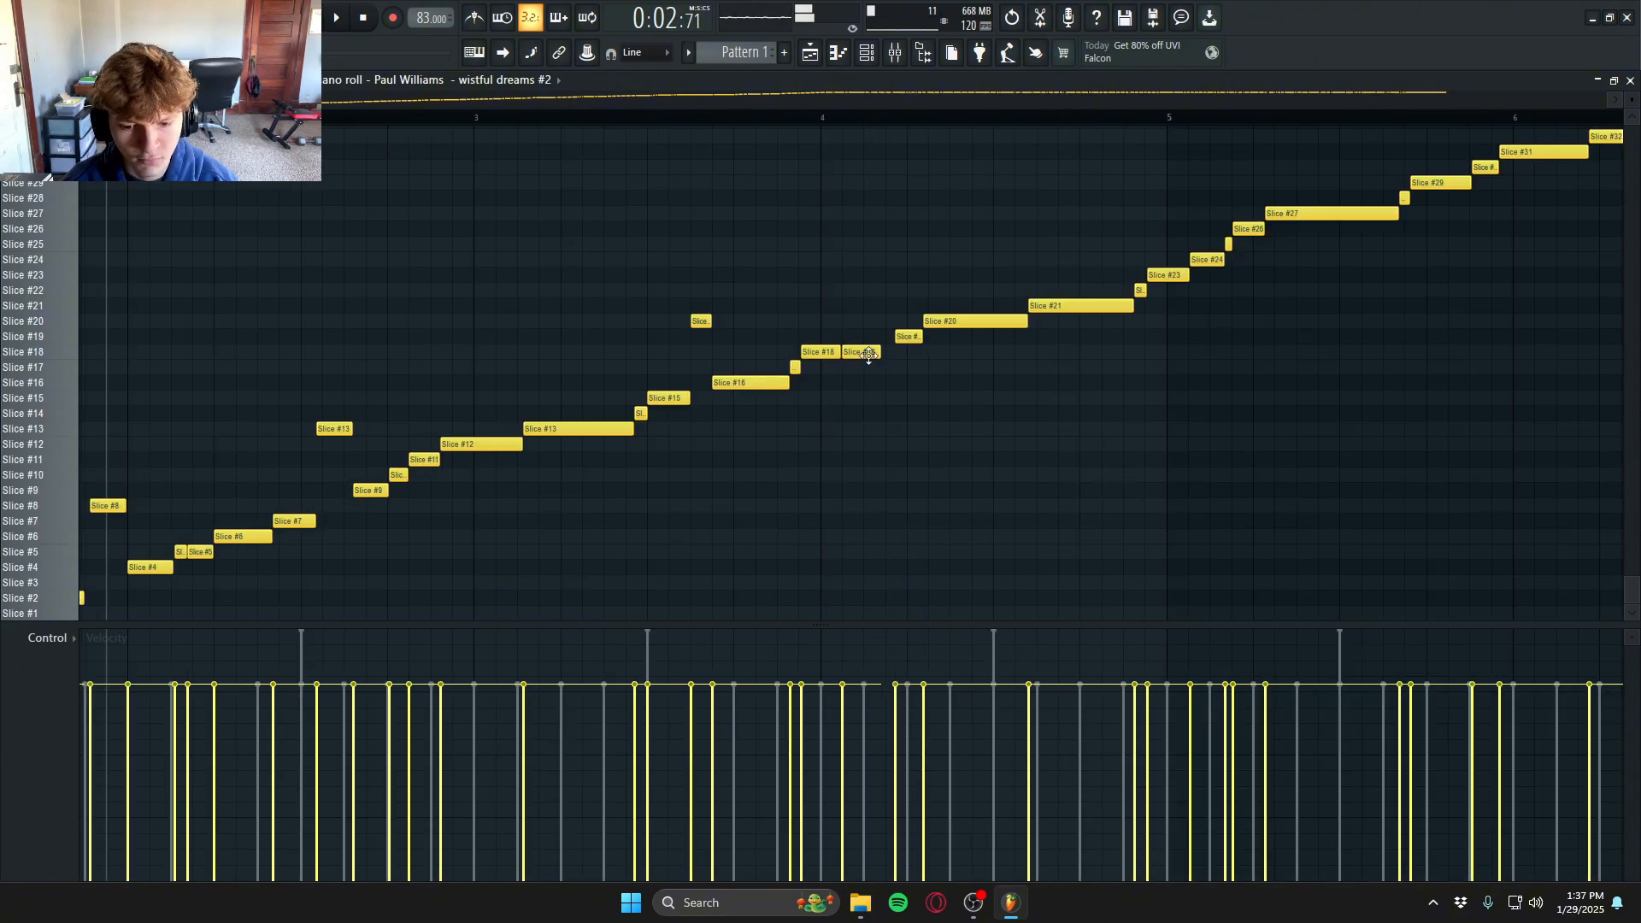
scroll(898, 122, "up", 6)
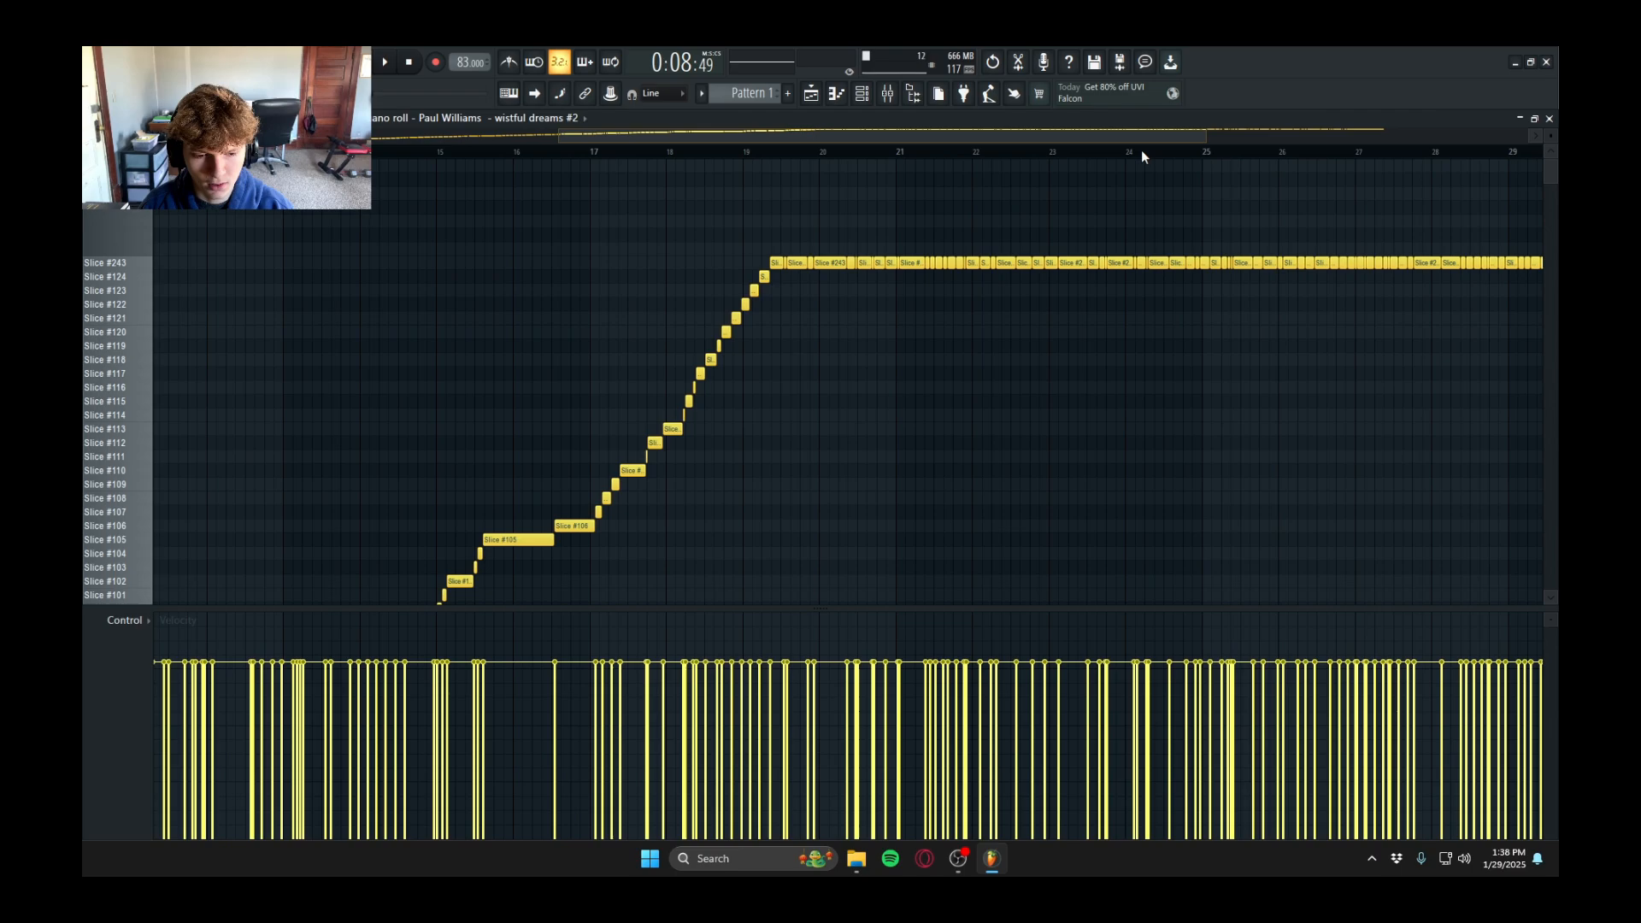
left_click_drag(1142, 152, 1373, 169)
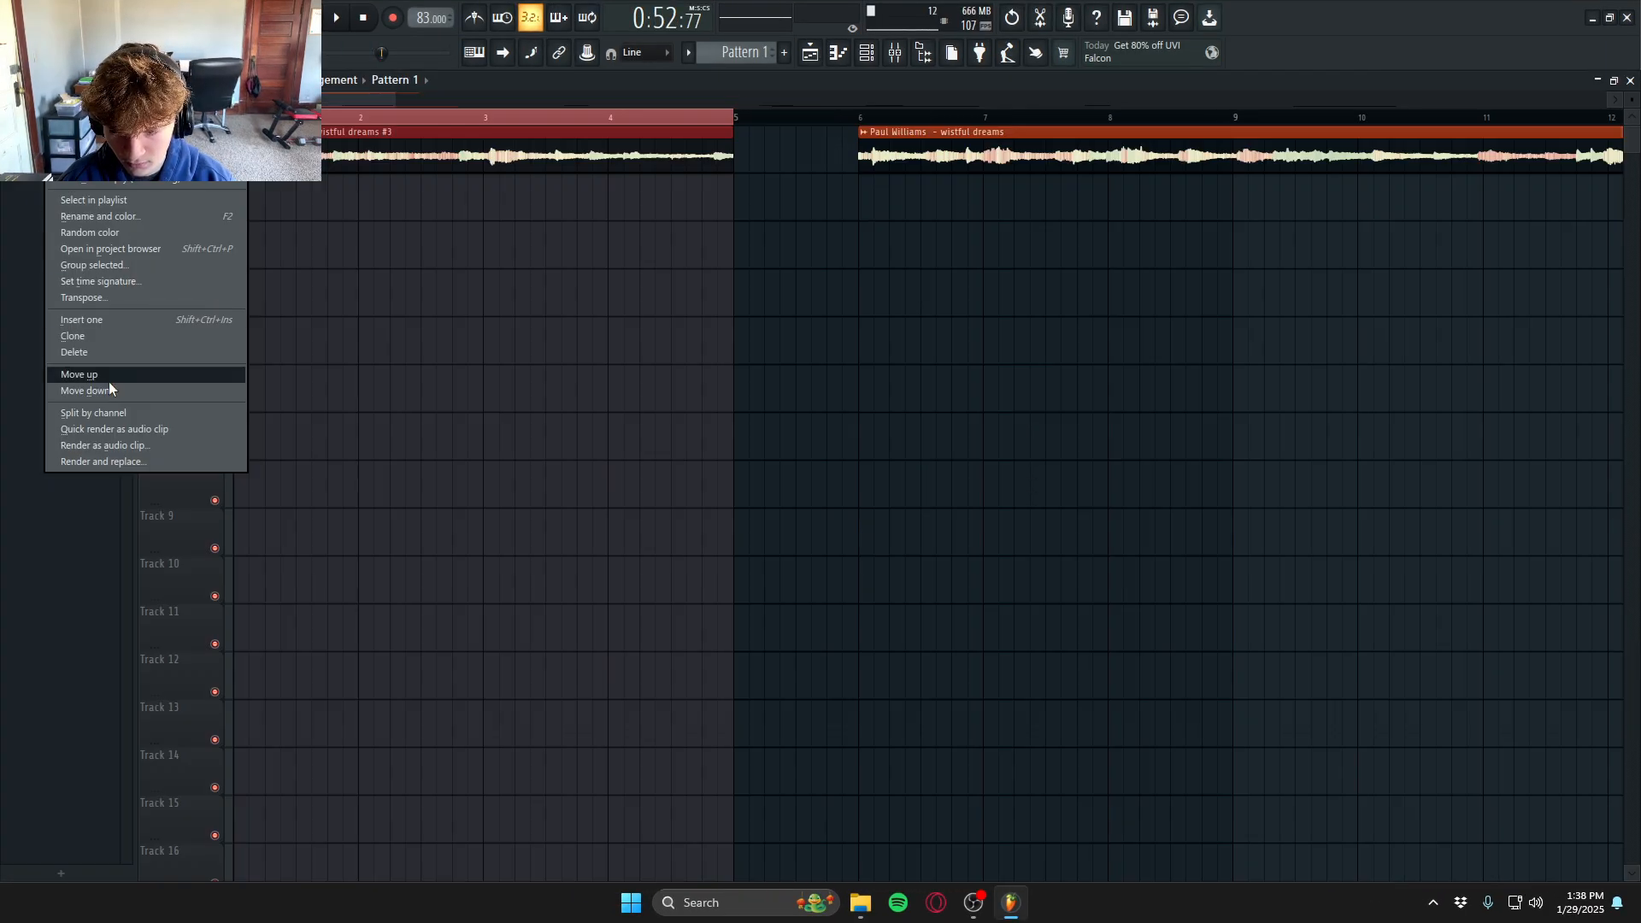
- Quick render Pattern 1 as an audio clip
left_click(106, 433)
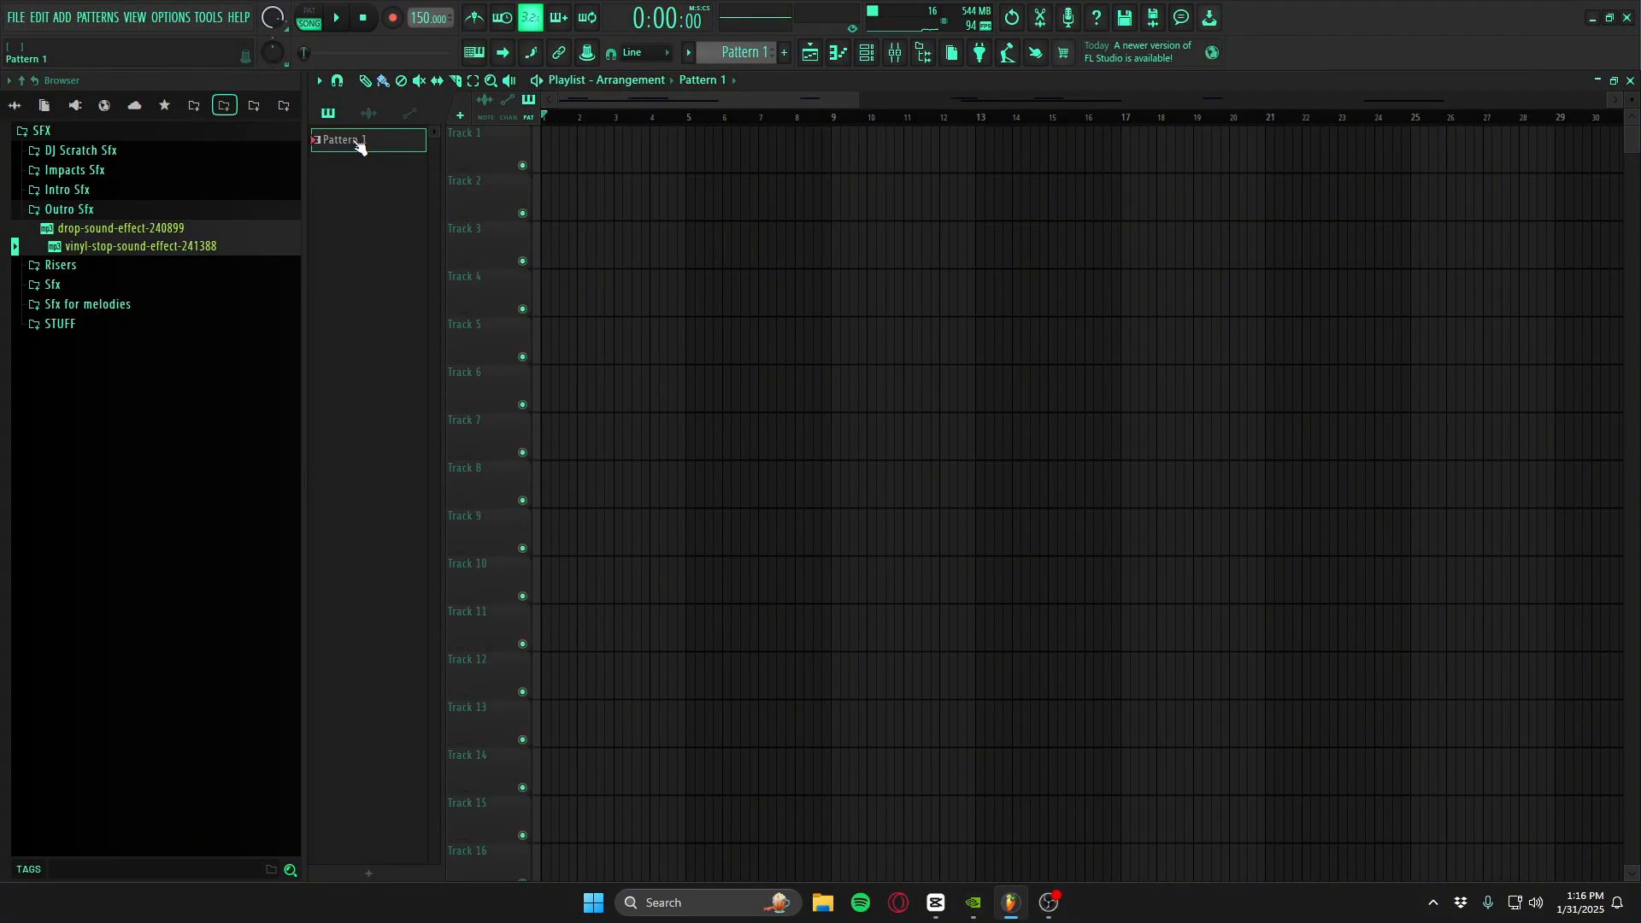
right_click(363, 143)
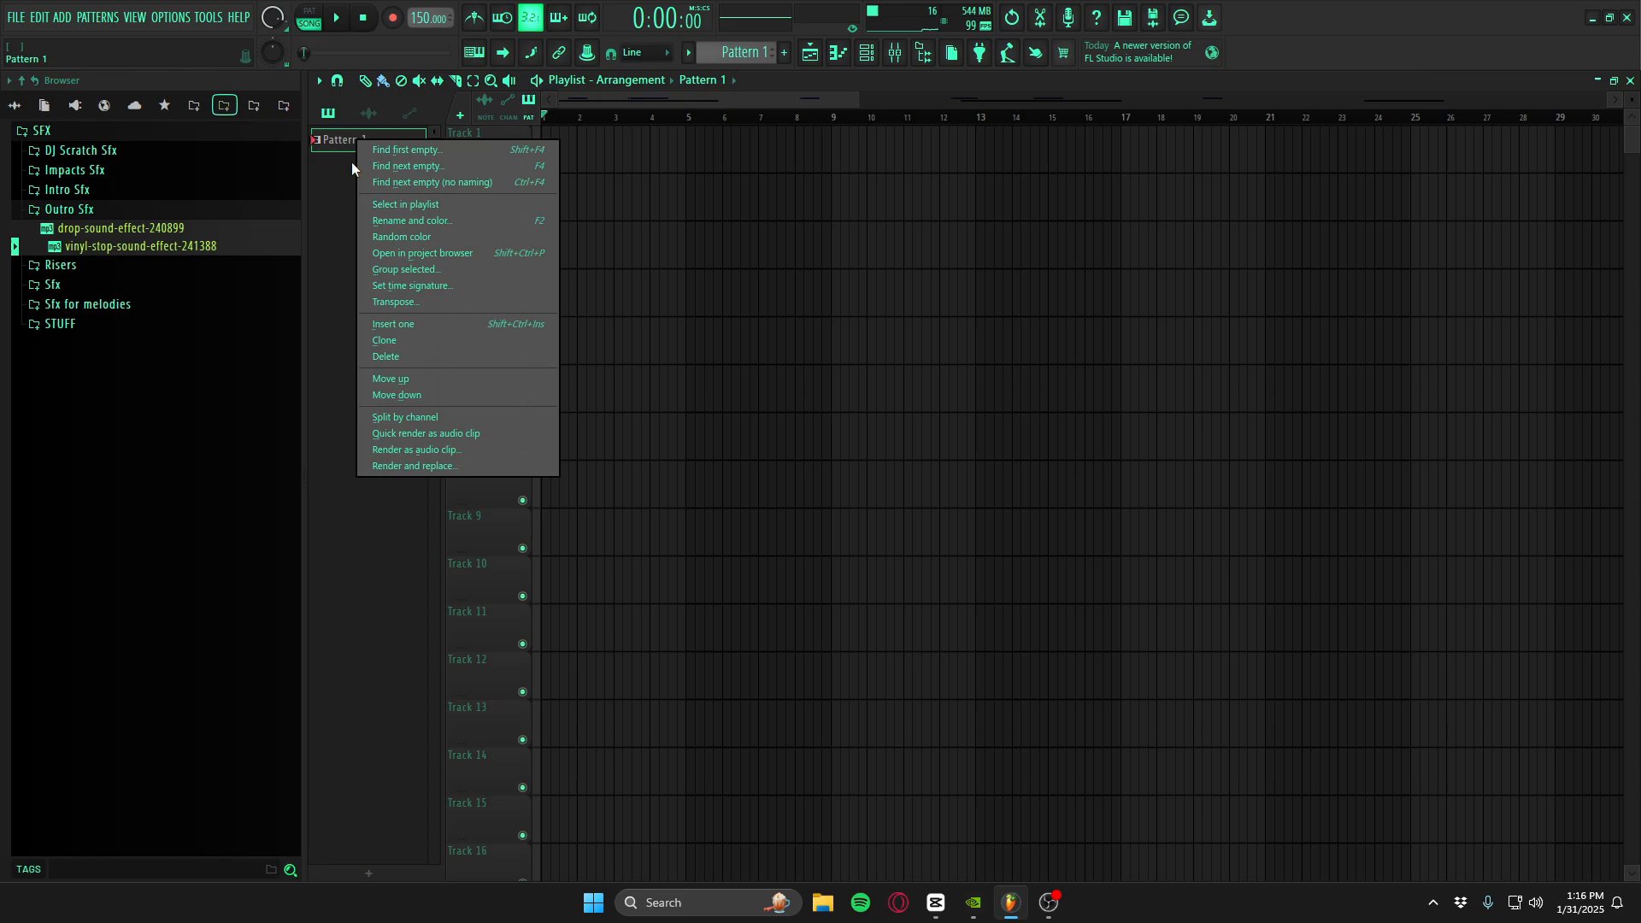
left_click(408, 433)
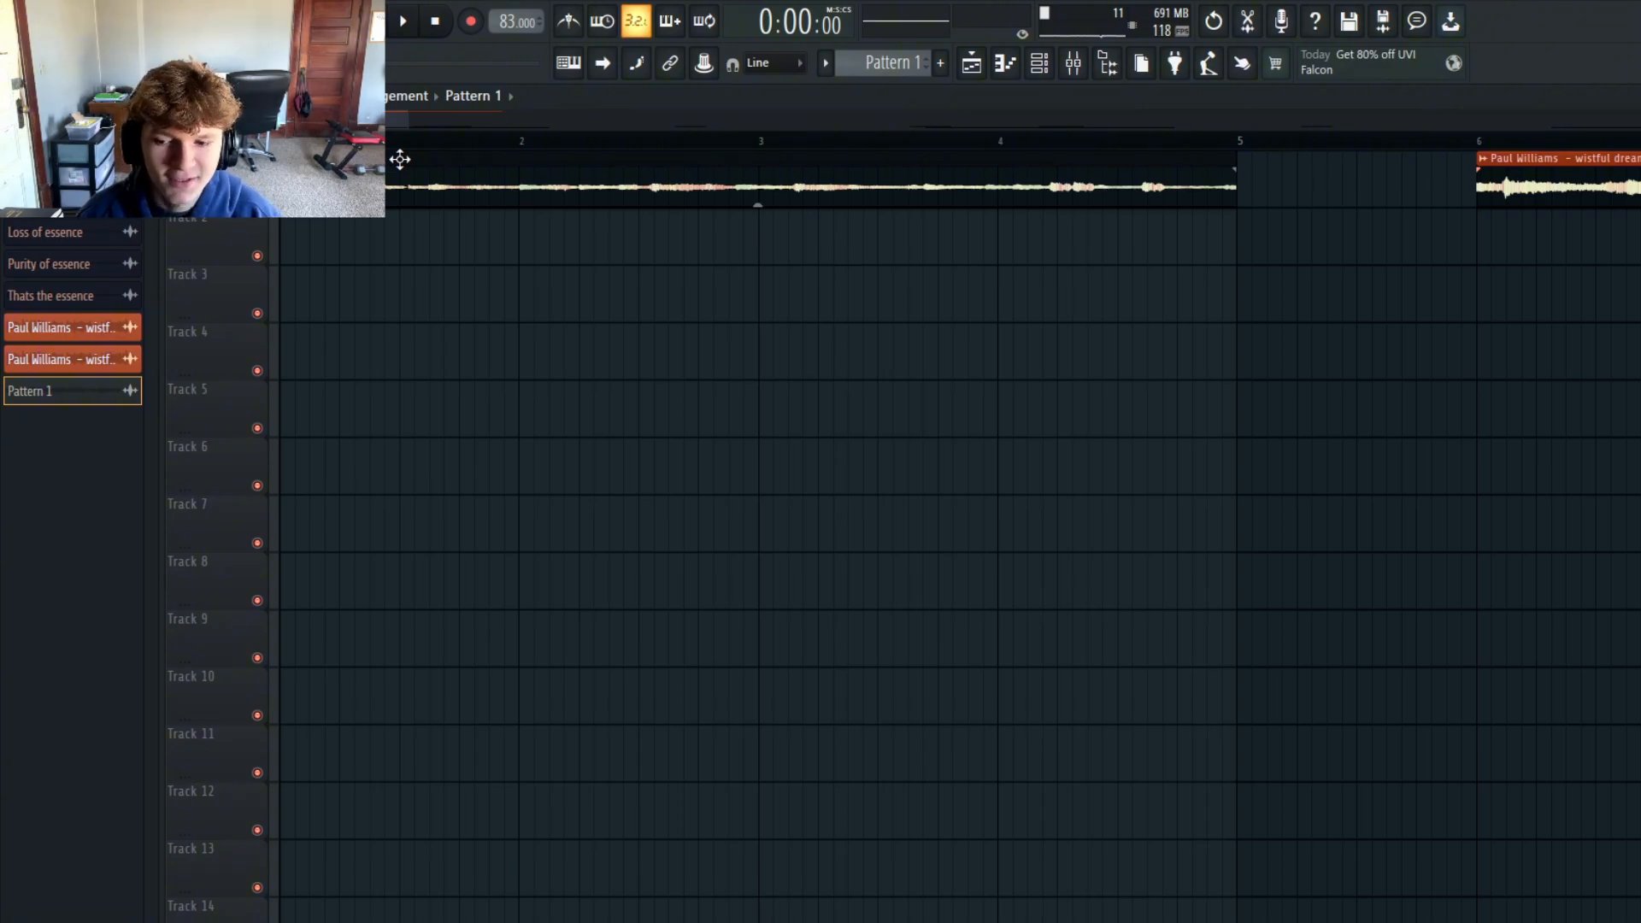
- Chop the rendered Pattern 1 clip on Track 1 into time-based half beats
left_click(285, 159)
mouse_move(376, 513)
mouse_move(402, 489)
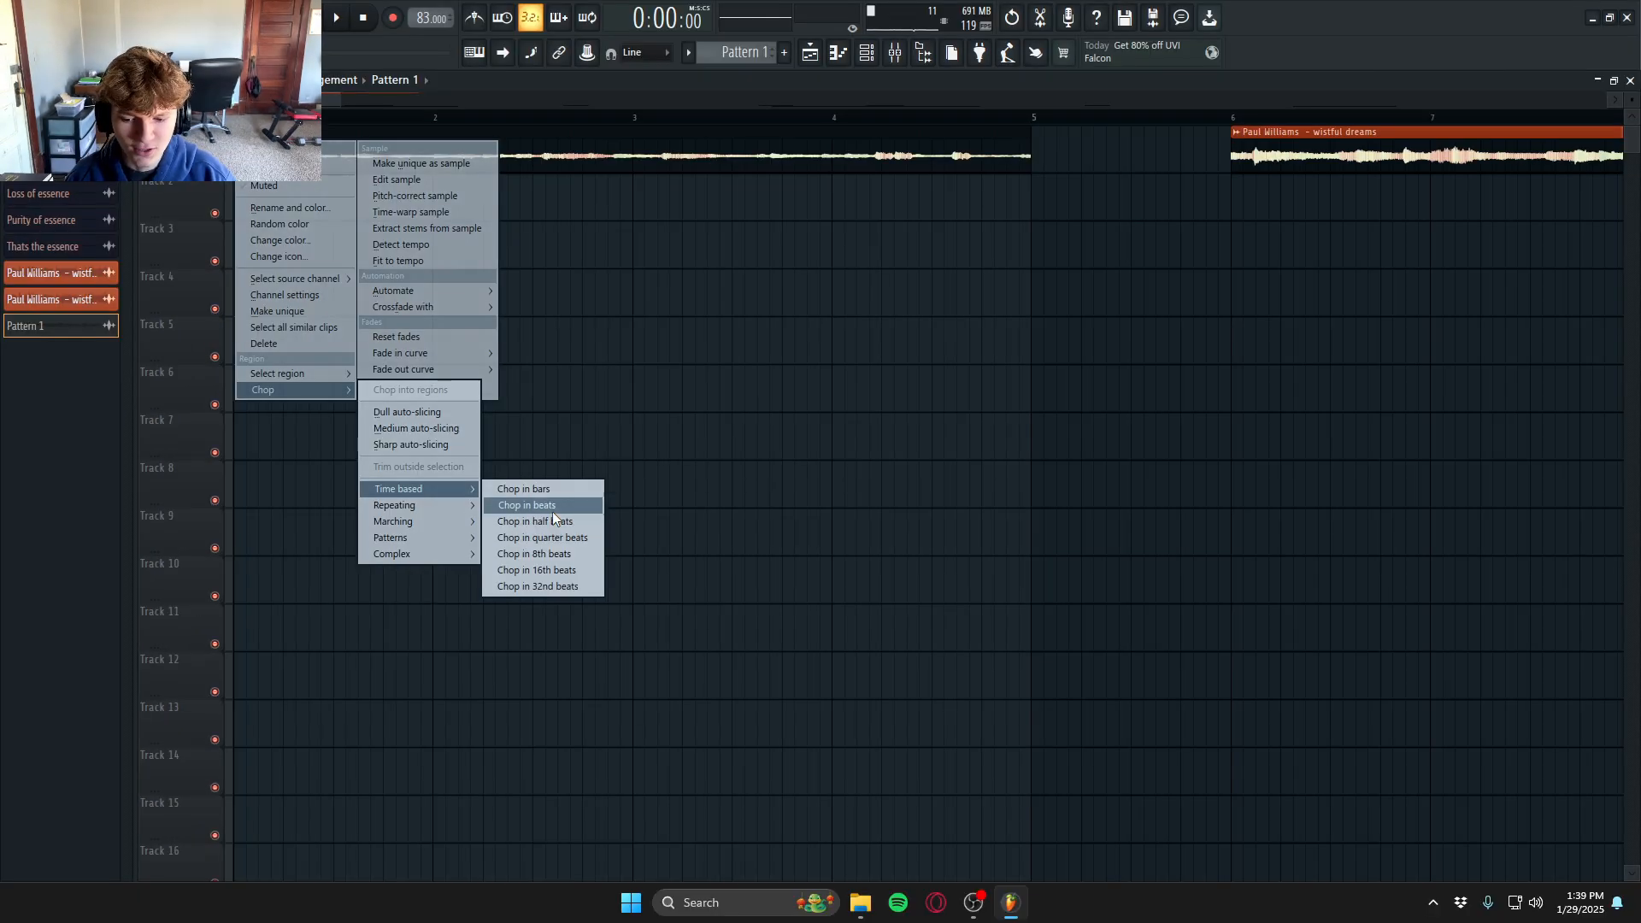
left_click(552, 512)
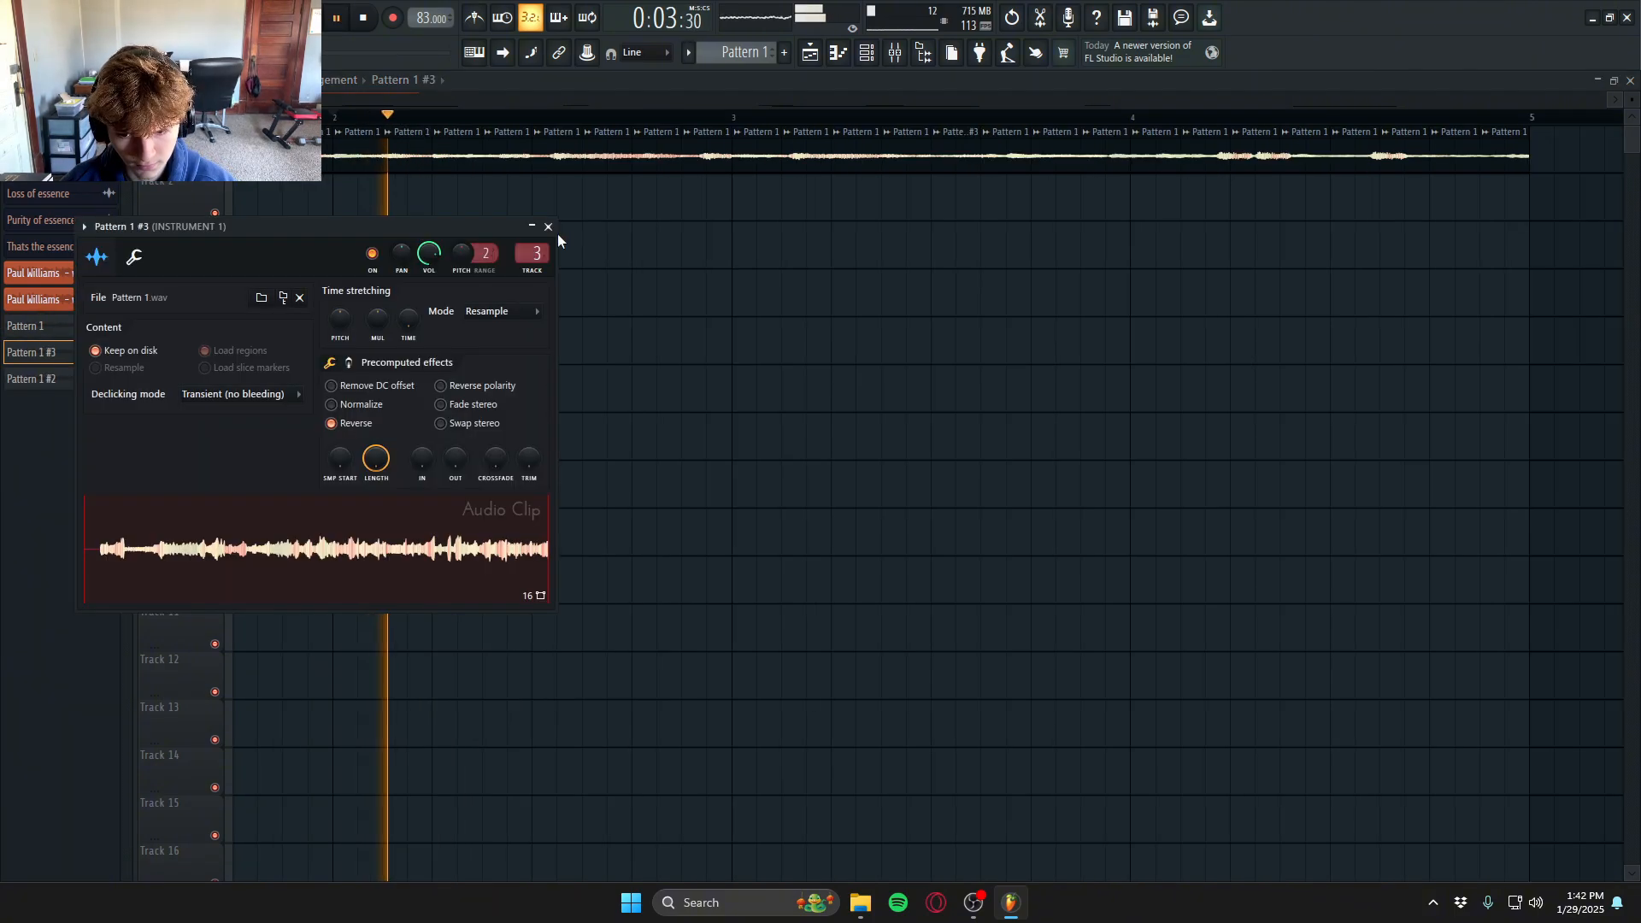
- Close the reversed Pattern 1 #3 clip's settings, then raise the Pattern 1 clip's time-stretching pitch while playing the arrangement
left_click(548, 226)
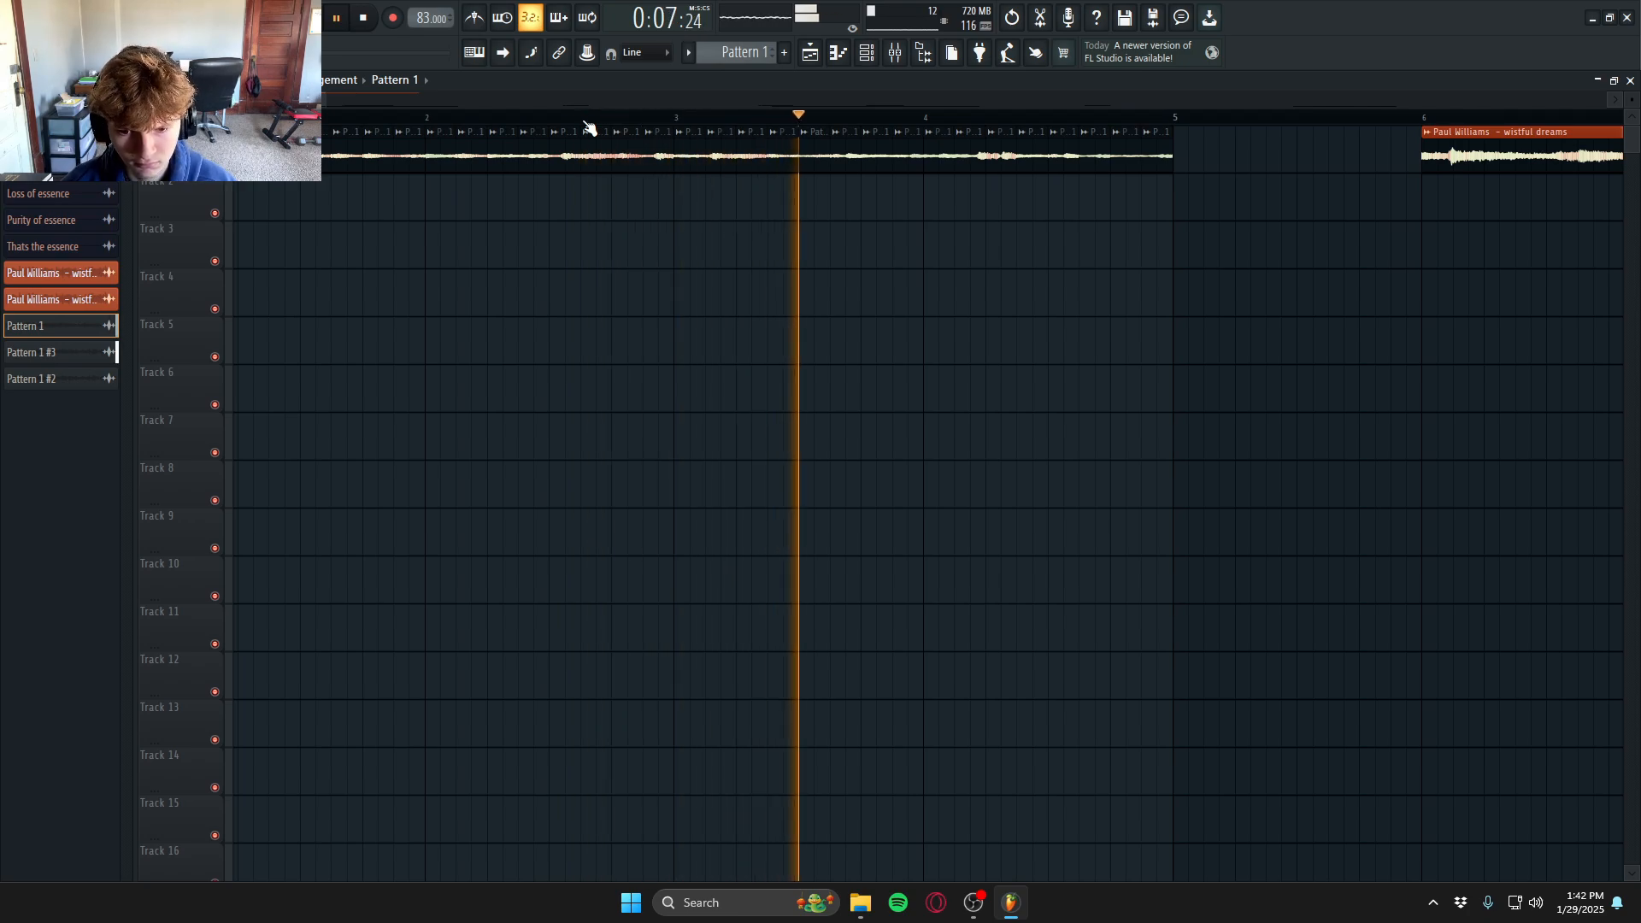
double_click(500, 152)
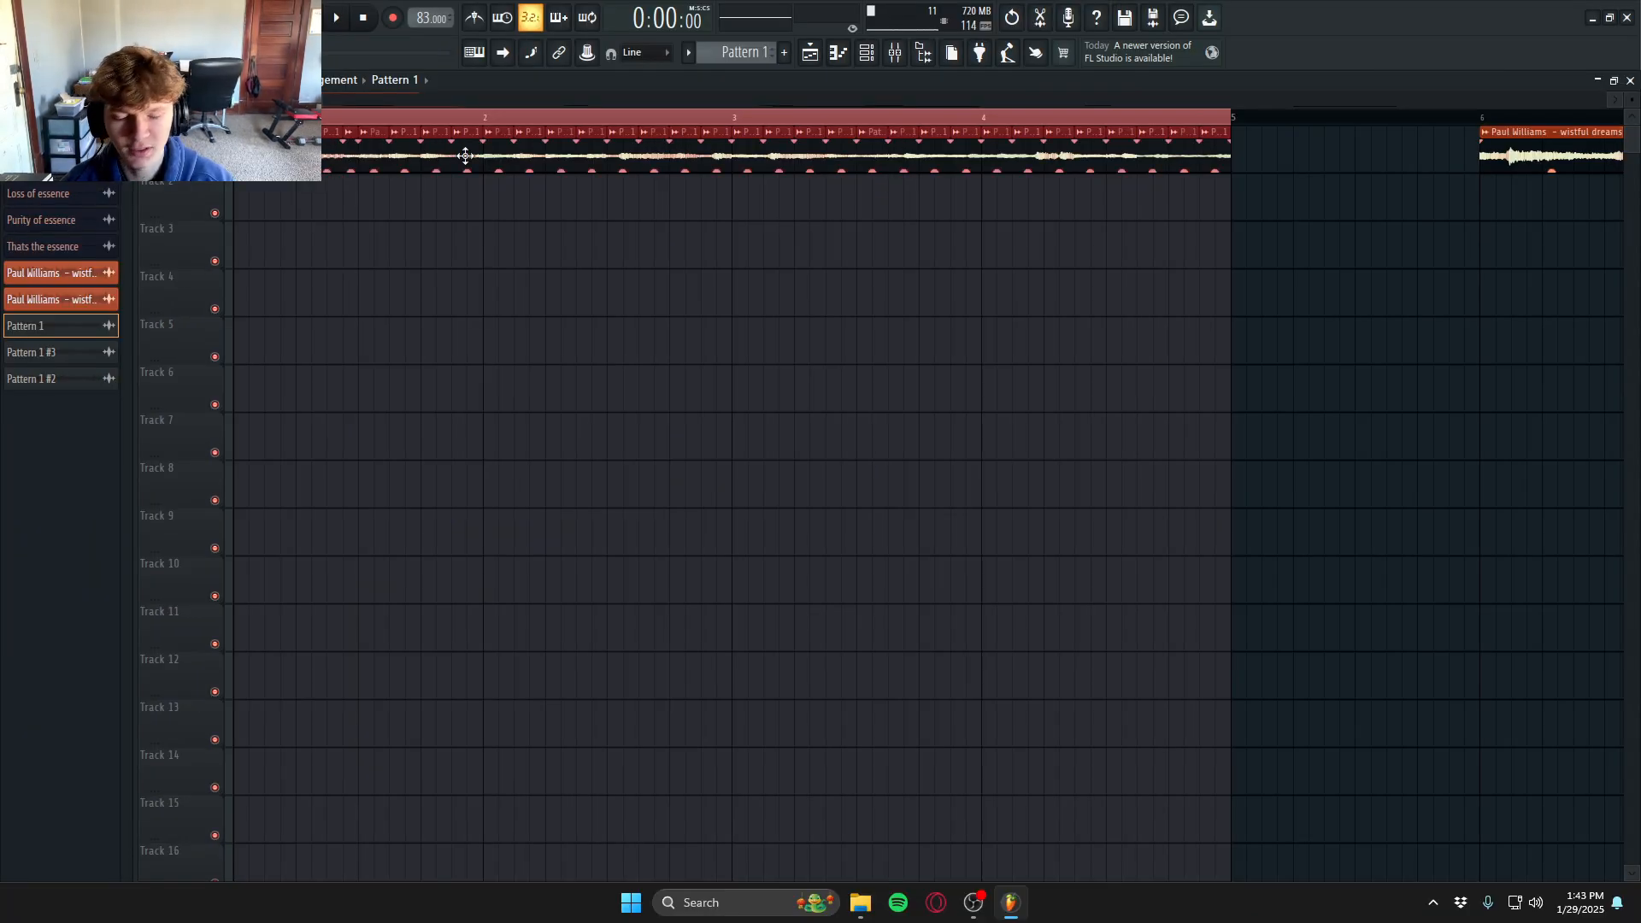
double_click(465, 155)
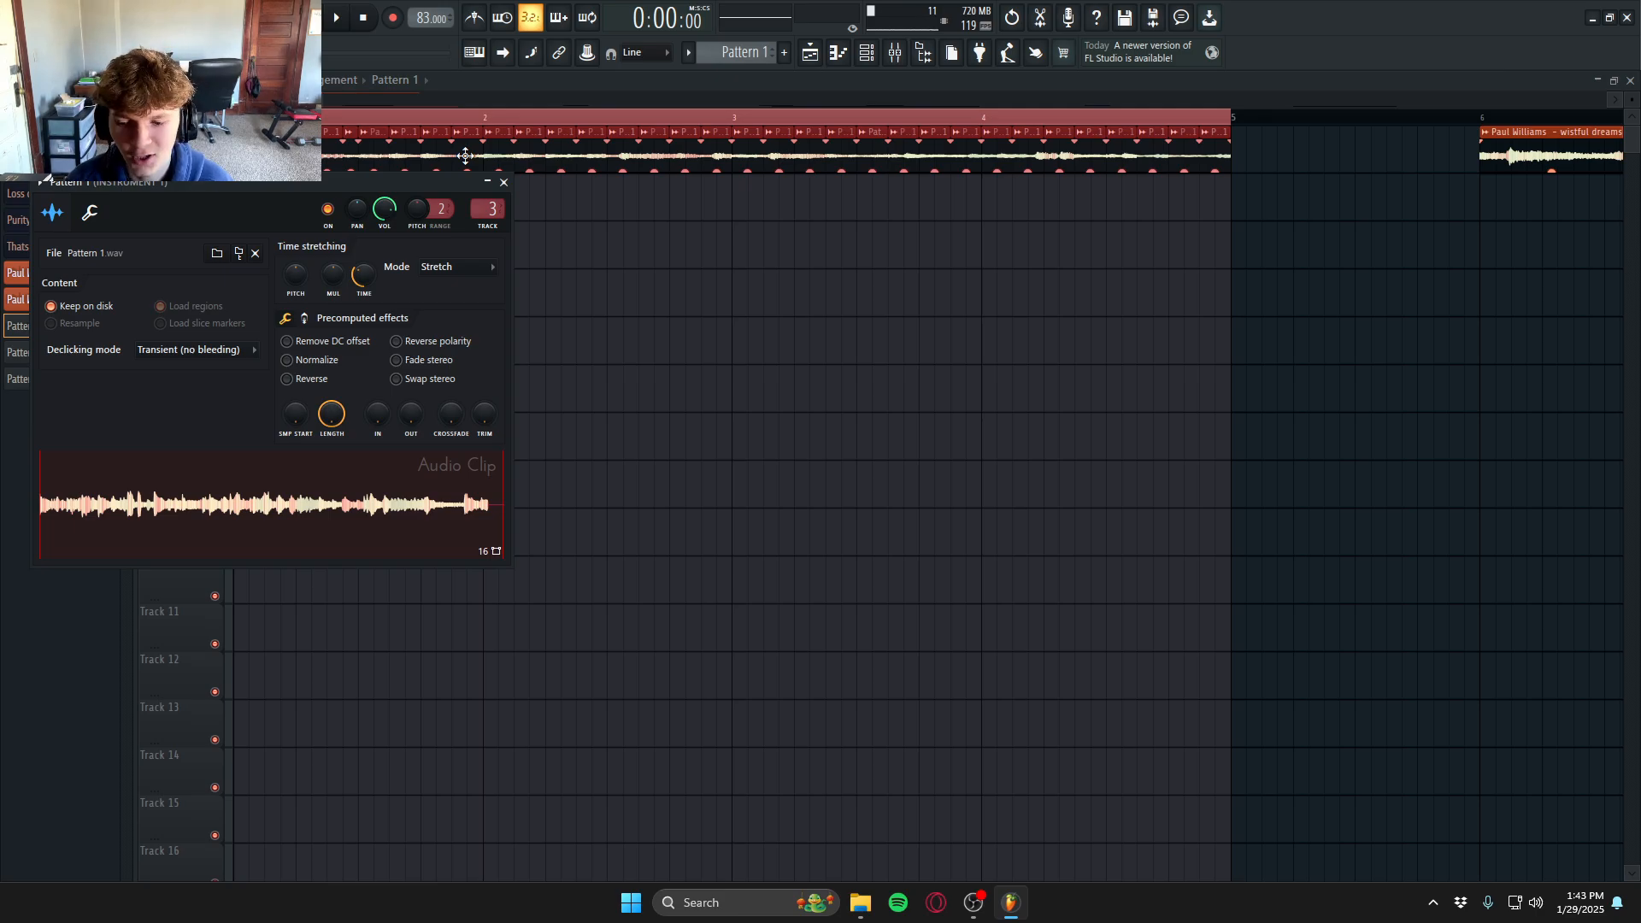
key("space")
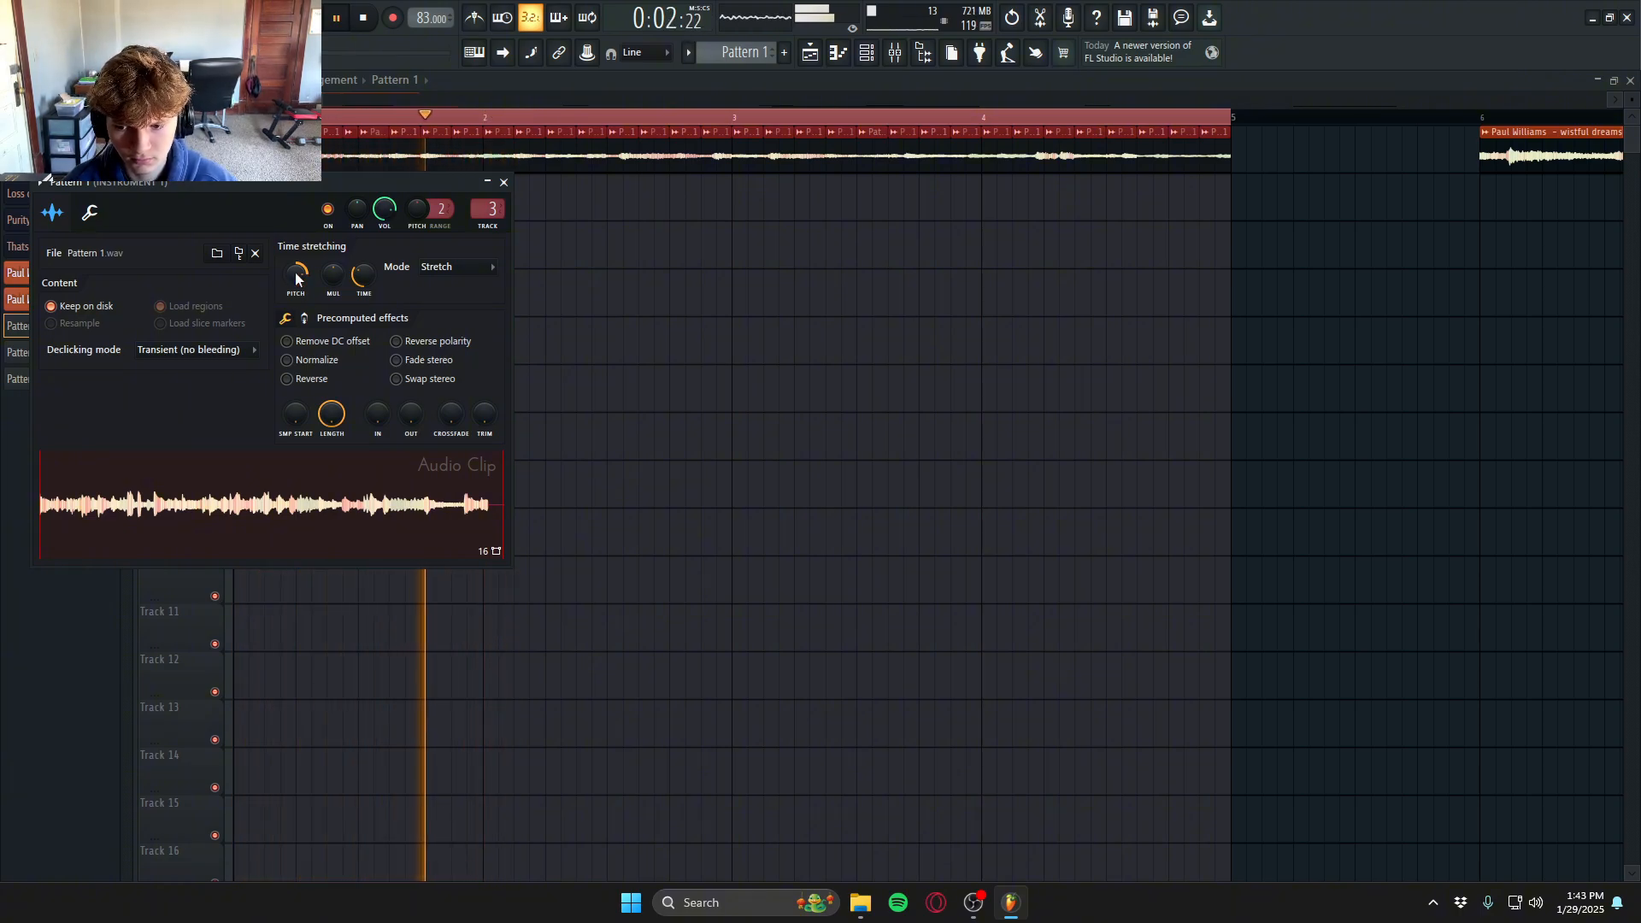
key("space")
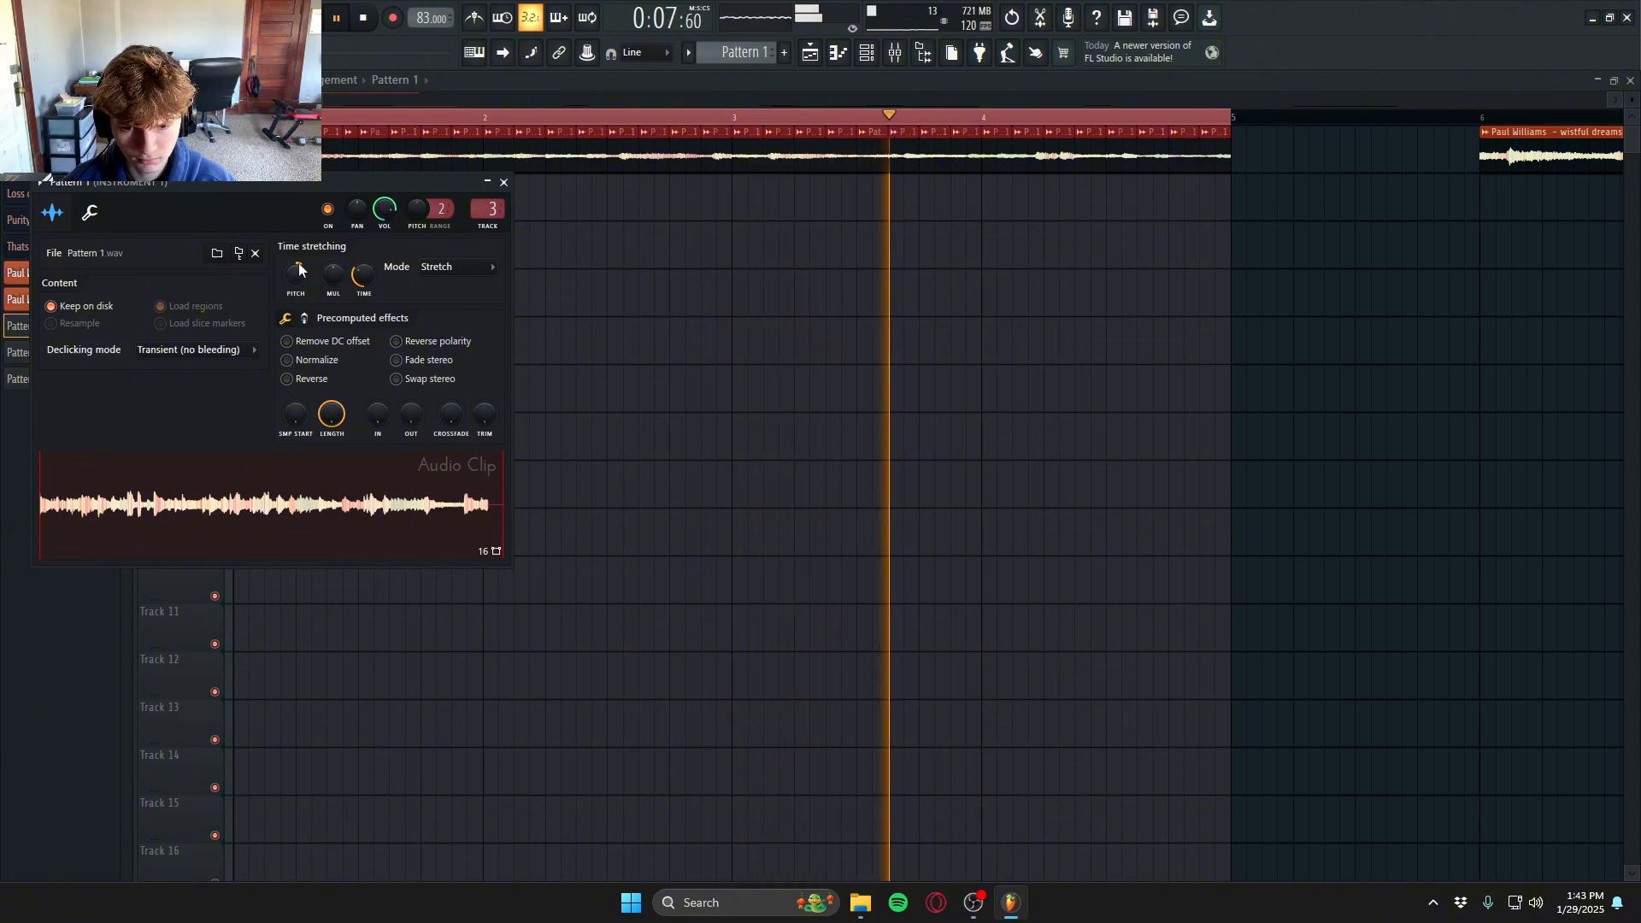
key("space")
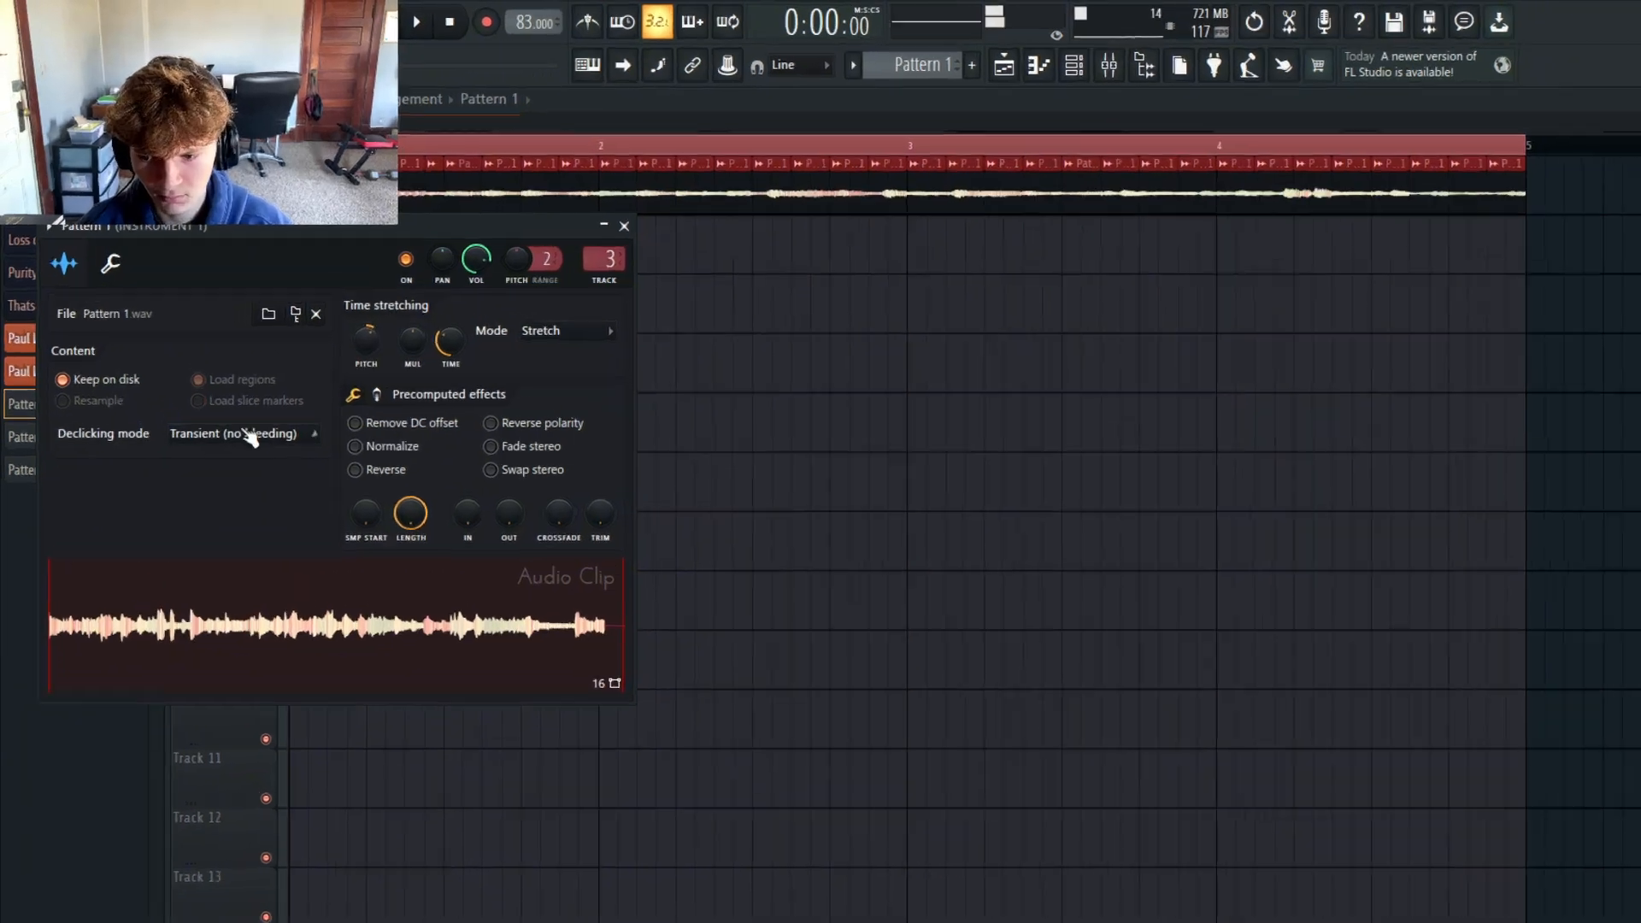
- Set the declicking mode of the Pattern 1 audio clip to Generic (bleeding)
left_click(192, 349)
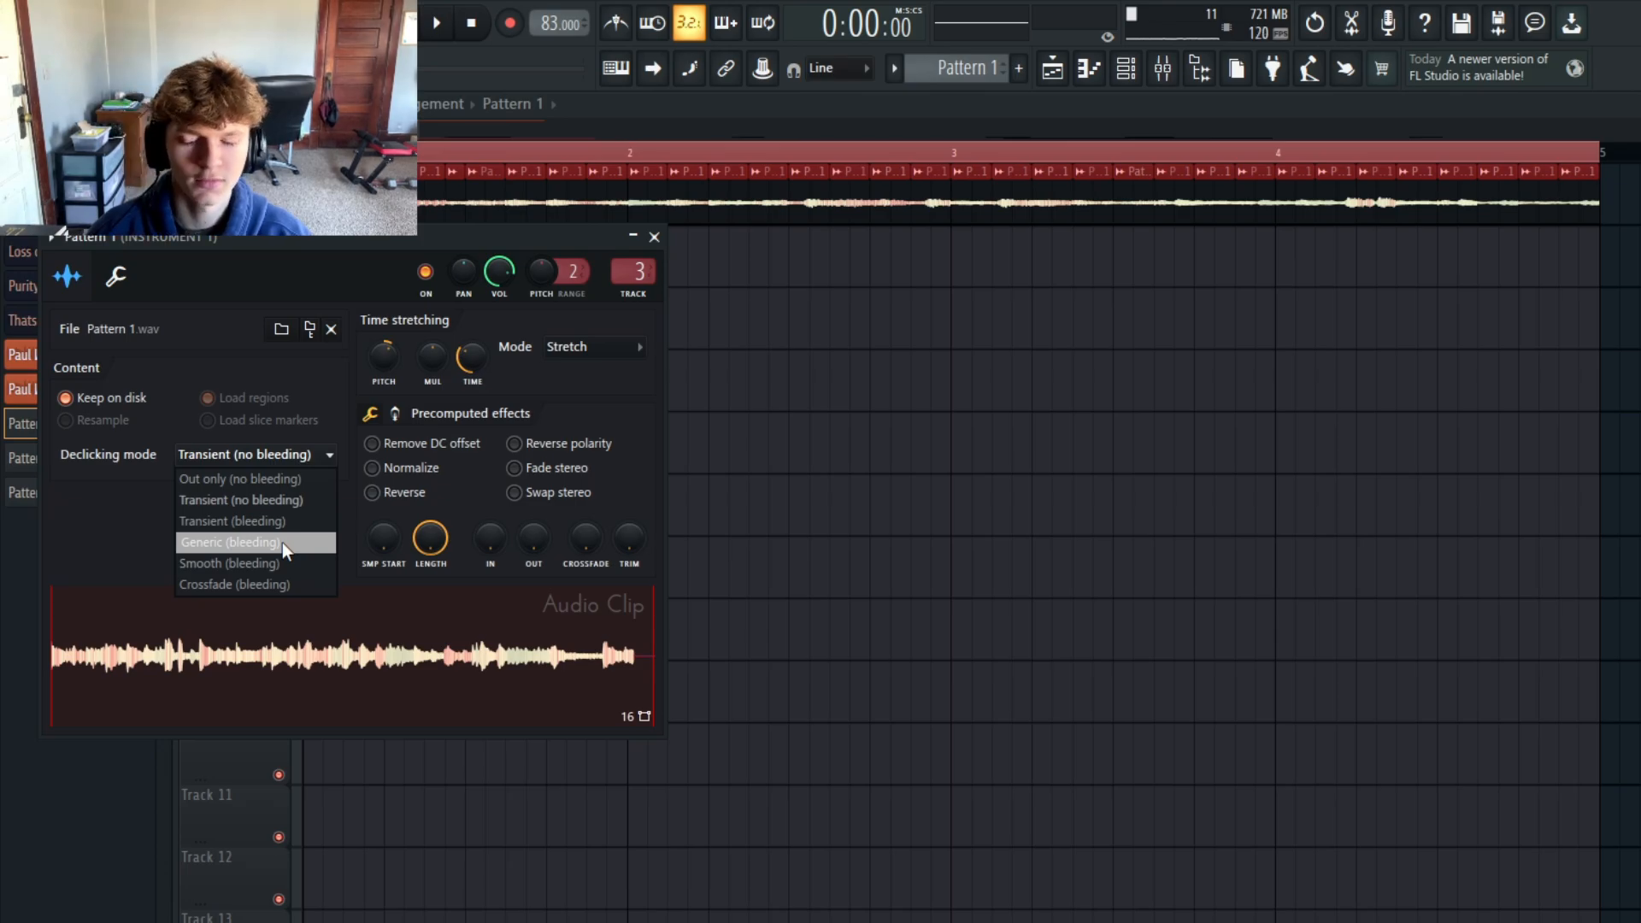
left_click(282, 542)
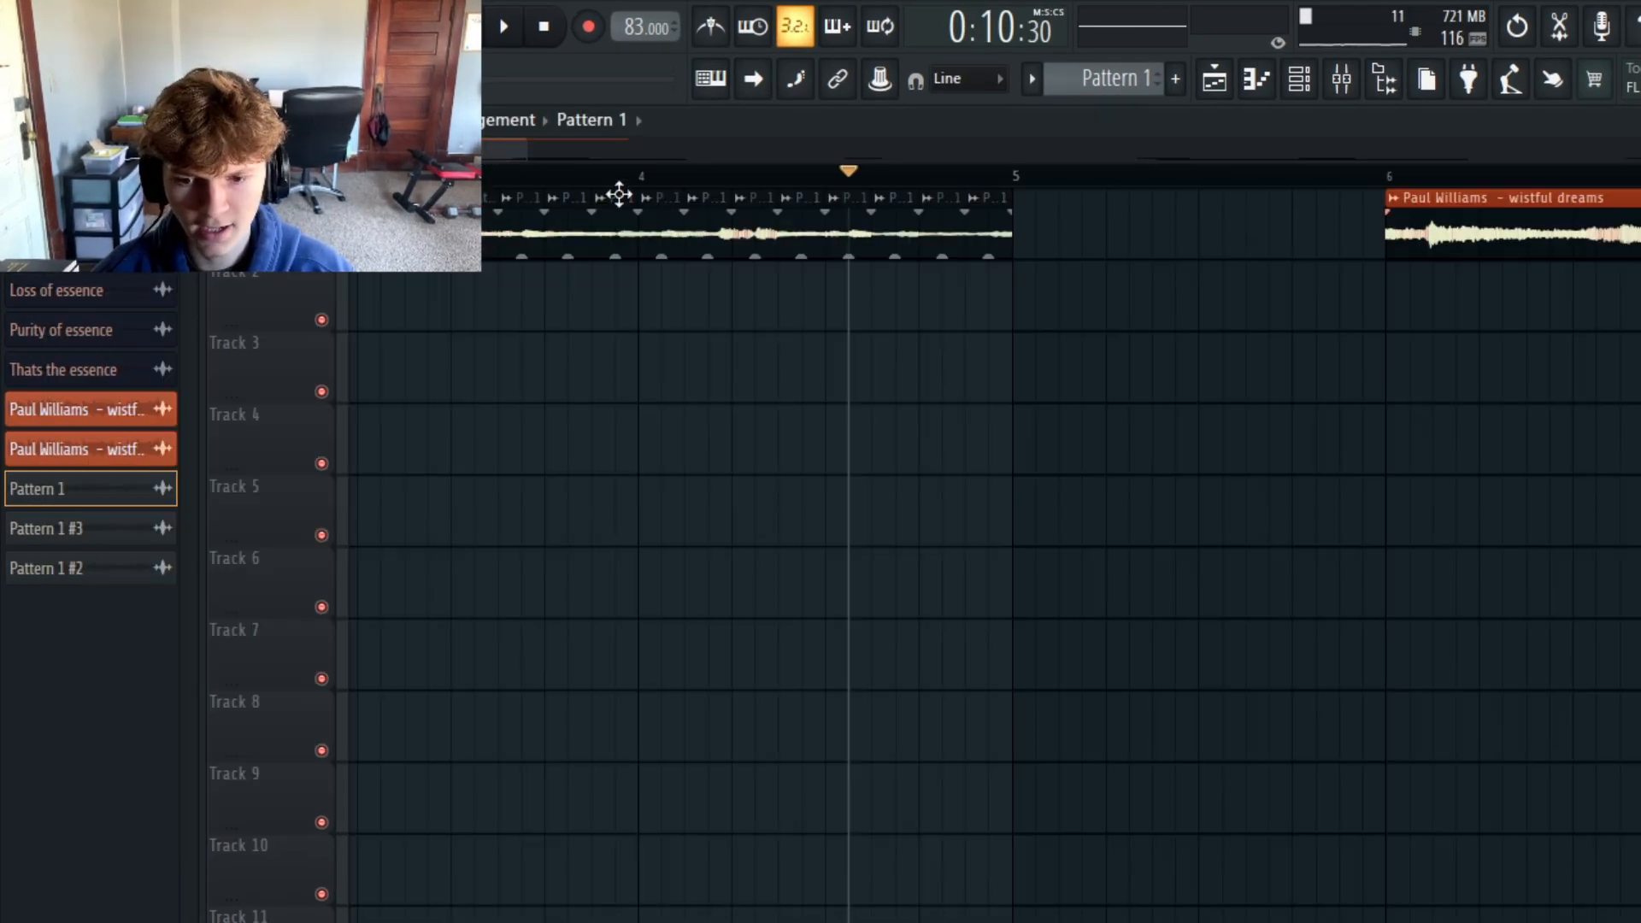
- Open the Channel rack and filter it to the Unsorted channels
scroll(561, 189, "down", 3)
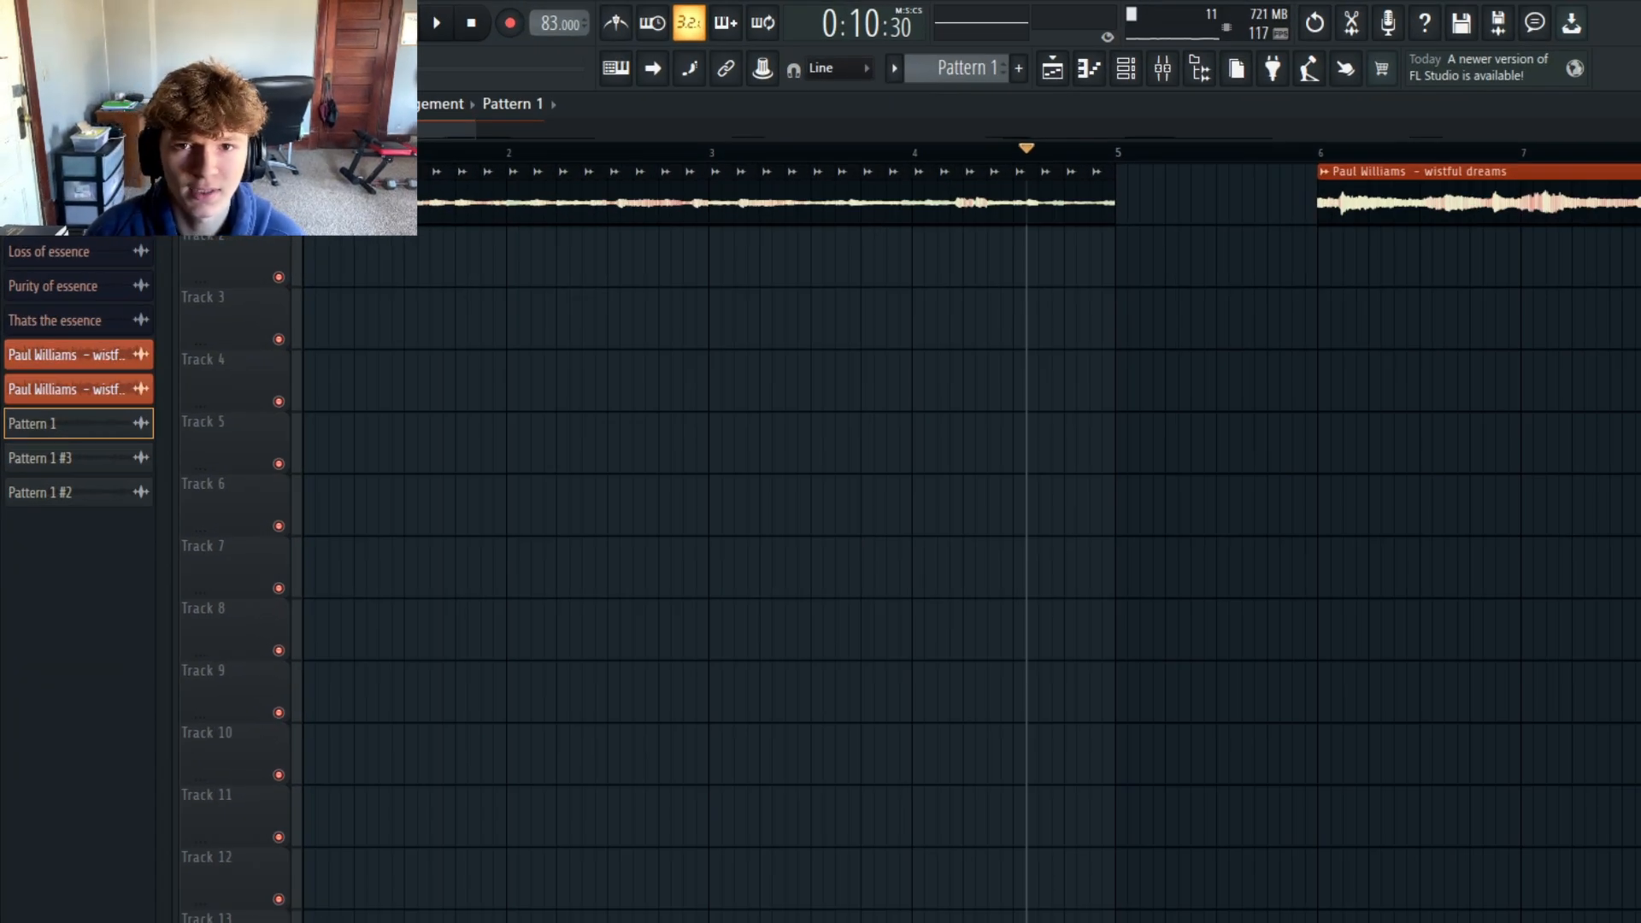
left_click(1126, 68)
left_click(530, 113)
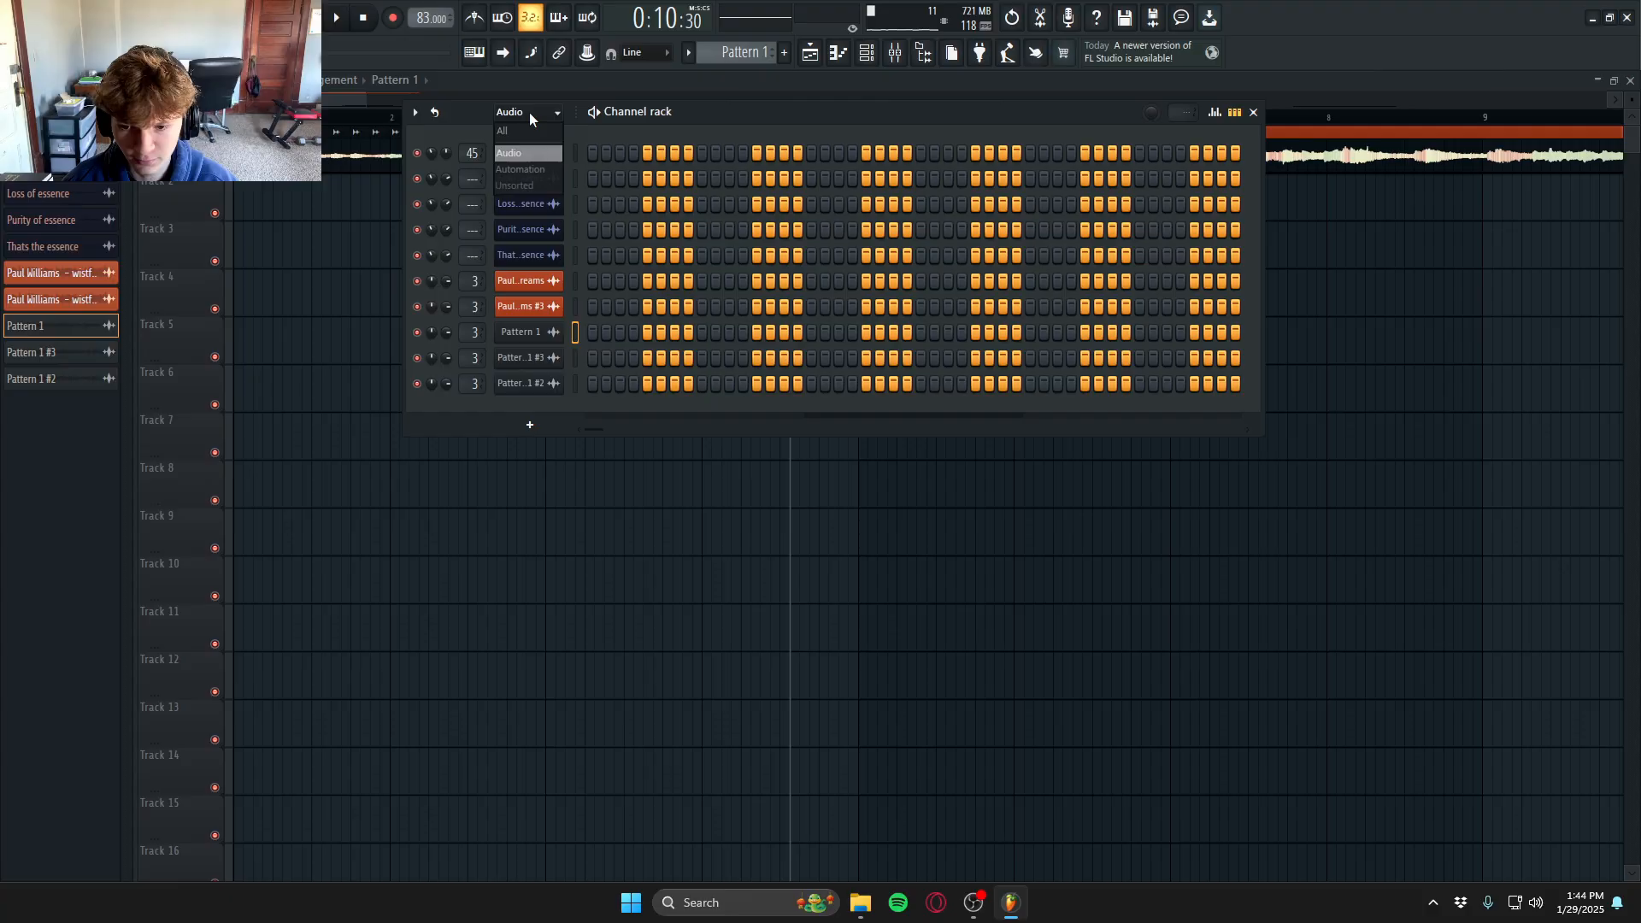
left_click(522, 185)
right_click(685, 498)
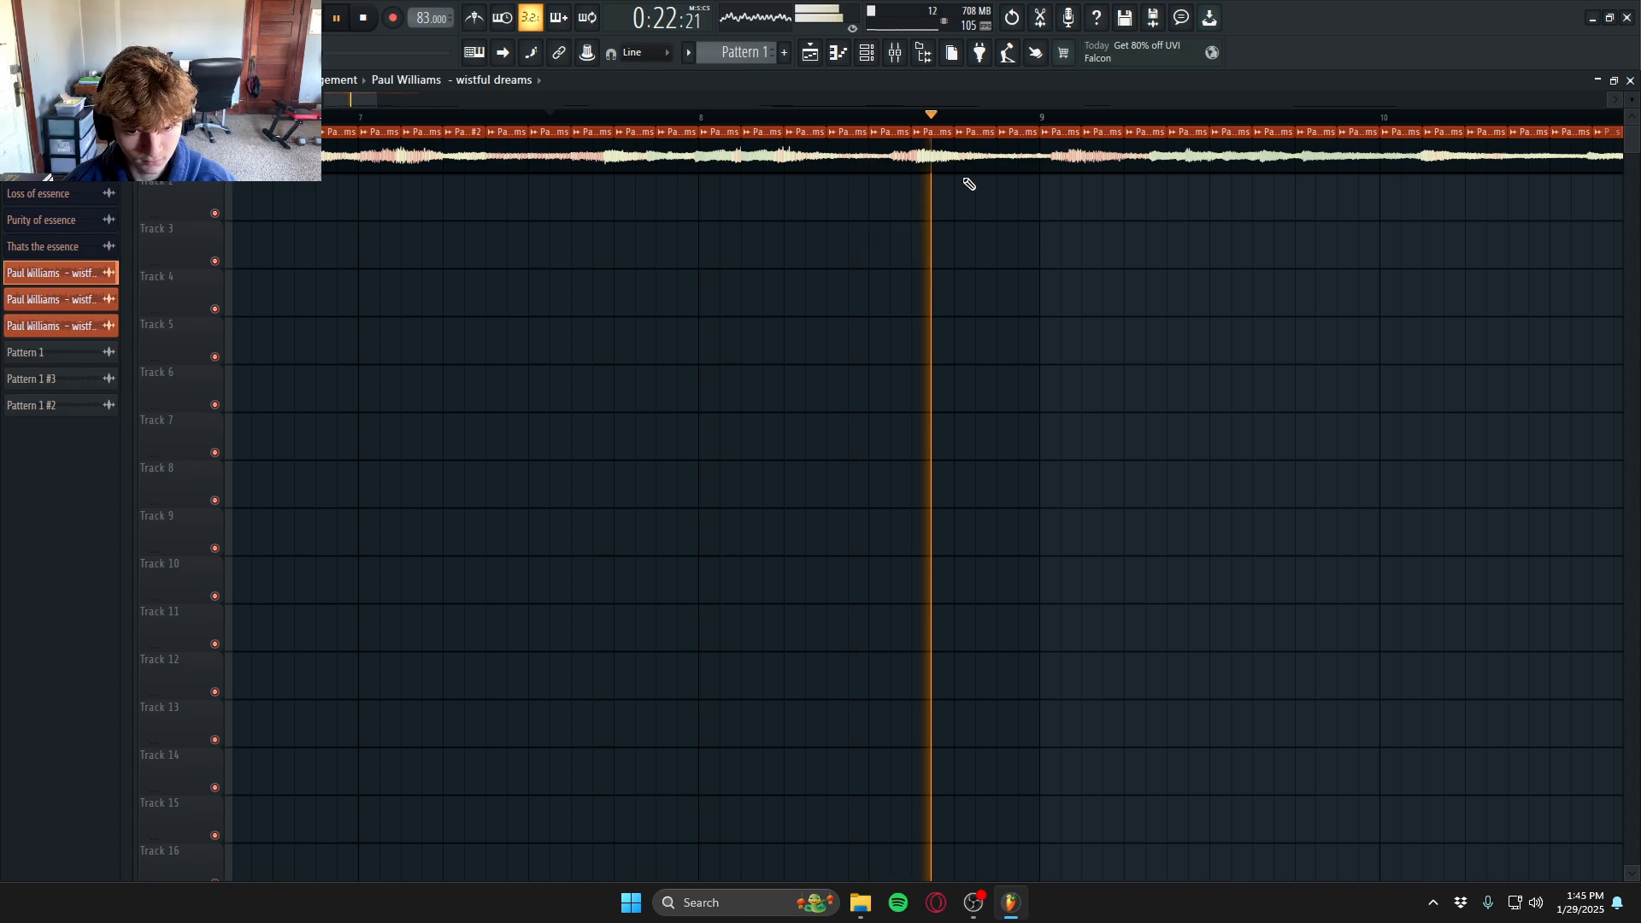
- Make the wistful dreams chop in the middle of bar 10 unique and resume playback
scroll(1058, 156, "down", 1)
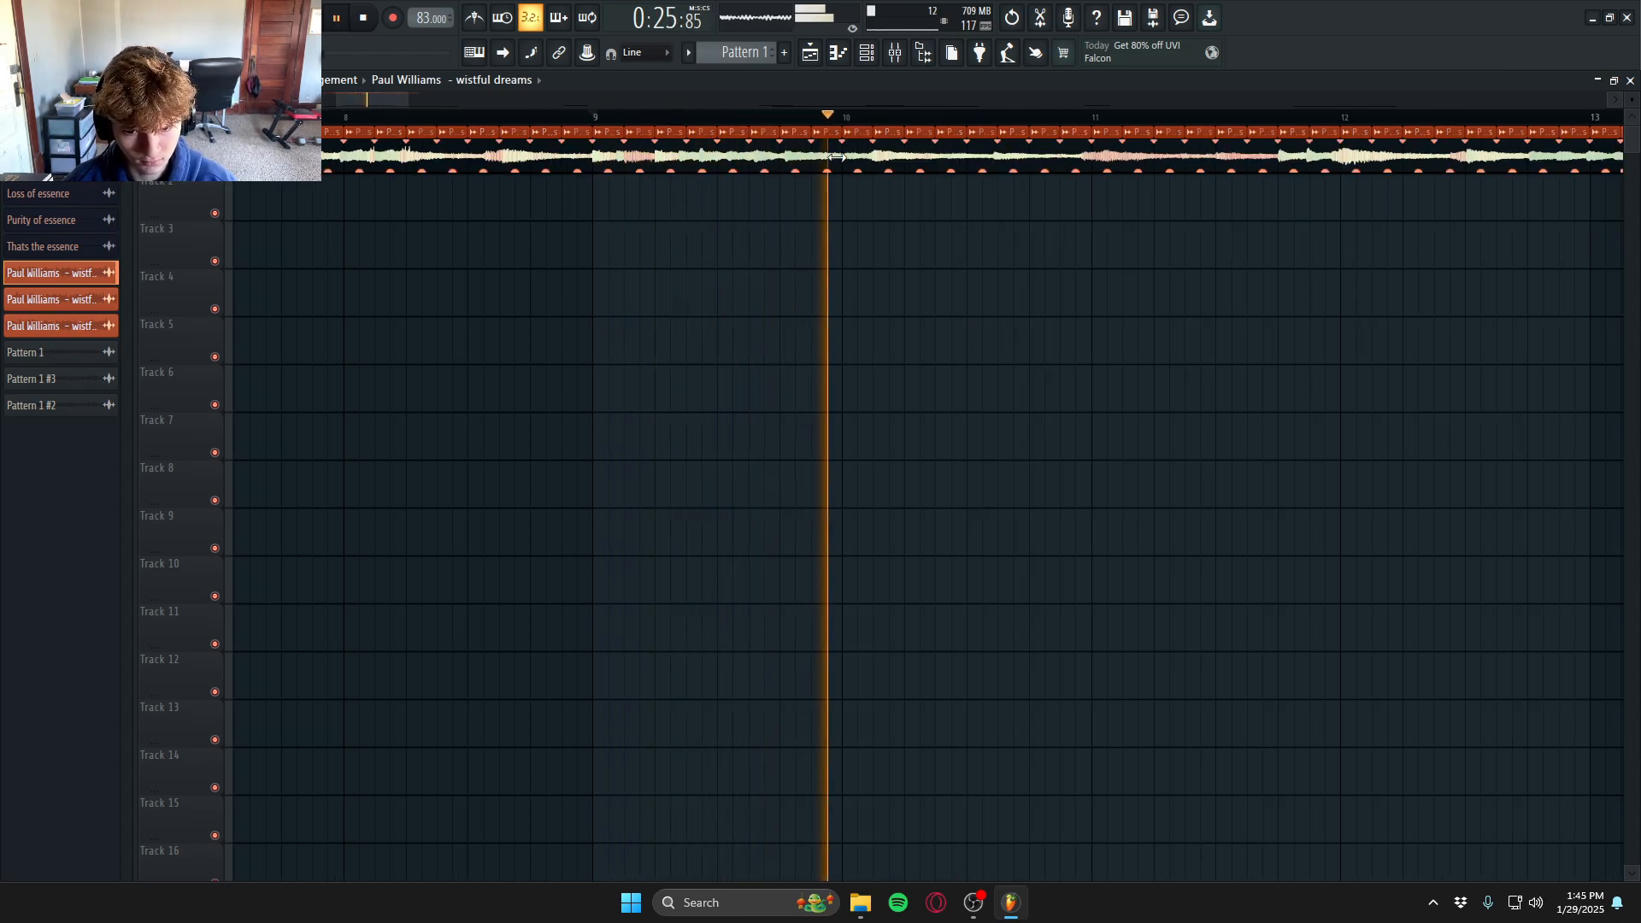
left_click(972, 136)
left_click(1004, 309)
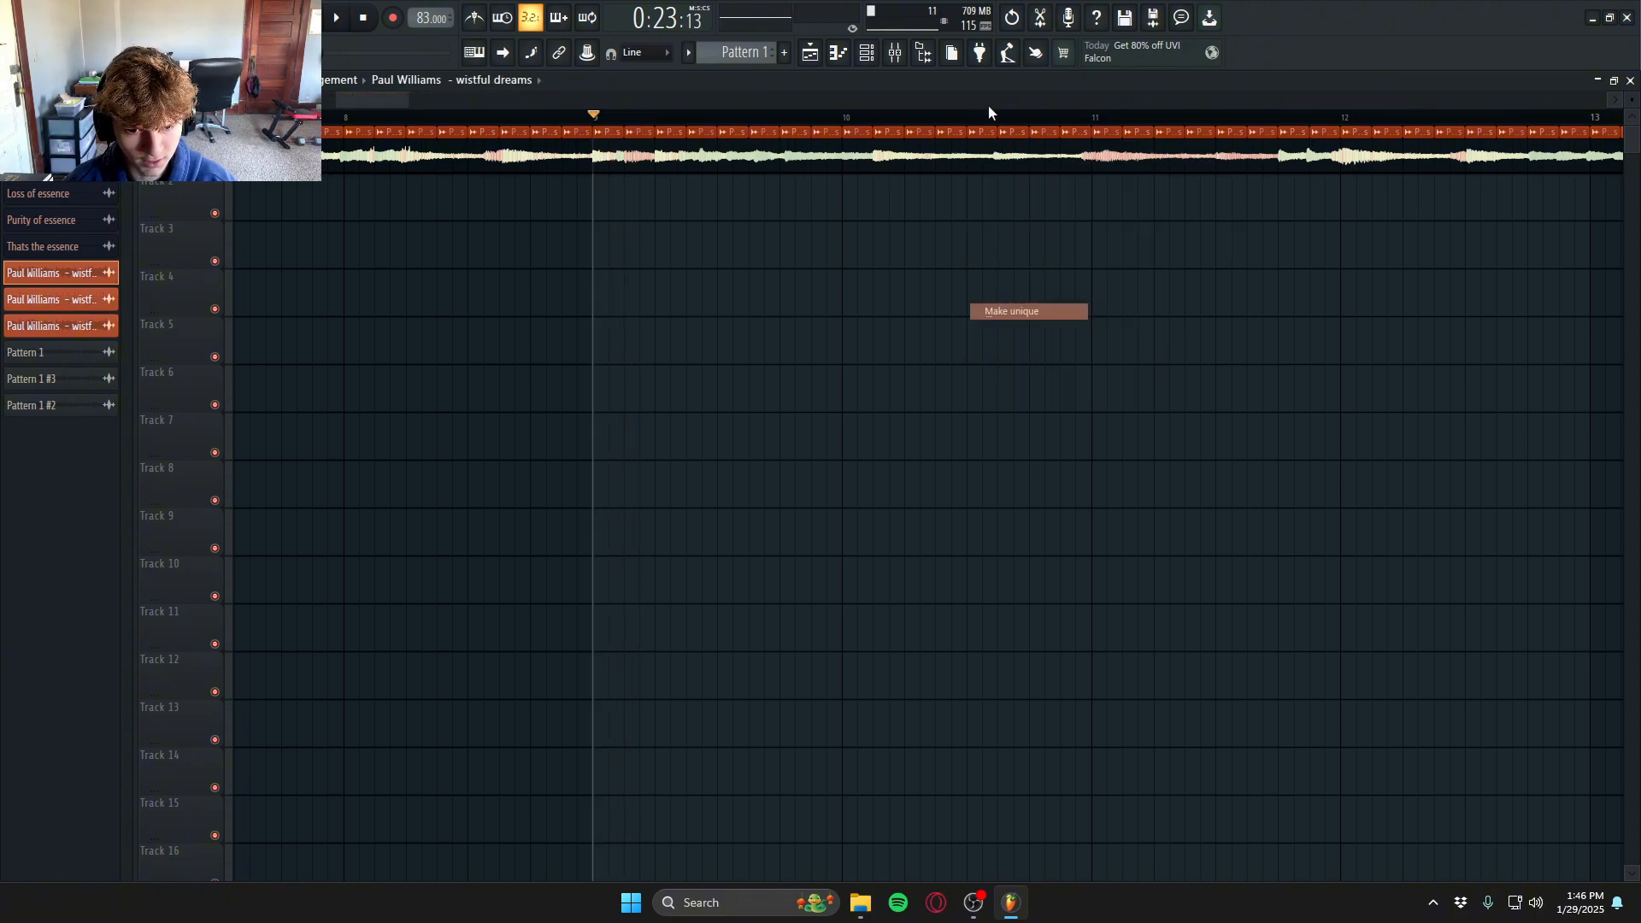
key("space")
- Replace the chop shortly before bar 11 with a copy of a chop from early in bar 9
scroll(999, 102, "up", 3)
right_click(1114, 159)
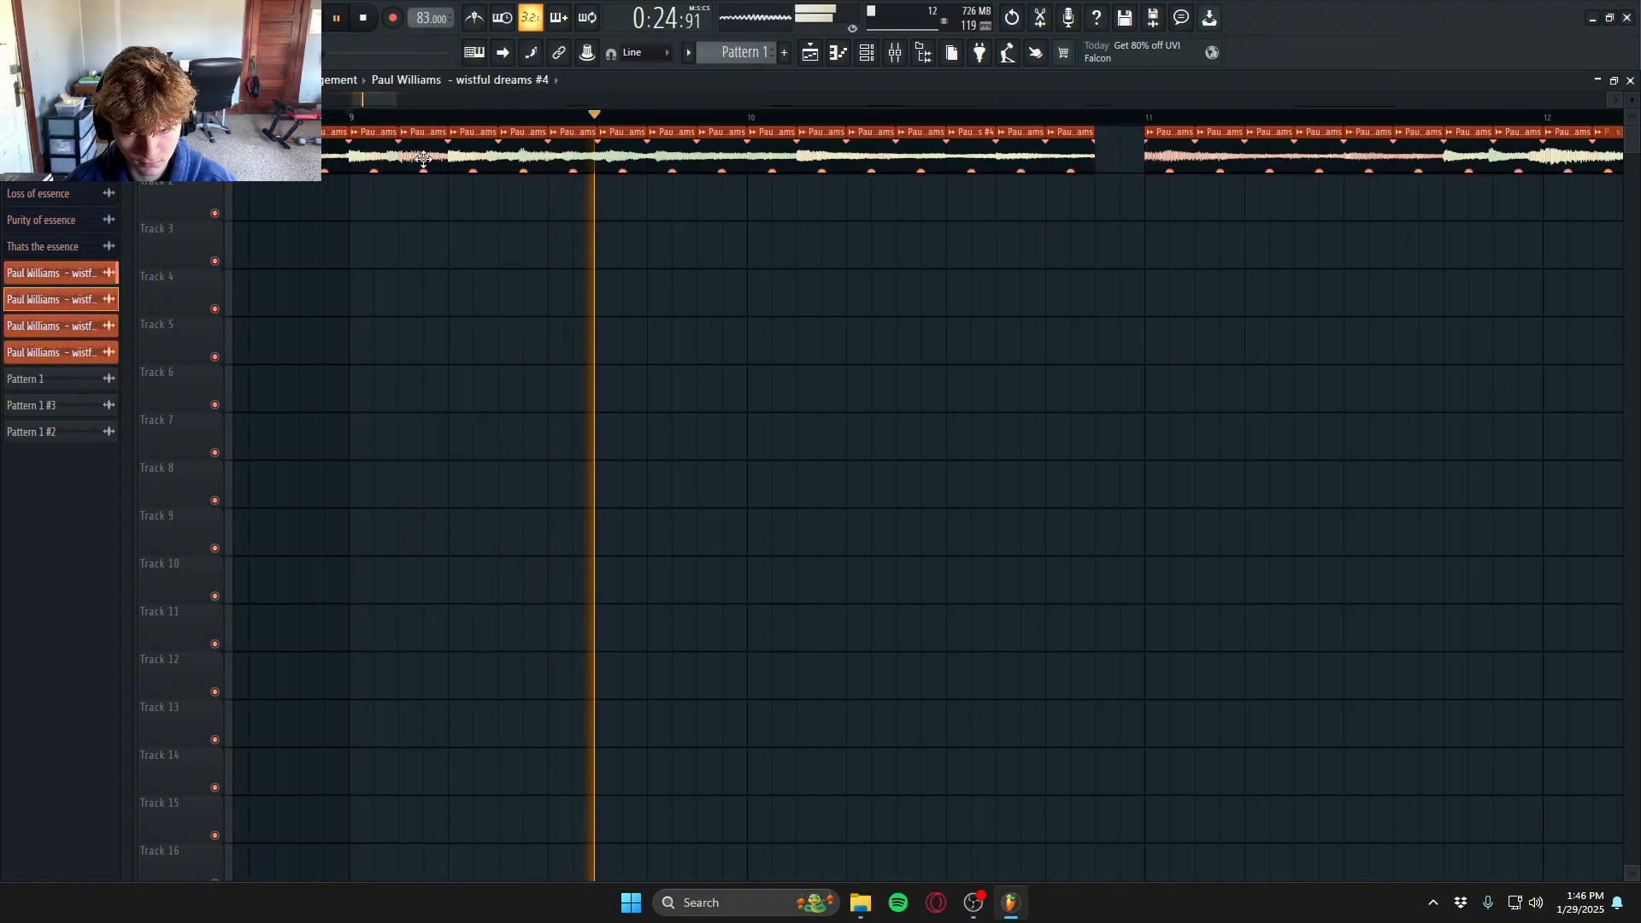
left_click(1102, 165)
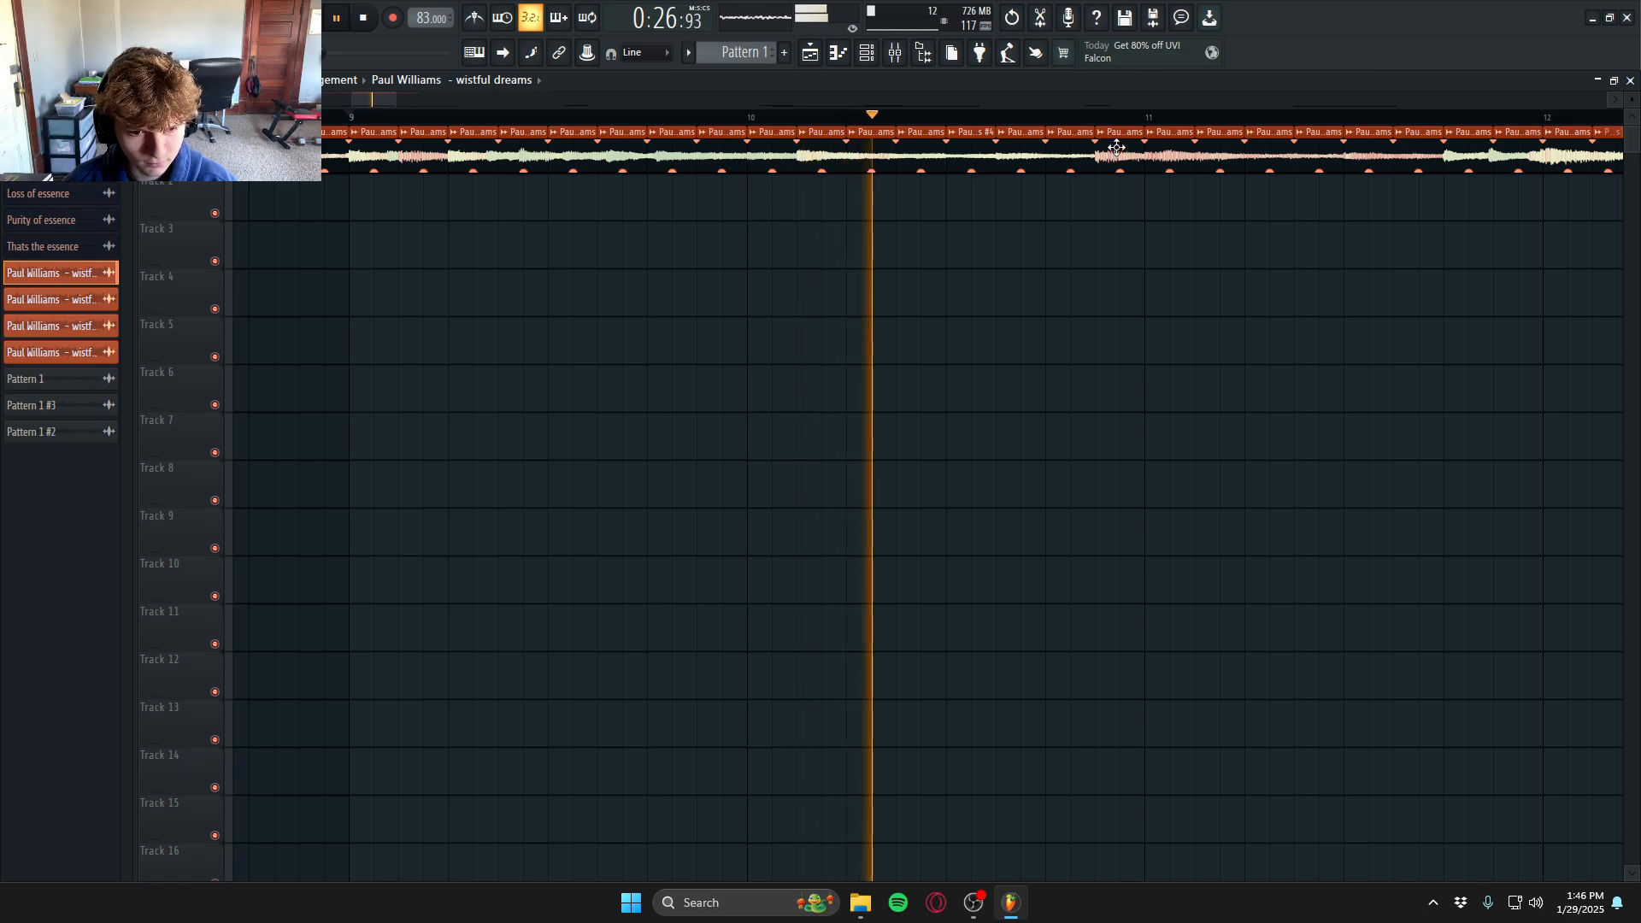
- Make the wistful dreams chop at the start of bar 13 unique and reverse its sample, closing its channel settings
left_click_drag(381, 96, 400, 89)
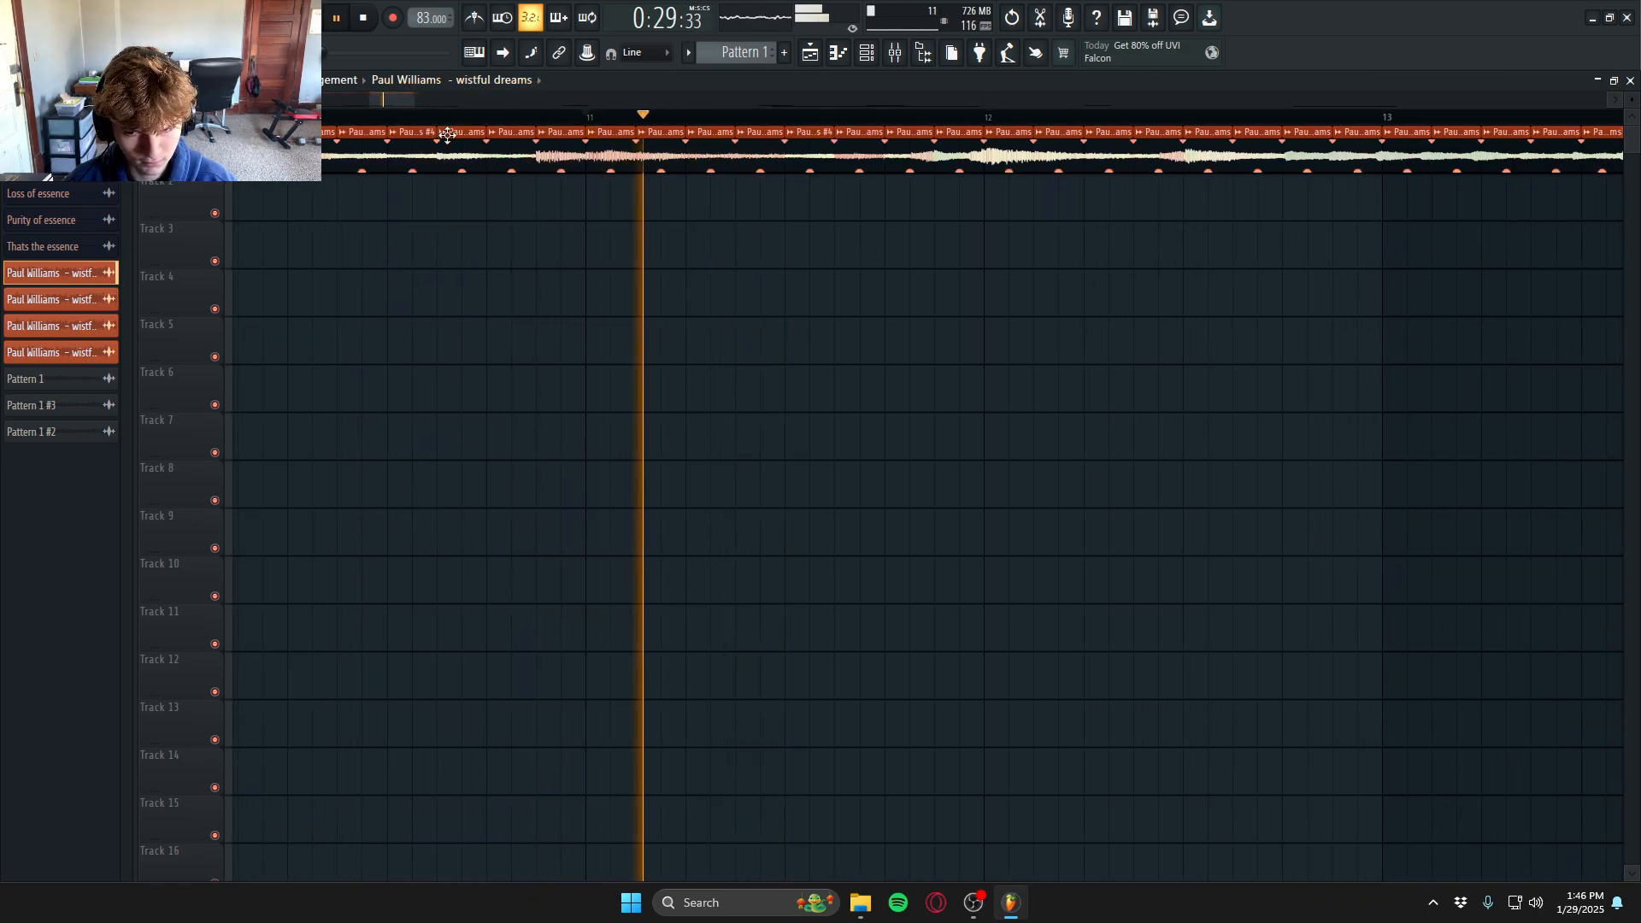
left_click_drag(402, 101, 414, 101)
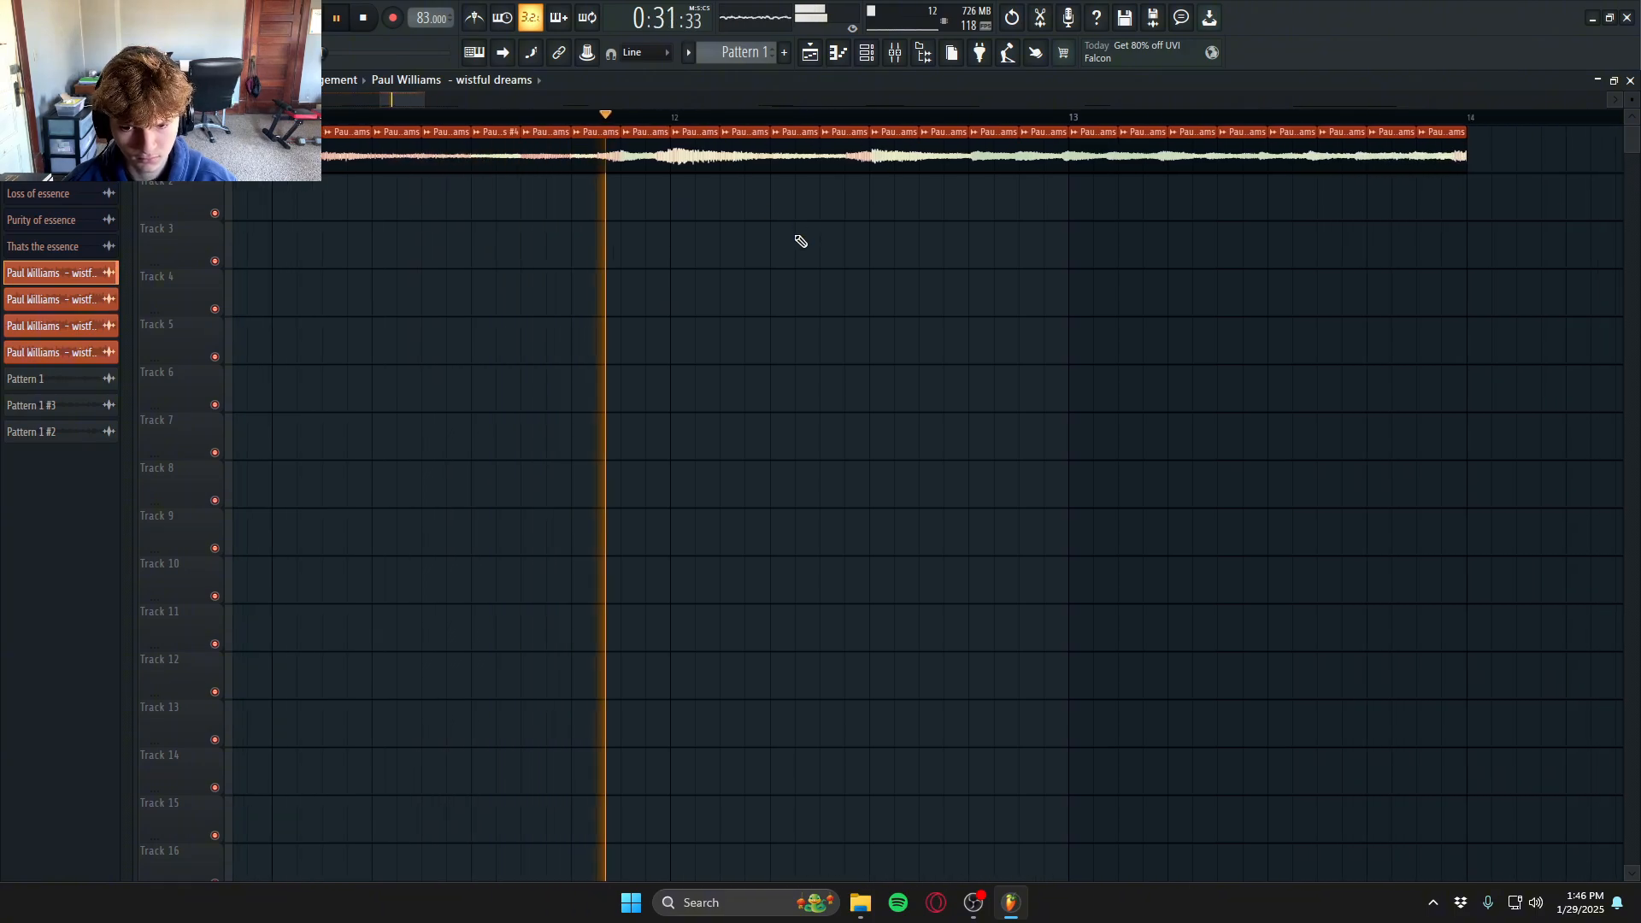
left_click(1079, 133)
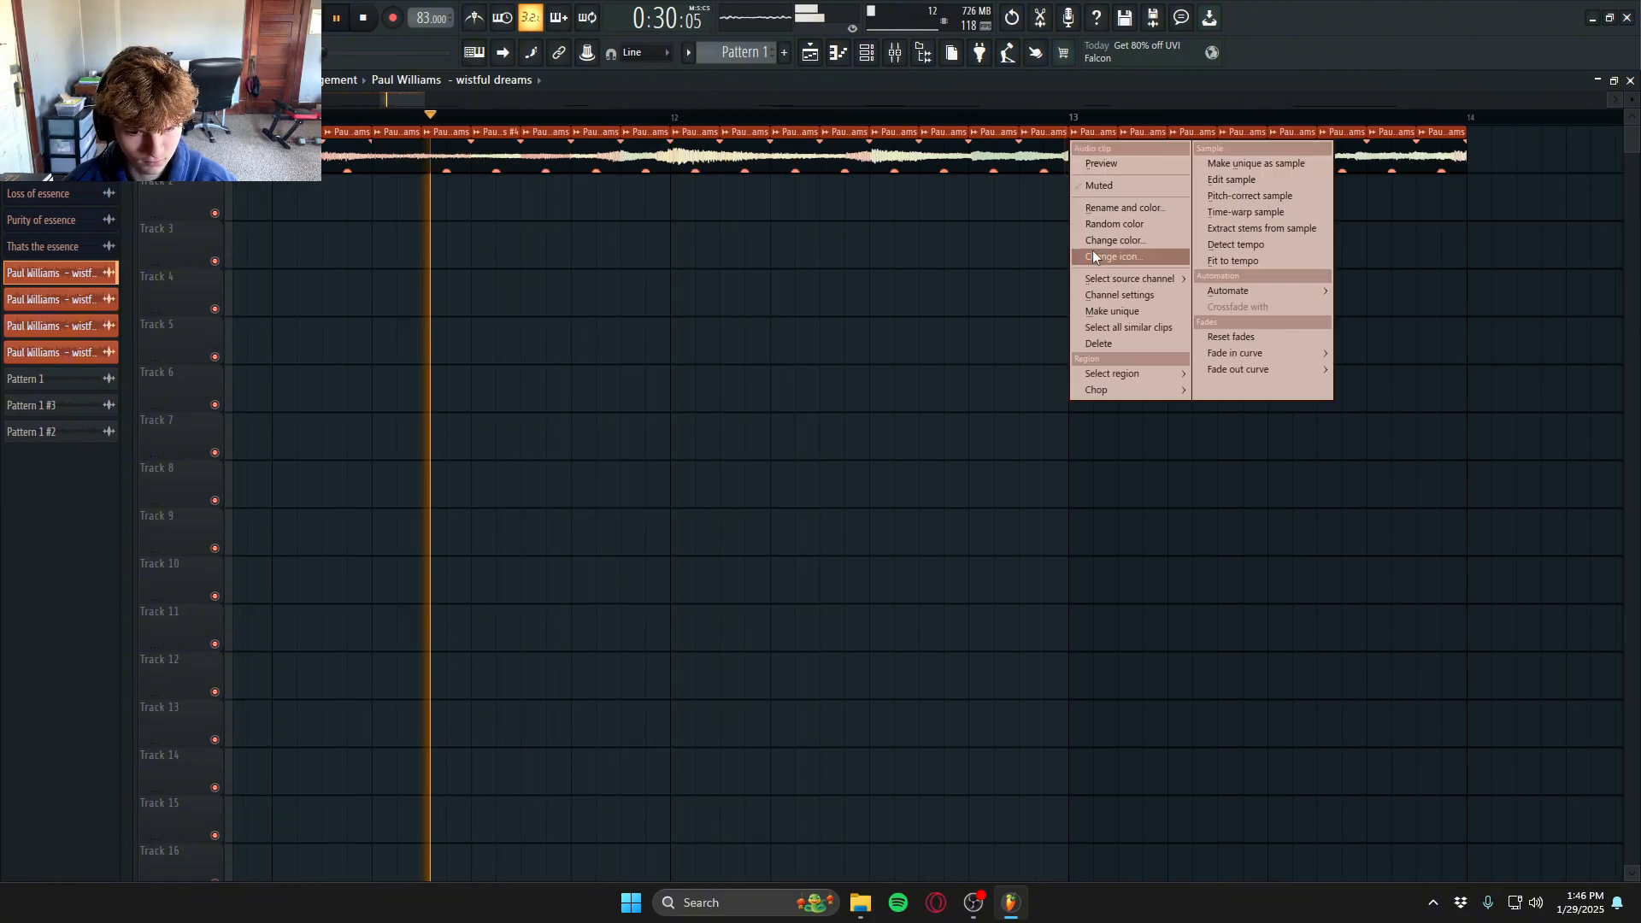
left_click(1107, 316)
double_click(1094, 140)
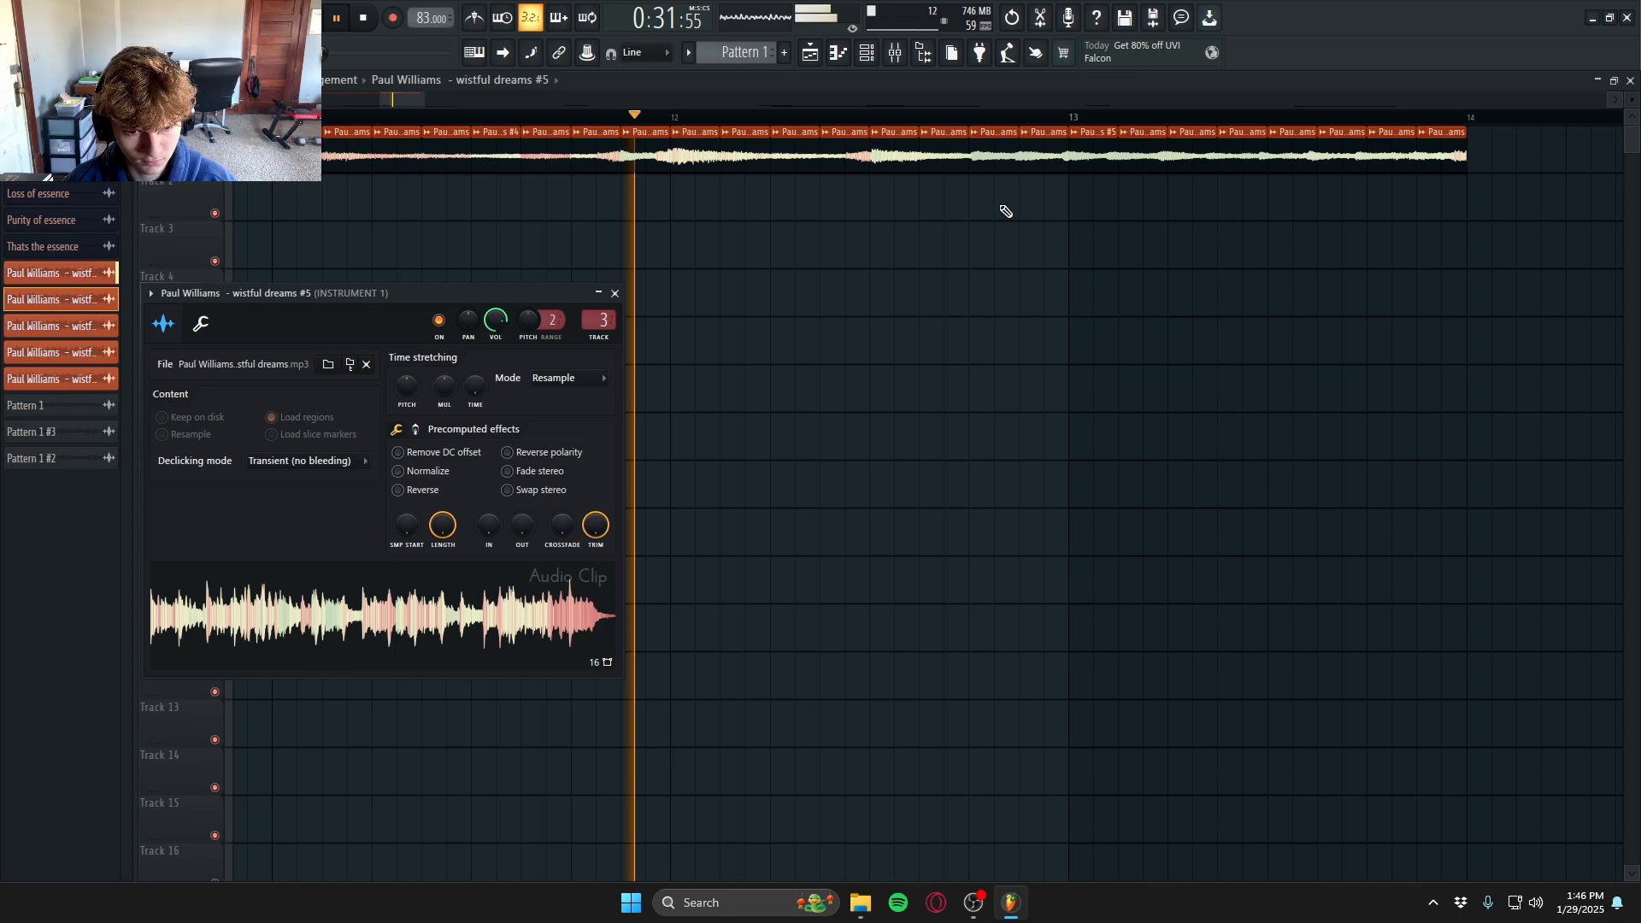
left_click(416, 492)
left_click(618, 294)
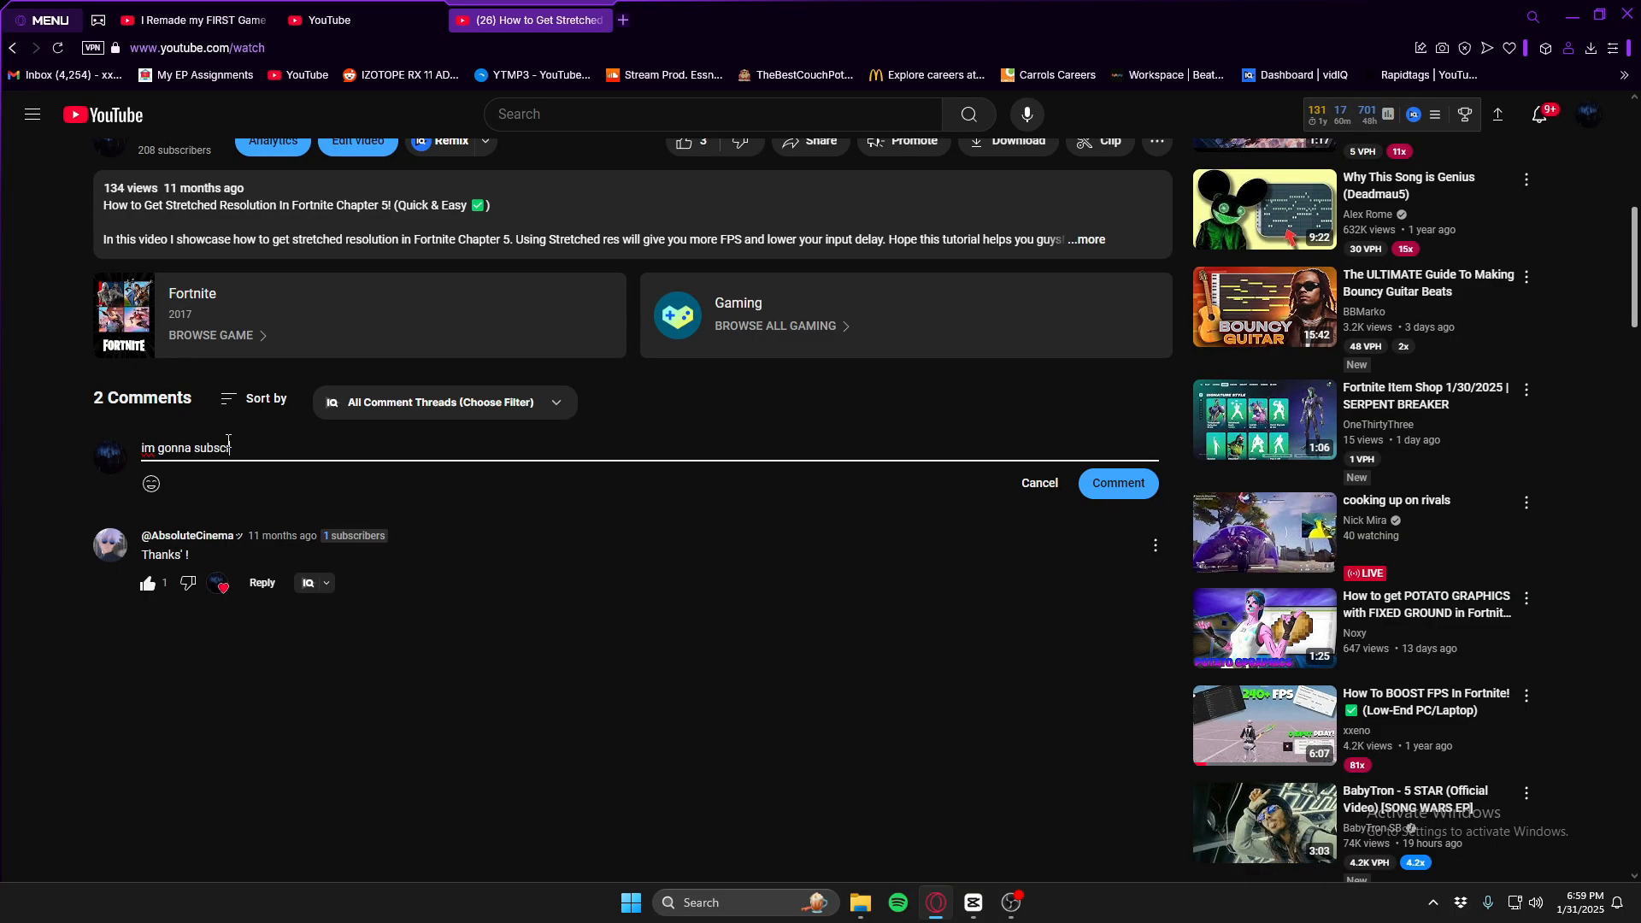
left_click(239, 424)
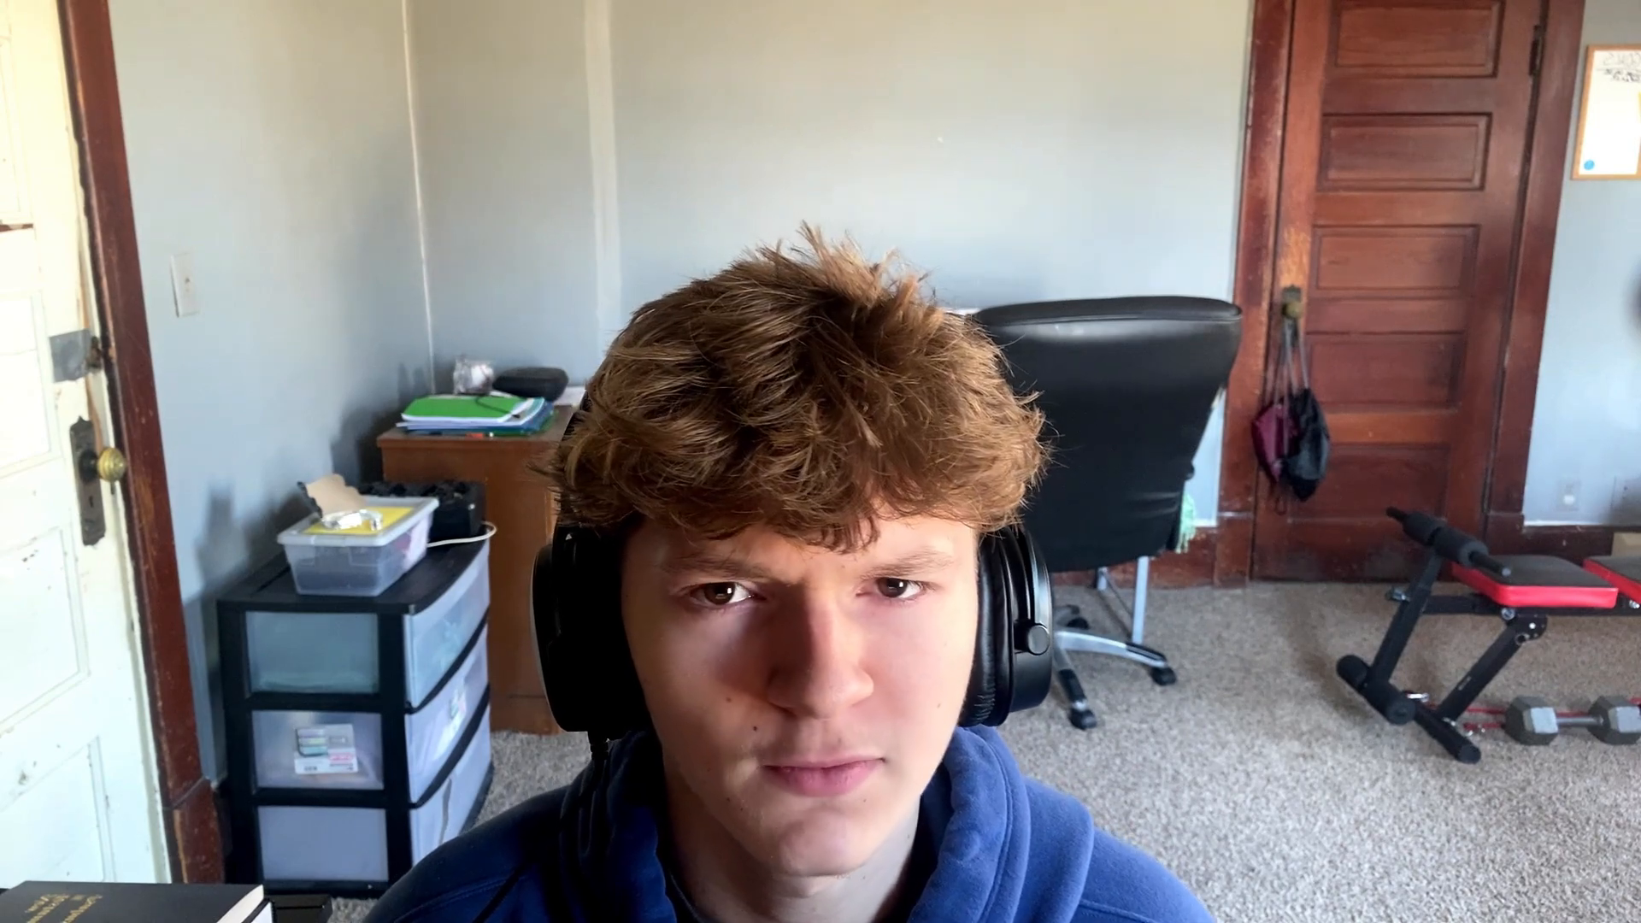